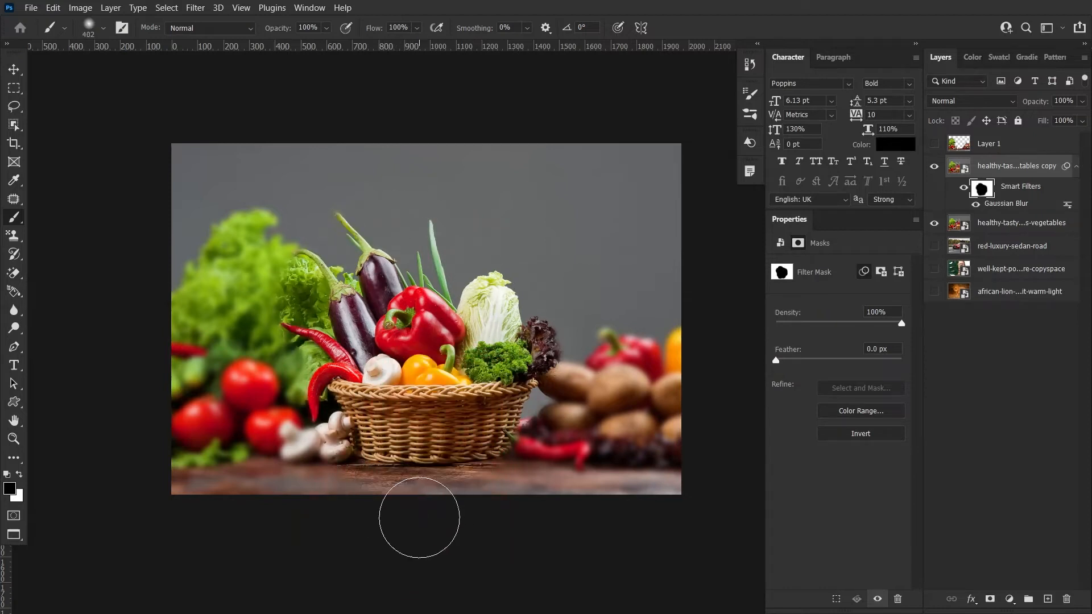
- Apply the transform on Layer 5 copy and add a layer mask to Layer 5
{"action": "key", "text": "x"}
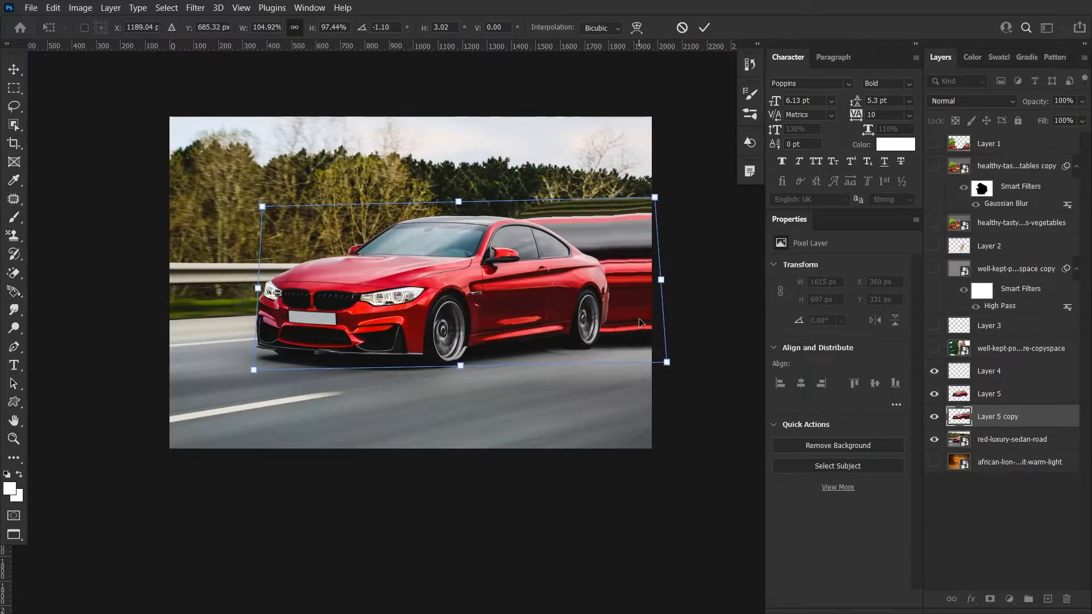
{"action": "key", "text": "Return"}
{"action": "left_click", "coordinate": [1028, 398]}
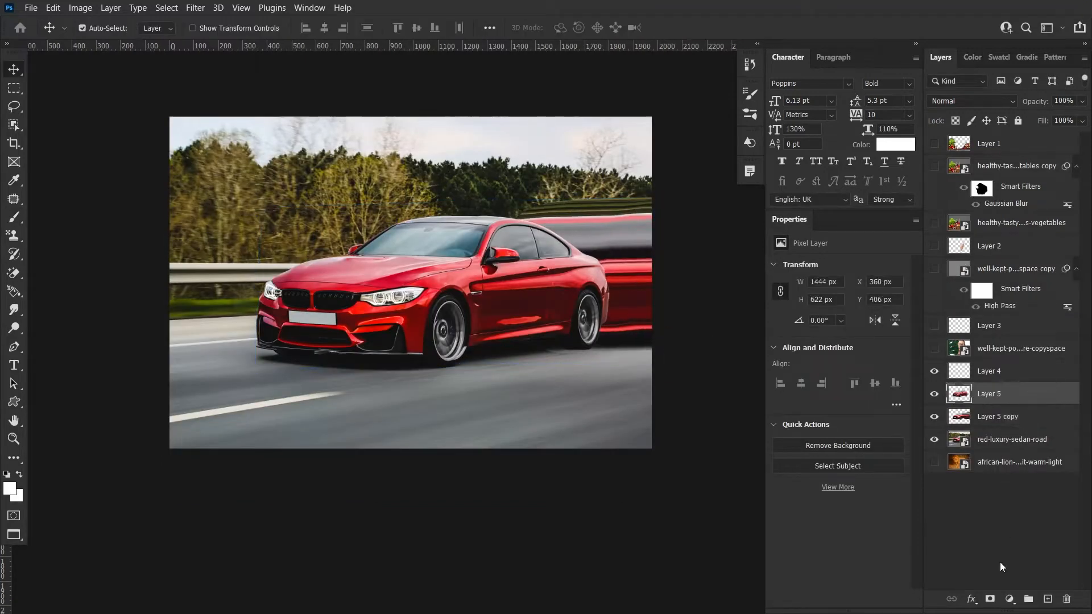
{"action": "left_click", "coordinate": [990, 599]}
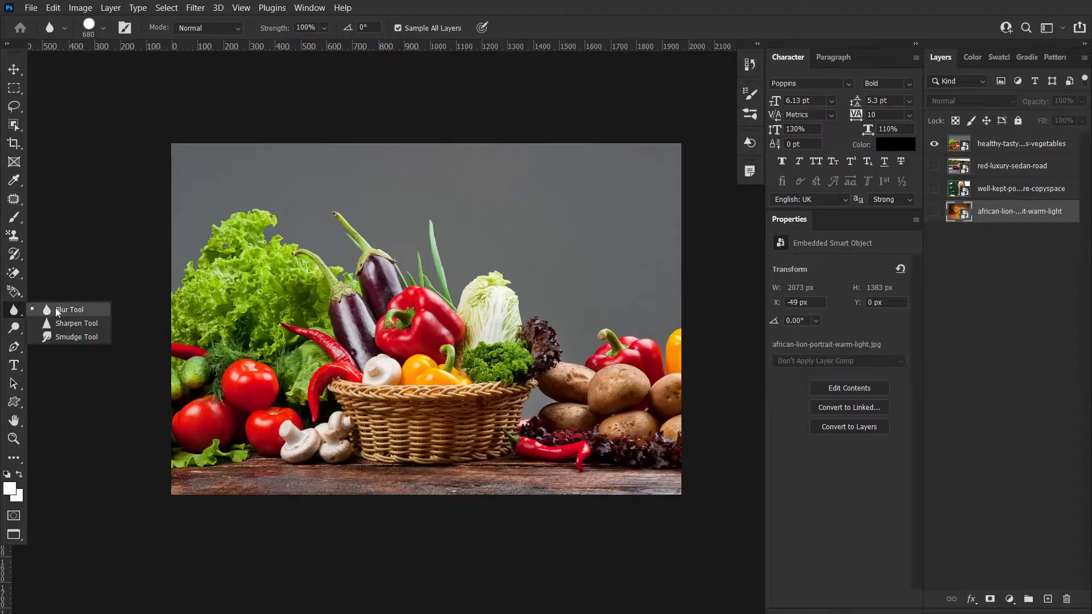
- Add a new empty layer above the healthy-tasty vegetables layer and choose the Blur Tool
{"action": "left_click", "coordinate": [58, 312]}
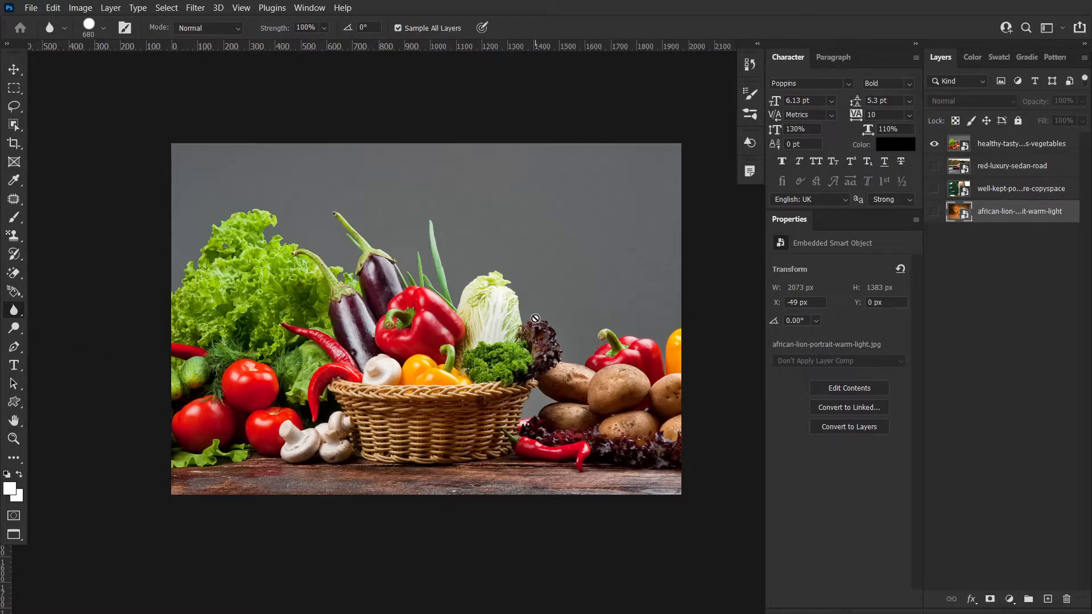
{"action": "left_click", "coordinate": [1036, 146]}
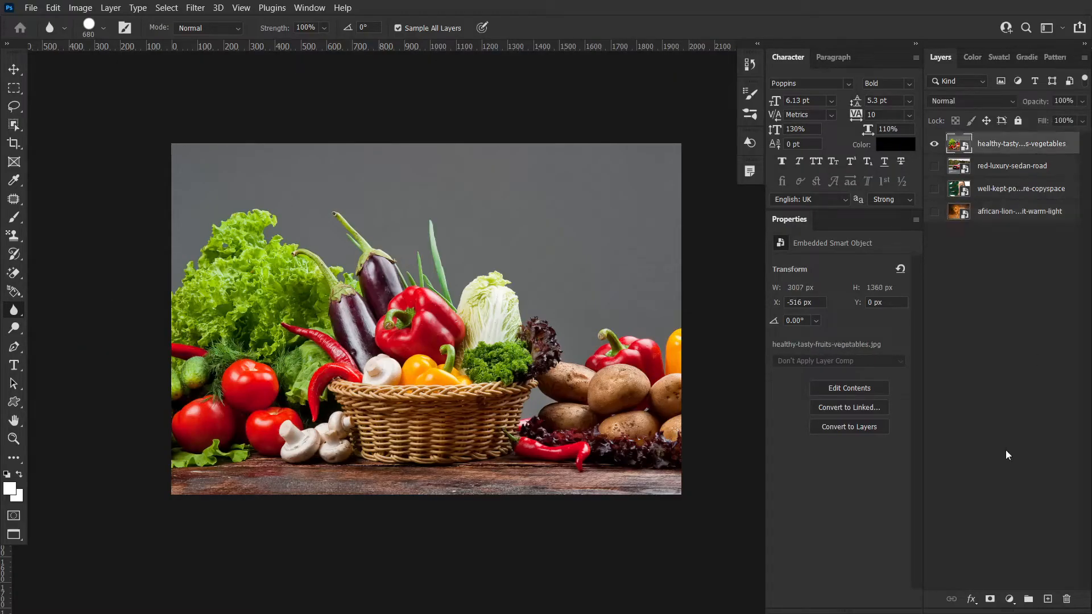
{"action": "left_click", "coordinate": [1048, 599]}
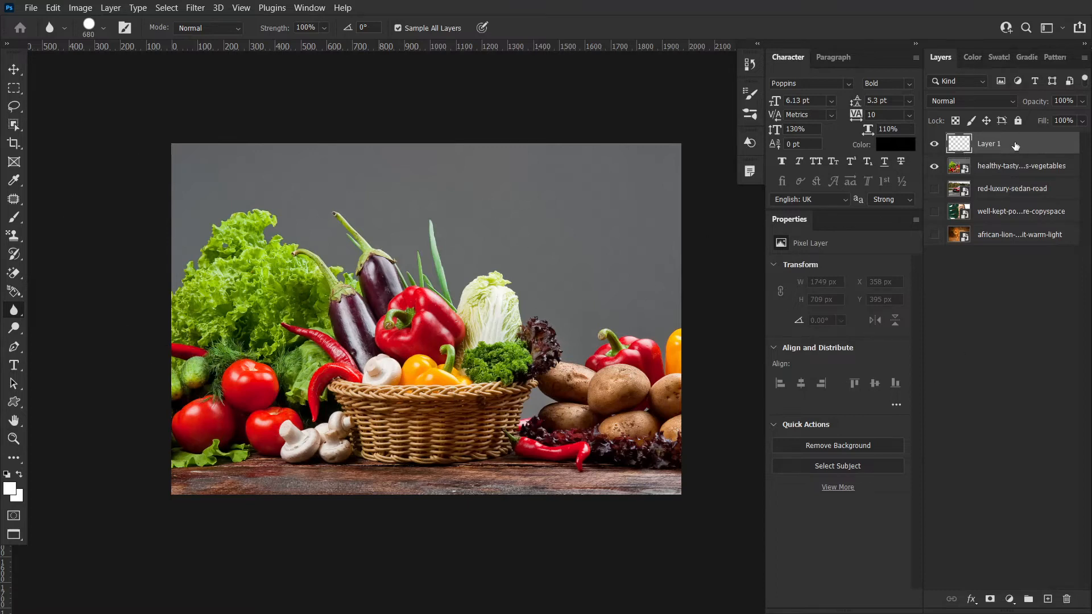
{"action": "right_click", "coordinate": [8, 313]}
{"action": "left_click", "coordinate": [13, 312]}
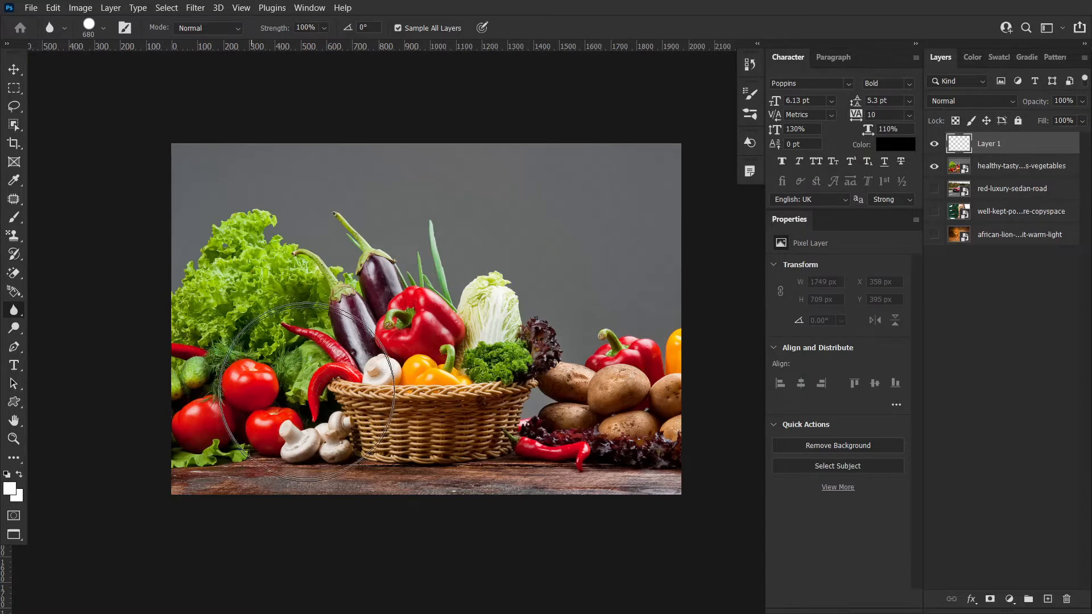
- Reduce the Blur Tool brush to about 405 px and blur the vegetables and table around the basket on Layer 1
{"action": "left_click_drag", "start_coordinate": [264, 353], "coordinate": [220, 356]}
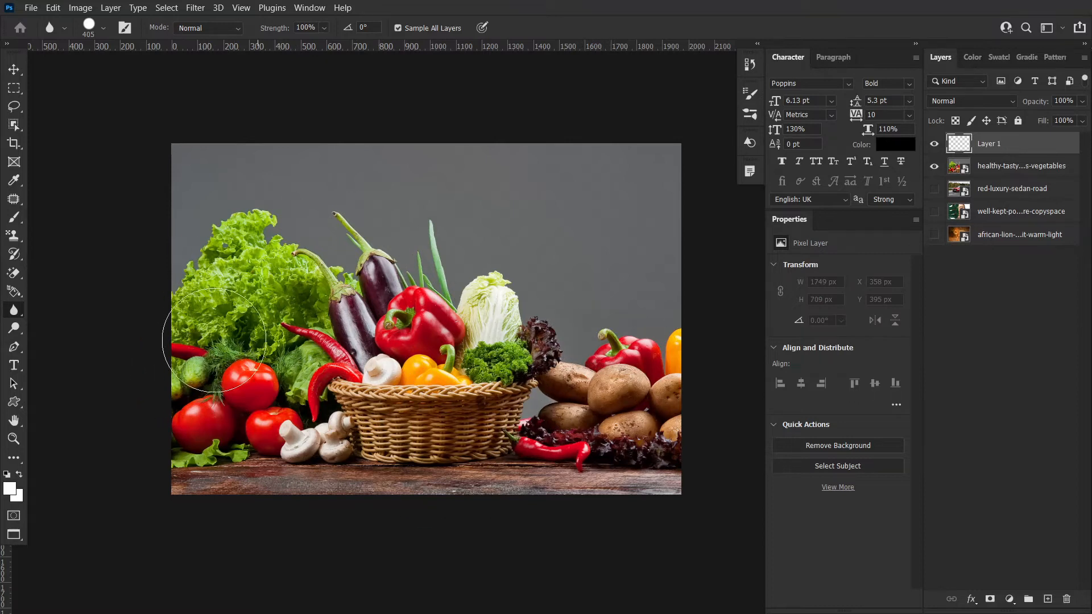
{"action": "right_click", "coordinate": [14, 311]}
{"action": "left_click", "coordinate": [66, 310]}
{"action": "mouse_move", "coordinate": [239, 298]}
{"action": "left_mouse_down"}
{"action": "mouse_move", "coordinate": [232, 287]}
{"action": "mouse_move", "coordinate": [269, 271]}
{"action": "mouse_move", "coordinate": [183, 378]}
{"action": "mouse_move", "coordinate": [239, 421]}
{"action": "mouse_move", "coordinate": [183, 395]}
{"action": "mouse_move", "coordinate": [275, 455]}
{"action": "mouse_move", "coordinate": [270, 443]}
{"action": "left_mouse_up"}
{"action": "left_click_drag", "start_coordinate": [270, 443], "coordinate": [204, 446]}
{"action": "mouse_move", "coordinate": [191, 453]}
{"action": "left_mouse_down"}
{"action": "mouse_move", "coordinate": [180, 485]}
{"action": "mouse_move", "coordinate": [254, 486]}
{"action": "left_mouse_up"}
{"action": "mouse_move", "coordinate": [330, 462]}
{"action": "left_mouse_down"}
{"action": "mouse_move", "coordinate": [585, 476]}
{"action": "mouse_move", "coordinate": [526, 458]}
{"action": "mouse_move", "coordinate": [549, 434]}
{"action": "mouse_move", "coordinate": [561, 388]}
{"action": "mouse_move", "coordinate": [602, 351]}
{"action": "mouse_move", "coordinate": [597, 412]}
{"action": "mouse_move", "coordinate": [663, 439]}
{"action": "mouse_move", "coordinate": [620, 396]}
{"action": "mouse_move", "coordinate": [146, 355]}
{"action": "left_mouse_up"}
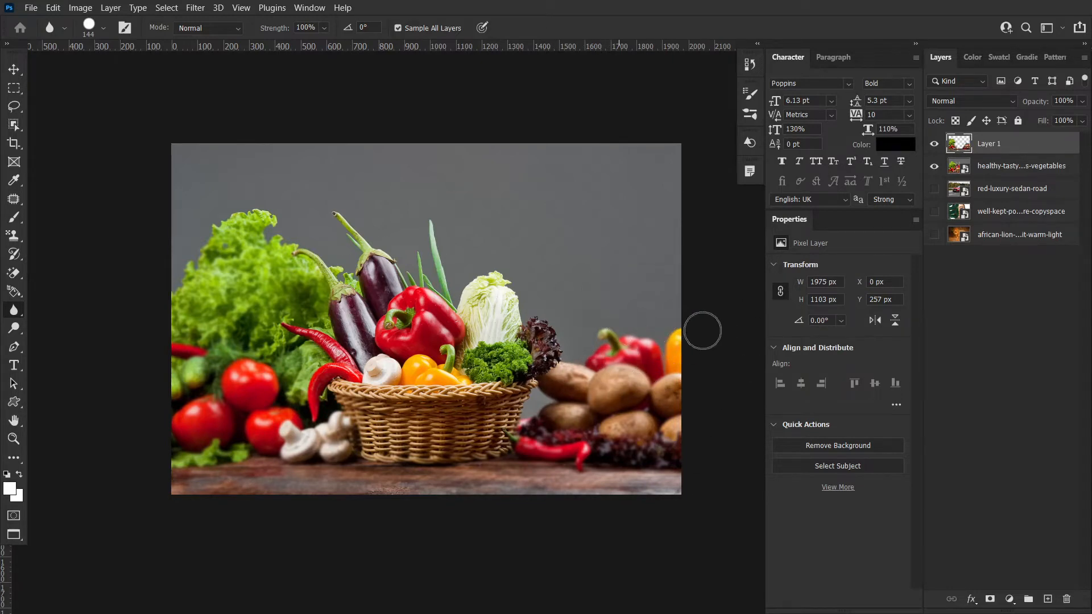
- Compare the image with and without the blurred Layer 1, and leave that layer hidden
{"action": "left_click", "coordinate": [933, 145]}
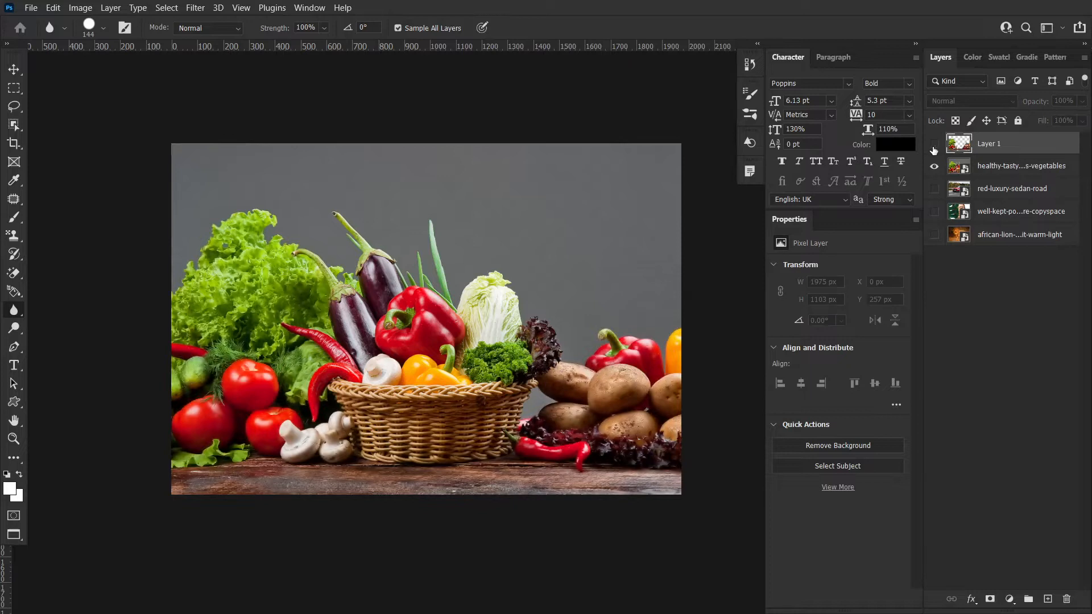
{"action": "left_click", "coordinate": [933, 145]}
{"action": "left_click", "coordinate": [933, 145]}
{"action": "left_click", "coordinate": [933, 146]}
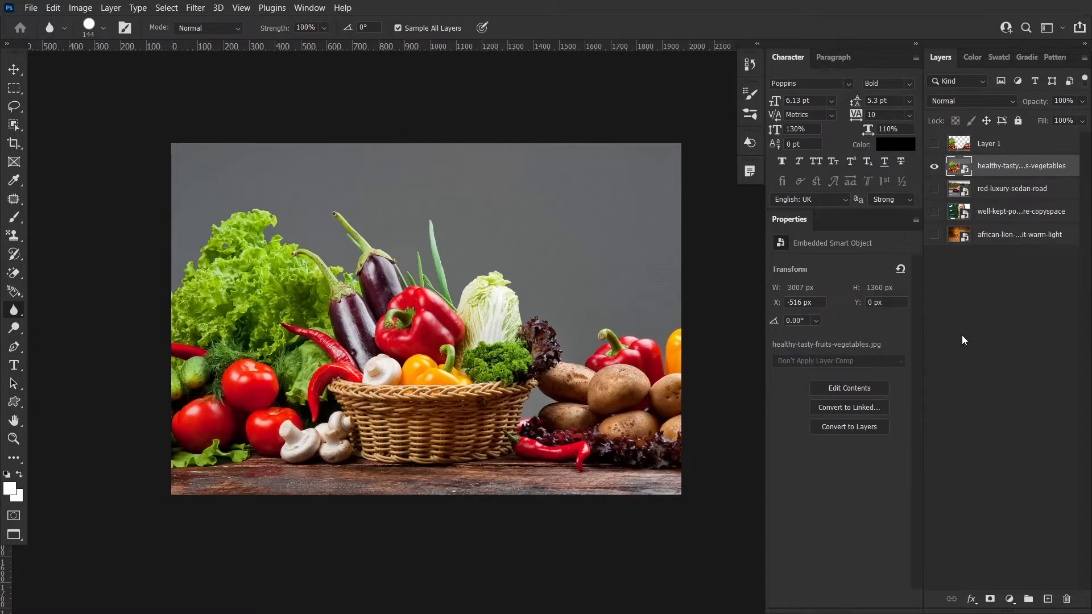
- Duplicate the healthy-tasty vegetables layer and apply a Gaussian Blur to the copy as a smart filter
{"action": "key", "text": "ctrl+j"}
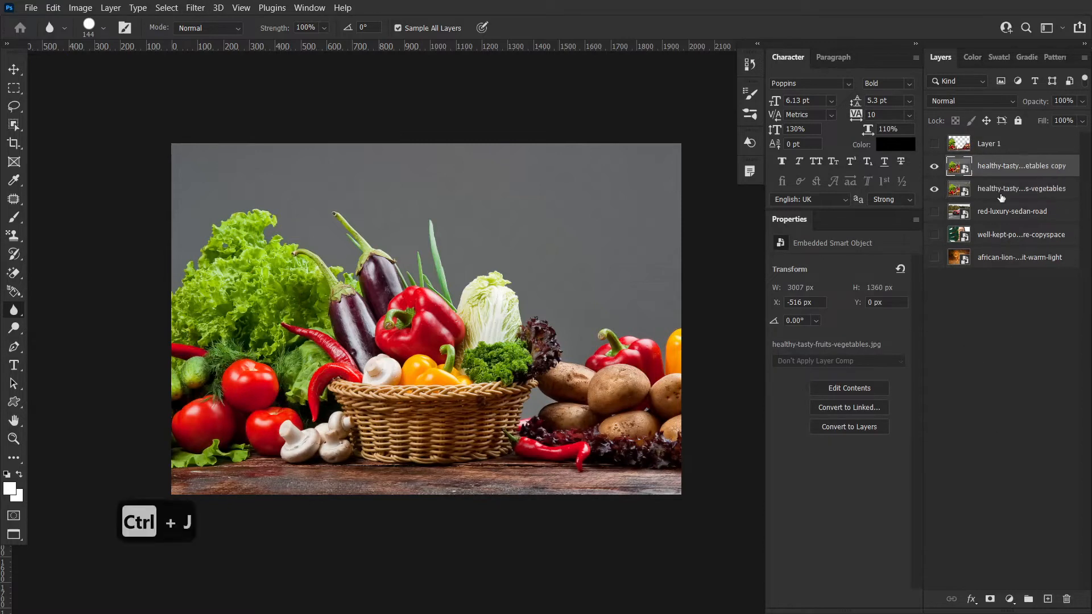
{"action": "left_click", "coordinate": [193, 10]}
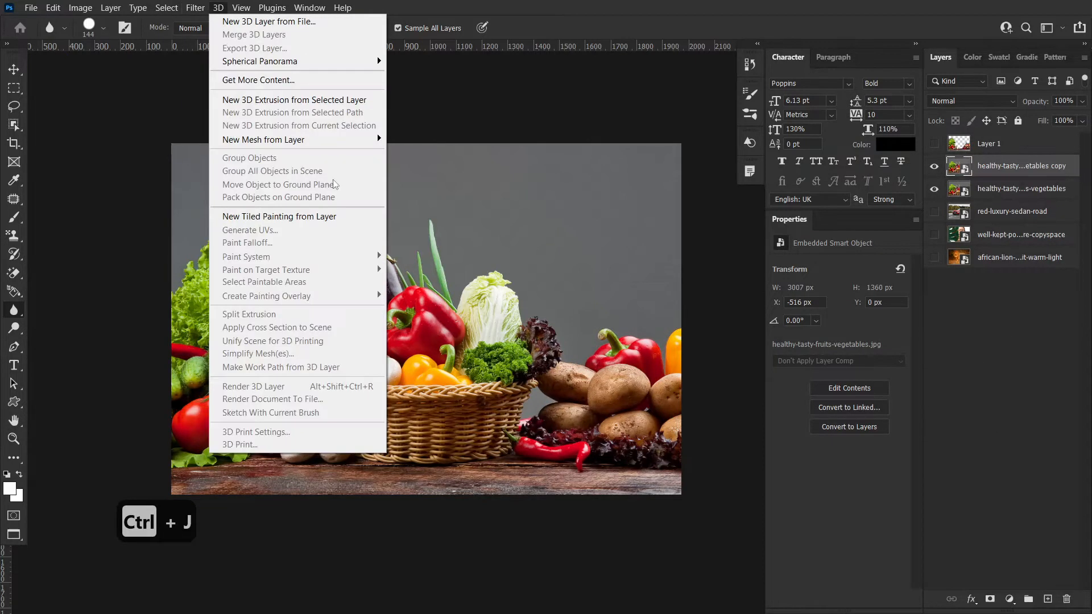
{"action": "mouse_move", "coordinate": [255, 178]}
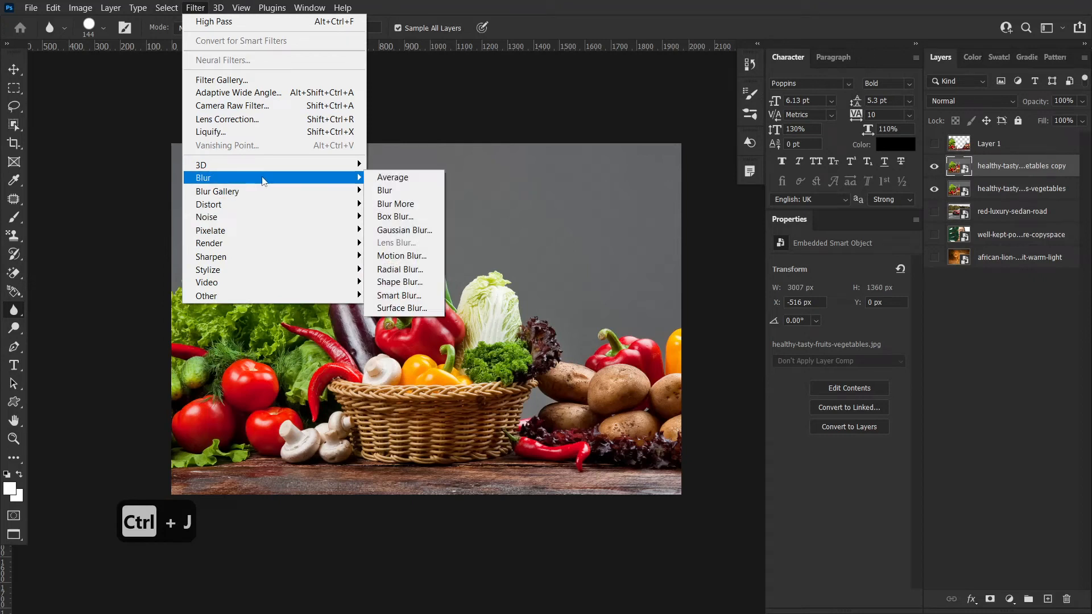
{"action": "left_click", "coordinate": [402, 230]}
{"action": "left_click", "coordinate": [500, 315]}
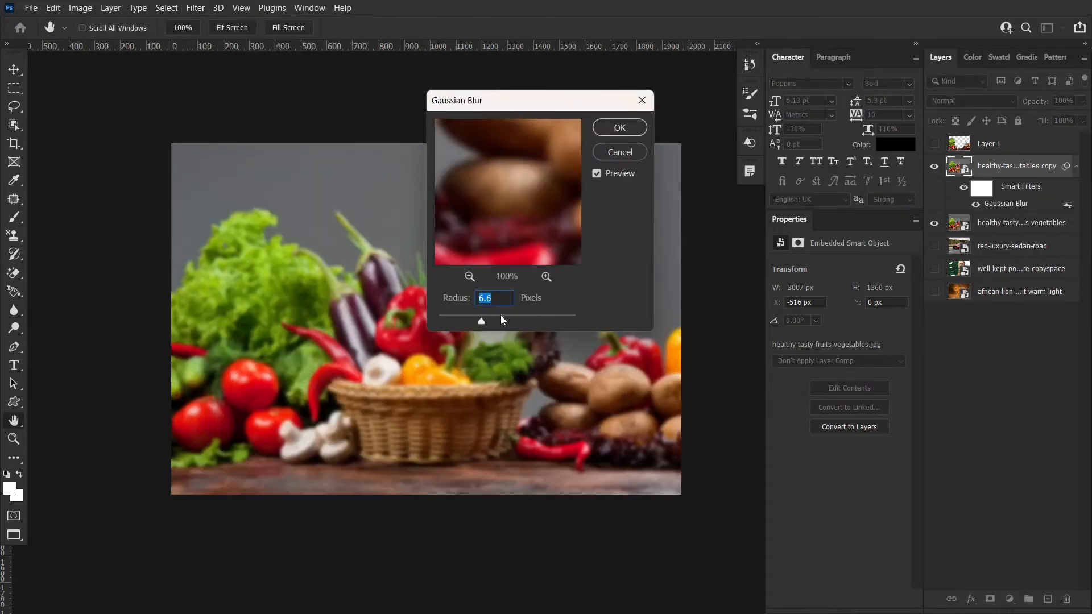
{"action": "left_click", "coordinate": [491, 316]}
{"action": "left_click", "coordinate": [618, 128]}
- Set up a soft 455 px Brush with black (000000) as foreground and target the Smart Filters mask
{"action": "key", "text": "r"}
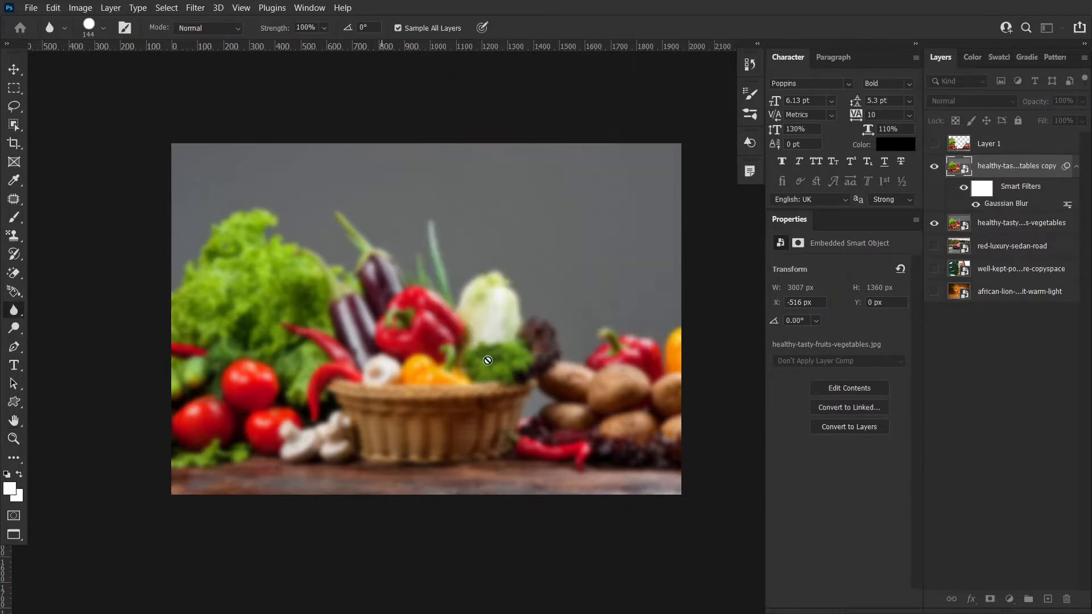
{"action": "left_click", "coordinate": [15, 218]}
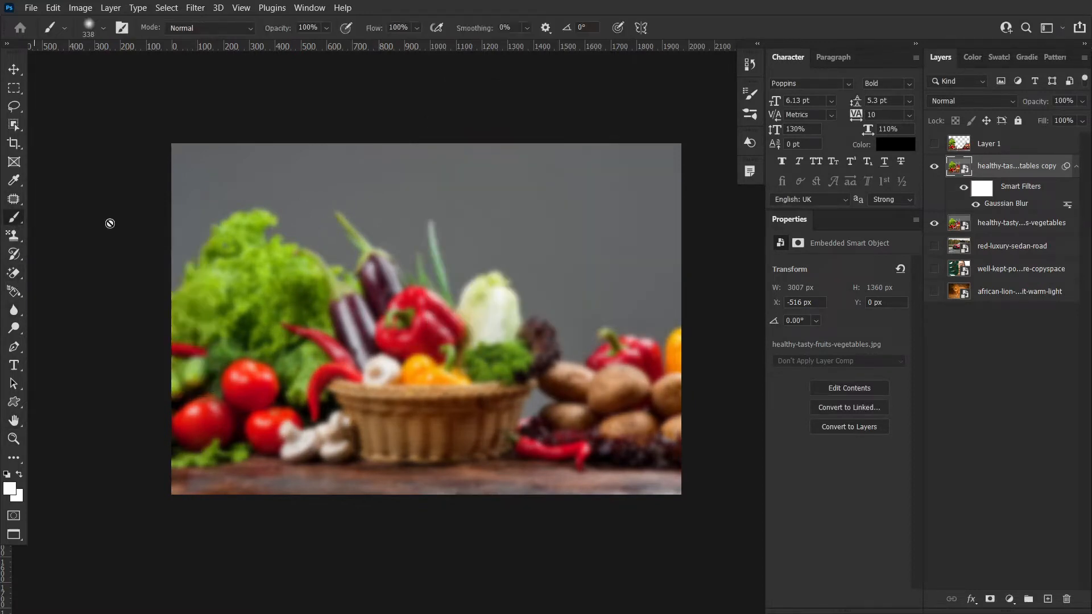
{"action": "left_click_drag", "start_coordinate": [438, 296], "coordinate": [456, 306]}
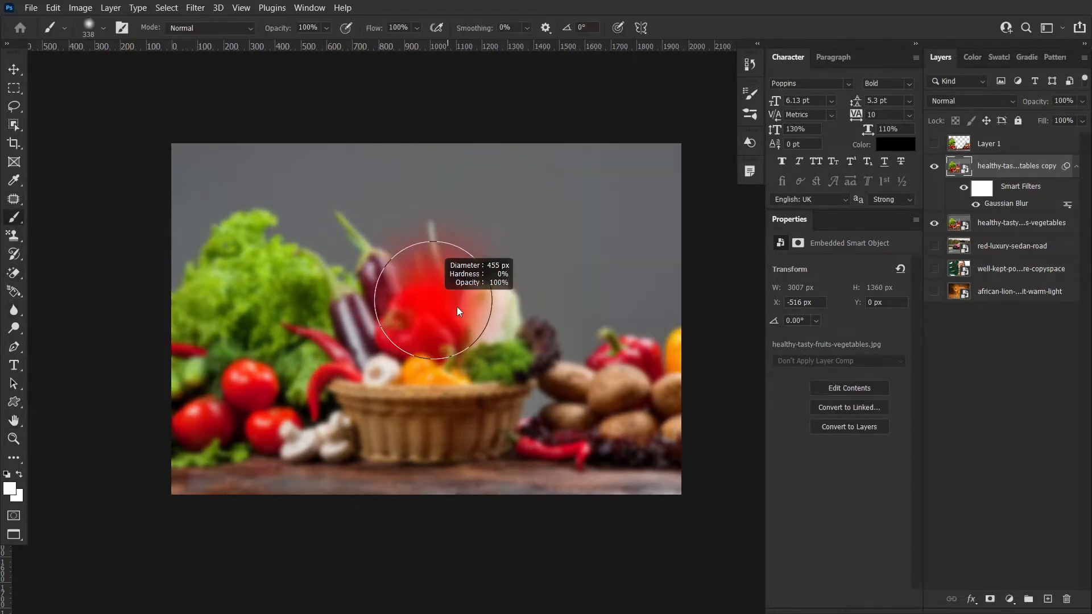
{"action": "left_click", "coordinate": [987, 197]}
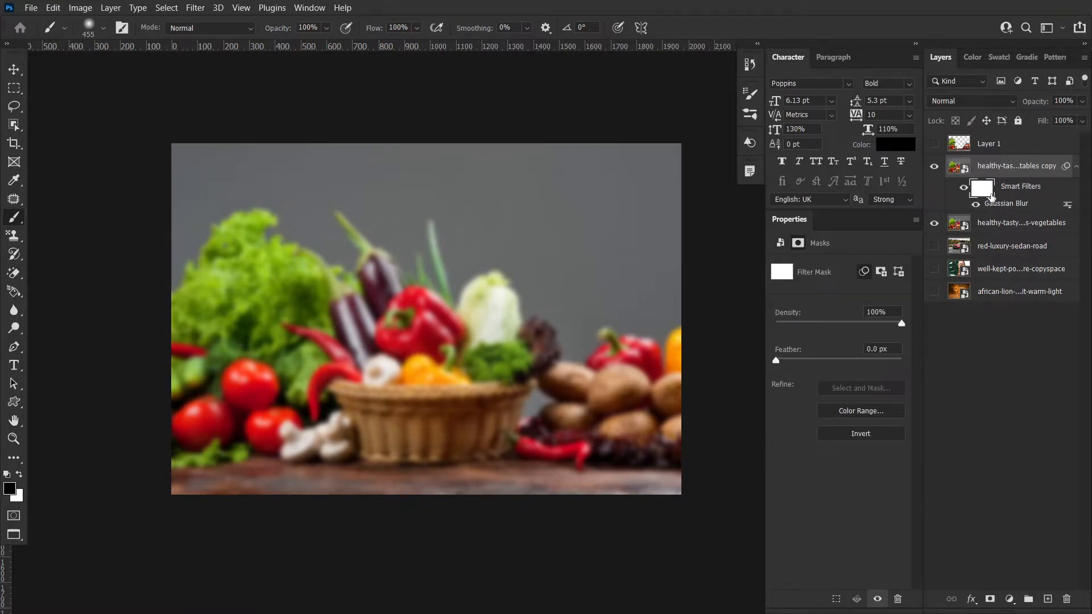
{"action": "left_click", "coordinate": [10, 490]}
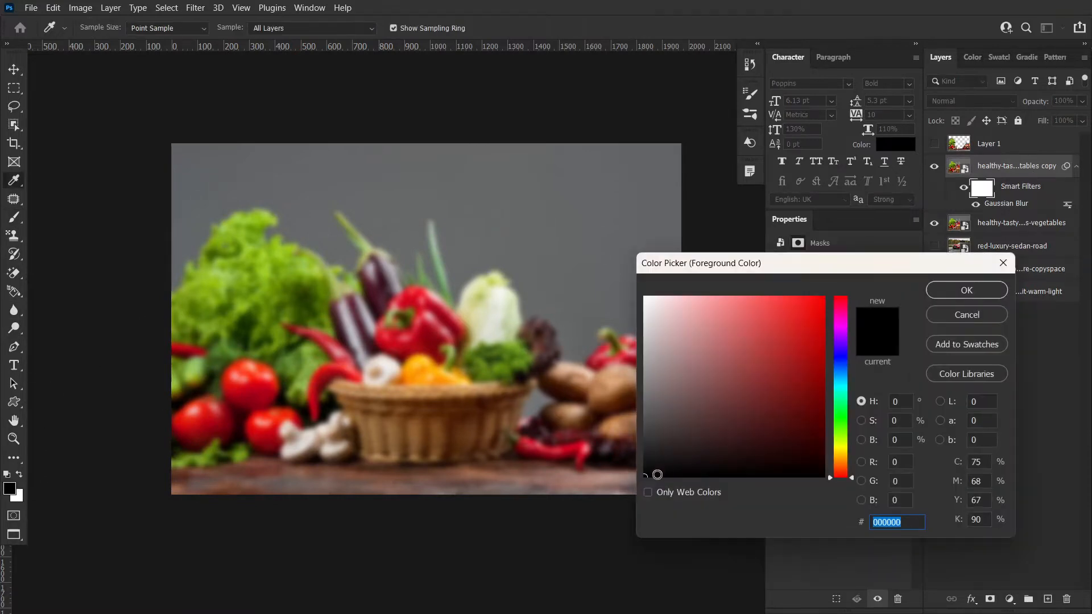
{"action": "left_click", "coordinate": [966, 291]}
{"action": "key", "text": "b"}
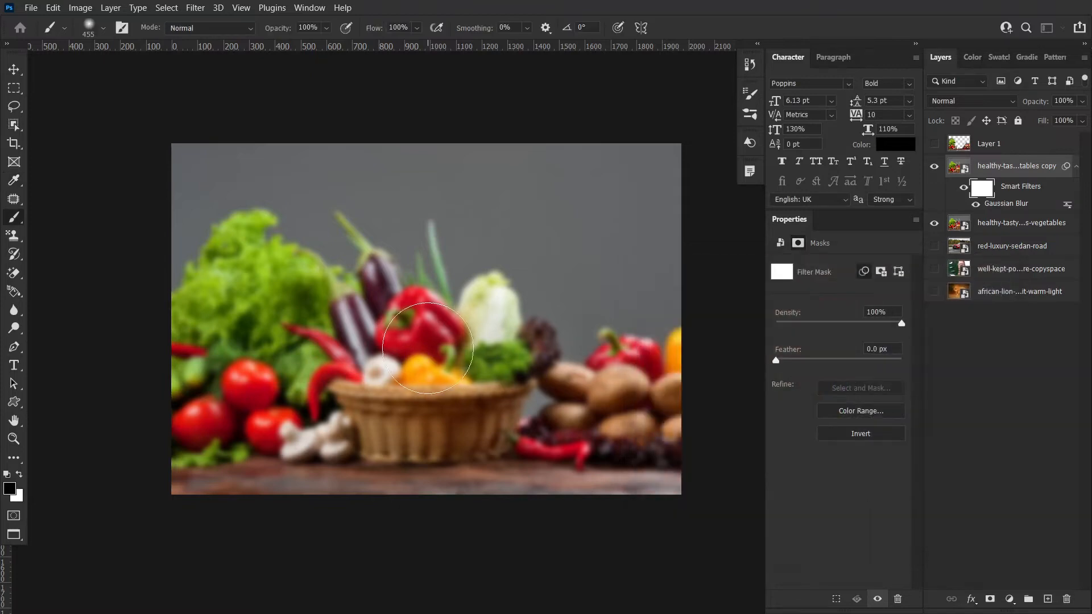
- Paint black on the filter mask over the basket and its vegetables to remove the blur from them
{"action": "left_click_drag", "start_coordinate": [439, 353], "coordinate": [468, 487]}
{"action": "mouse_move", "coordinate": [407, 318]}
{"action": "left_mouse_down"}
{"action": "mouse_move", "coordinate": [399, 335]}
{"action": "mouse_move", "coordinate": [392, 318]}
{"action": "mouse_move", "coordinate": [376, 367]}
{"action": "mouse_move", "coordinate": [415, 409]}
{"action": "mouse_move", "coordinate": [492, 363]}
{"action": "mouse_move", "coordinate": [489, 287]}
{"action": "mouse_move", "coordinate": [370, 284]}
{"action": "mouse_move", "coordinate": [409, 307]}
{"action": "mouse_move", "coordinate": [348, 314]}
{"action": "mouse_move", "coordinate": [371, 393]}
{"action": "mouse_move", "coordinate": [402, 417]}
{"action": "mouse_move", "coordinate": [431, 284]}
{"action": "left_mouse_up"}
{"action": "left_click_drag", "start_coordinate": [412, 485], "coordinate": [380, 488]}
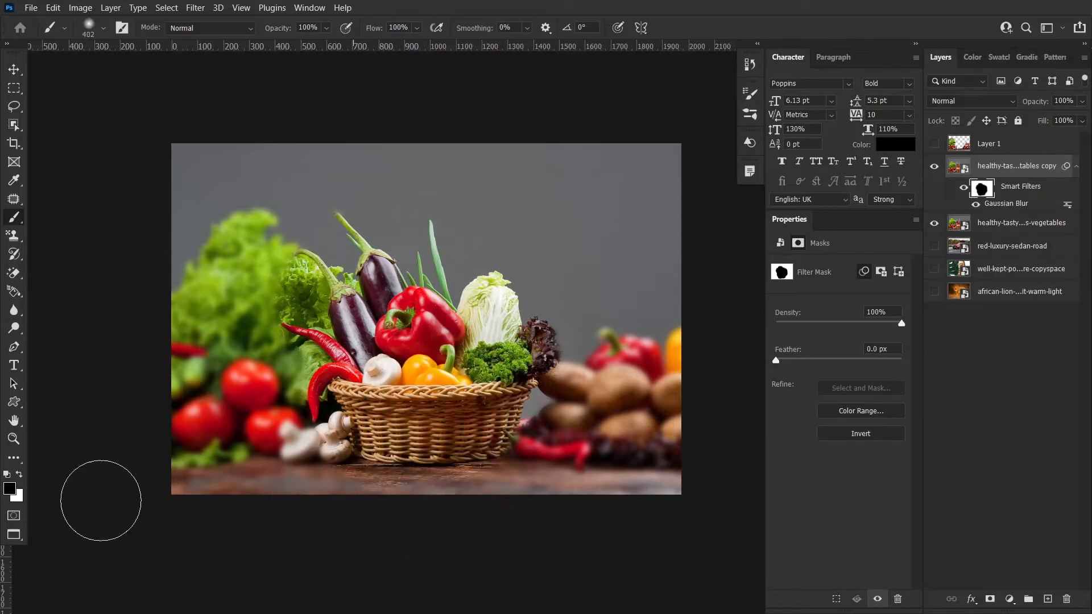
- Paint white on the filter mask with a 212 px brush to restore blur on the lettuce and chili beside the basket
{"action": "key", "text": "x"}
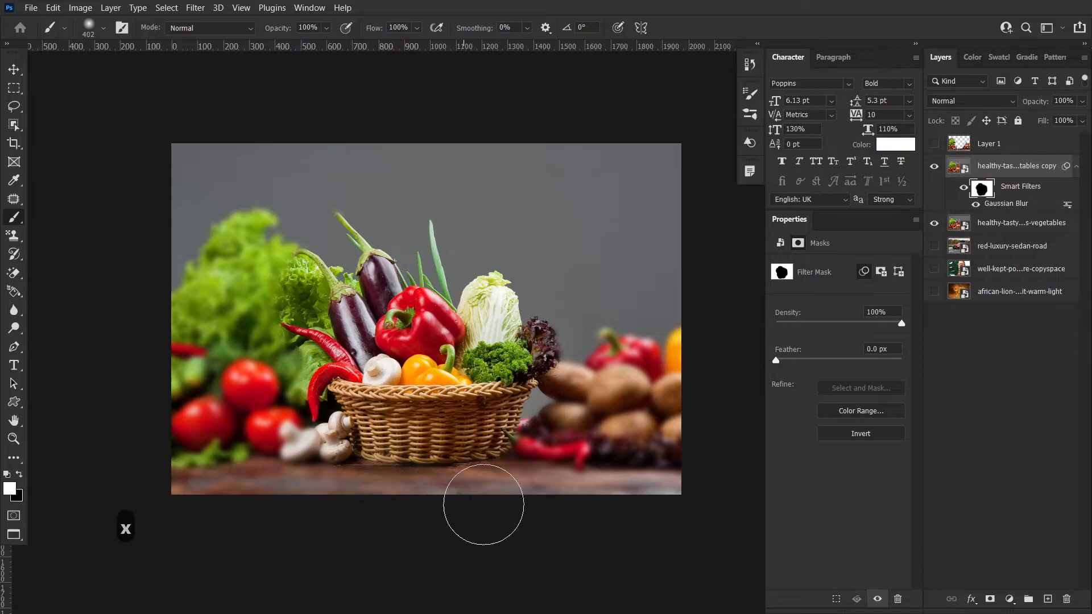
{"action": "left_click_drag", "start_coordinate": [300, 293], "coordinate": [268, 295]}
{"action": "left_click_drag", "start_coordinate": [289, 277], "coordinate": [318, 308]}
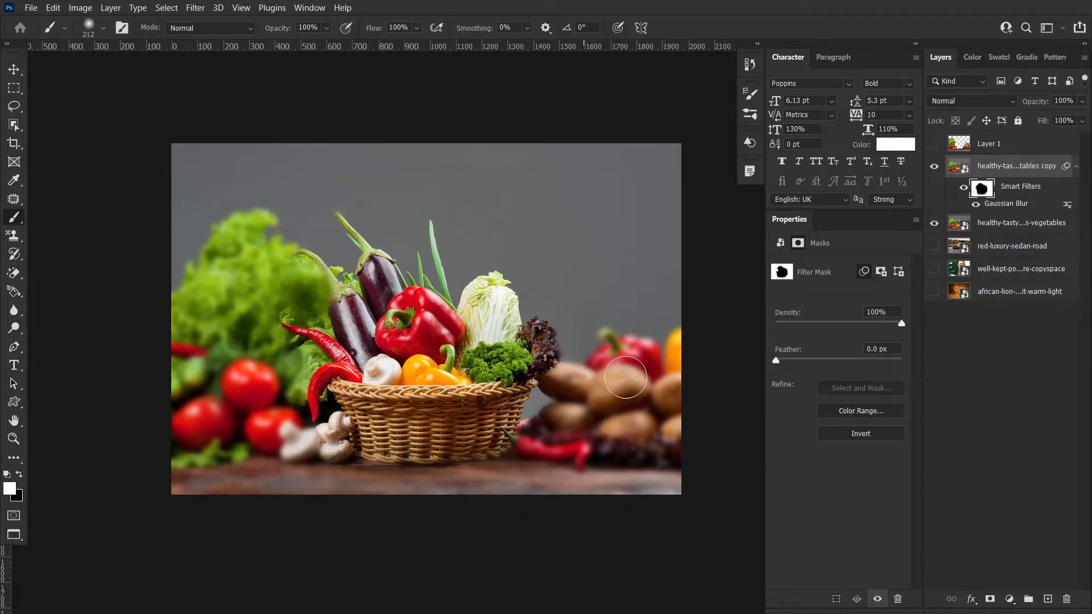
{"action": "left_click_drag", "start_coordinate": [533, 430], "coordinate": [519, 431]}
- Switch from the Brush to the Sharpen Tool
{"action": "right_click", "coordinate": [15, 222]}
{"action": "right_click", "coordinate": [14, 310]}
{"action": "left_click", "coordinate": [68, 324]}
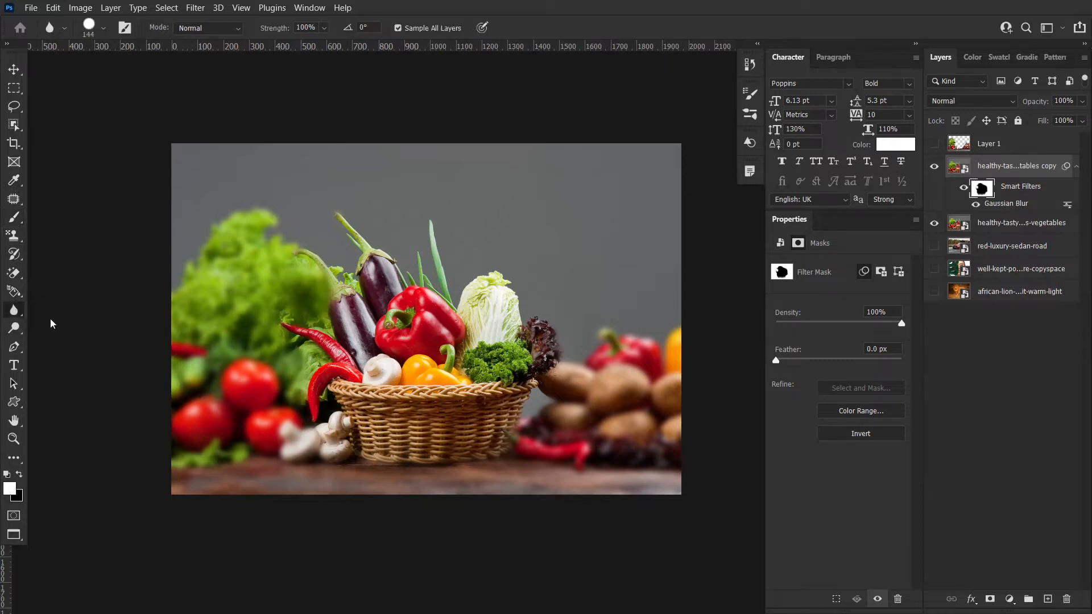
- Hide both vegetable layers, and move the well-kept portrait layer above the red sedan layer and show it
{"action": "left_click", "coordinate": [936, 166]}
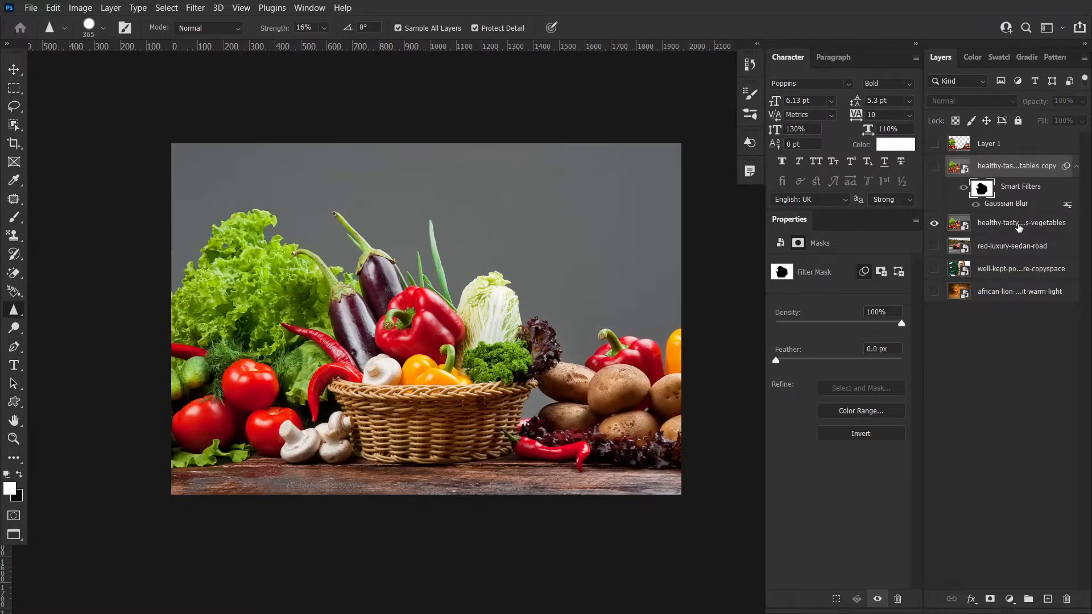
{"action": "left_click", "coordinate": [946, 228]}
{"action": "left_click", "coordinate": [934, 223]}
{"action": "mouse_move", "coordinate": [1016, 275]}
{"action": "left_mouse_down"}
{"action": "mouse_move", "coordinate": [1000, 248]}
{"action": "mouse_move", "coordinate": [955, 253]}
{"action": "left_mouse_up"}
{"action": "left_click", "coordinate": [933, 249]}
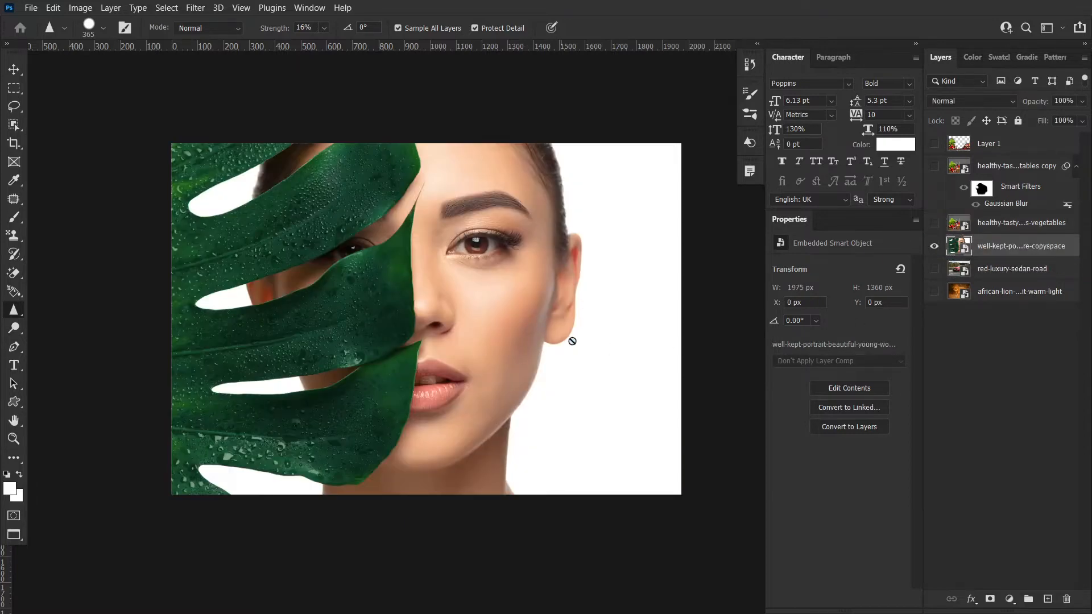
- Try sharpening the cheek on a new layer with a 148 px brush at 100% strength, and delete that layer
{"action": "key", "text": "ctrl+space"}
{"action": "left_click_drag", "start_coordinate": [500, 319], "coordinate": [512, 282]}
{"action": "left_click_drag", "start_coordinate": [469, 233], "coordinate": [525, 242]}
{"action": "key", "text": "ctrl+space"}
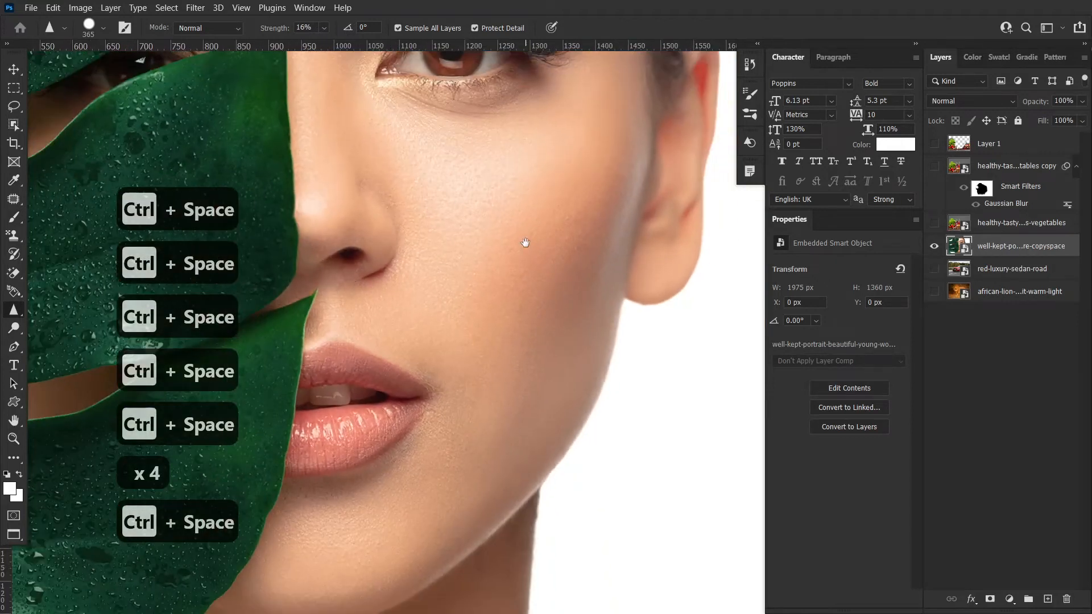
{"action": "left_click", "coordinate": [1048, 602]}
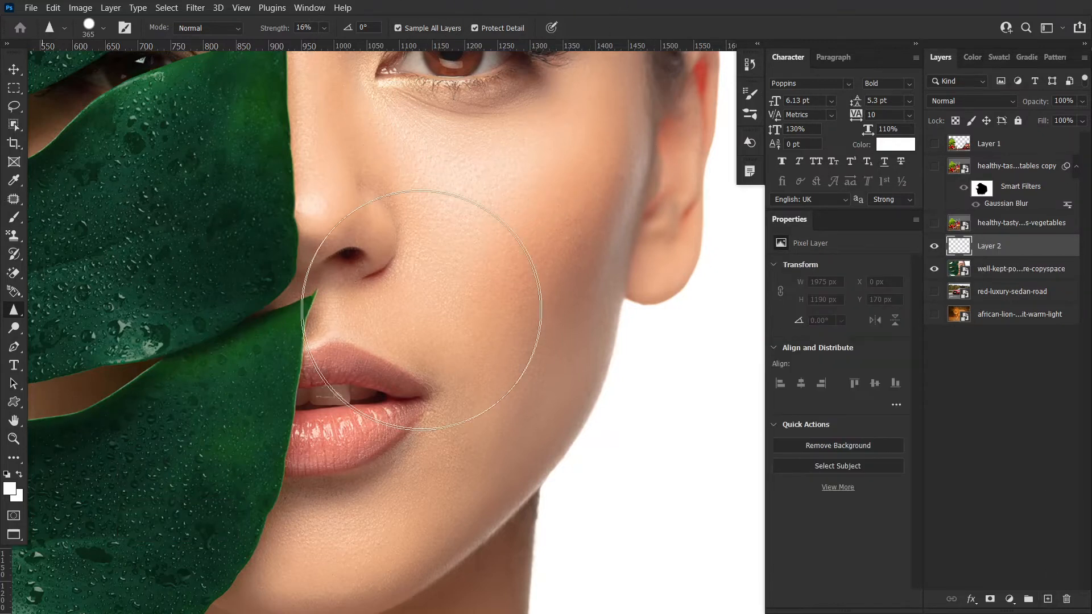
{"action": "left_click_drag", "start_coordinate": [509, 229], "coordinate": [439, 228]}
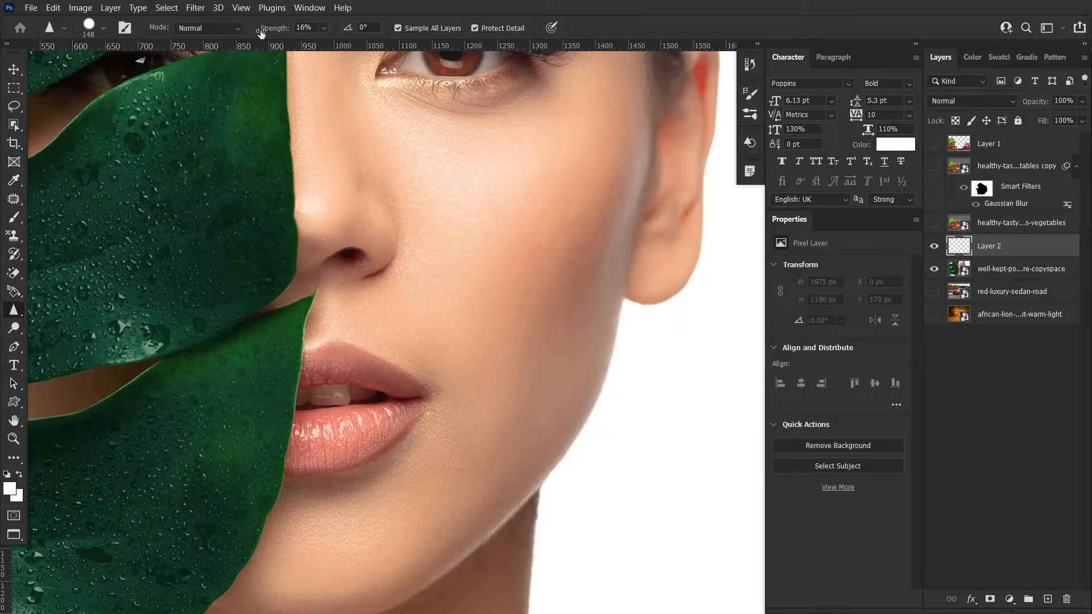
{"action": "left_click_drag", "start_coordinate": [274, 29], "coordinate": [568, 58]}
{"action": "mouse_move", "coordinate": [524, 244]}
{"action": "left_mouse_down"}
{"action": "mouse_move", "coordinate": [513, 301]}
{"action": "mouse_move", "coordinate": [561, 223]}
{"action": "left_mouse_up"}
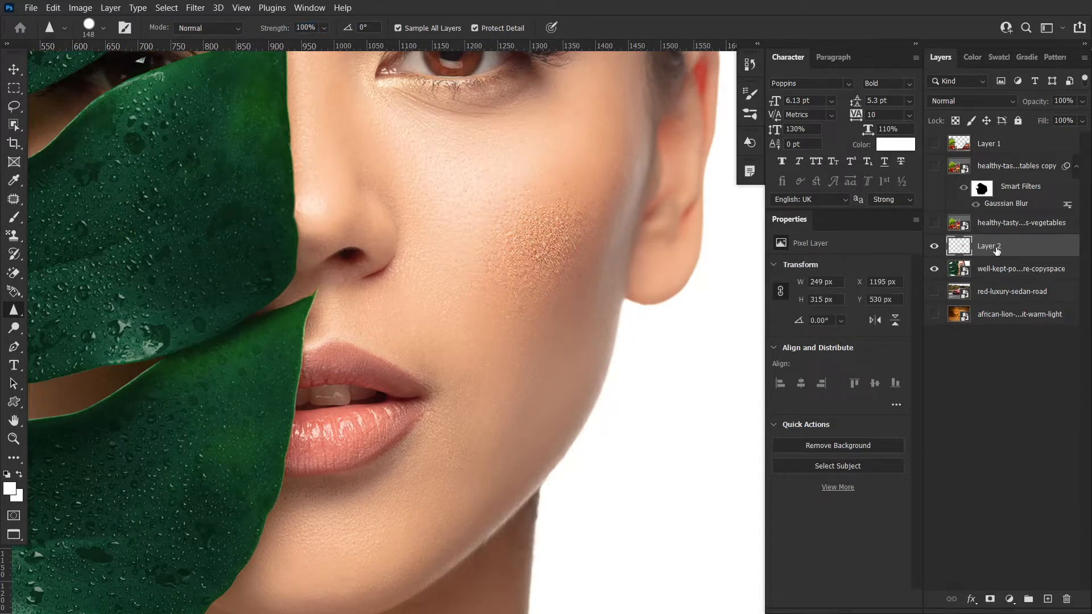
{"action": "key", "text": "Delete"}
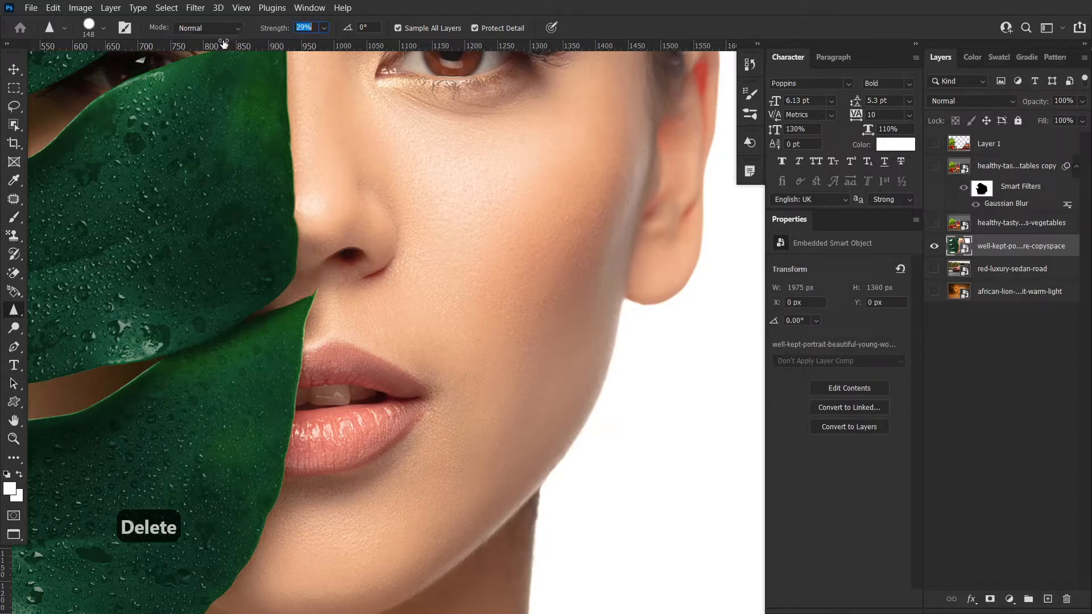
- Set the Sharpen Tool strength to 25% and sharpen the facial skin on a new layer above the portrait
{"action": "left_click_drag", "start_coordinate": [215, 48], "coordinate": [223, 50]}
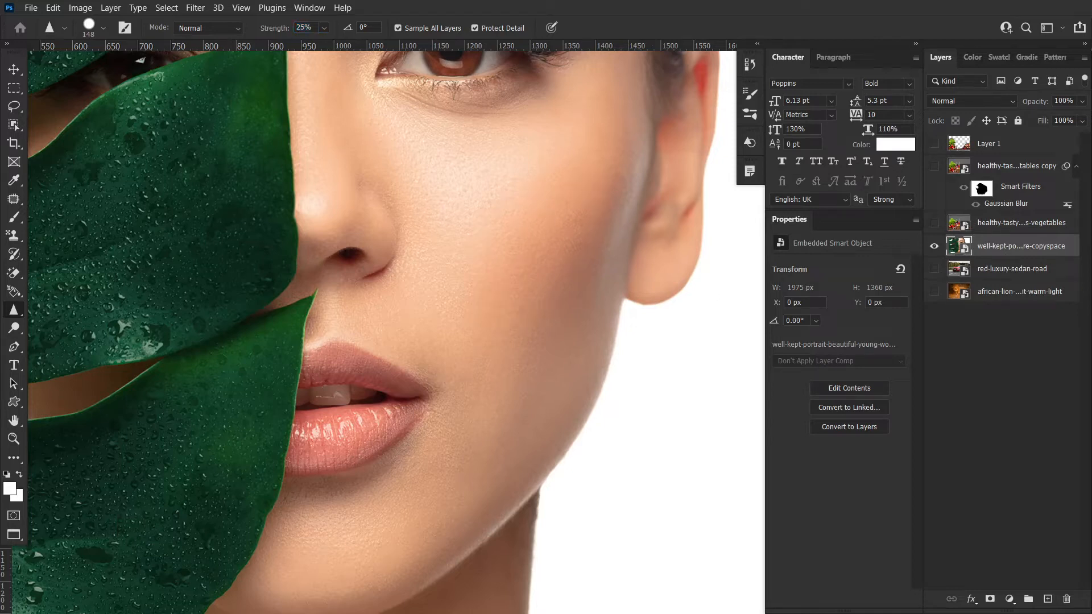
{"action": "left_click", "coordinate": [1048, 595]}
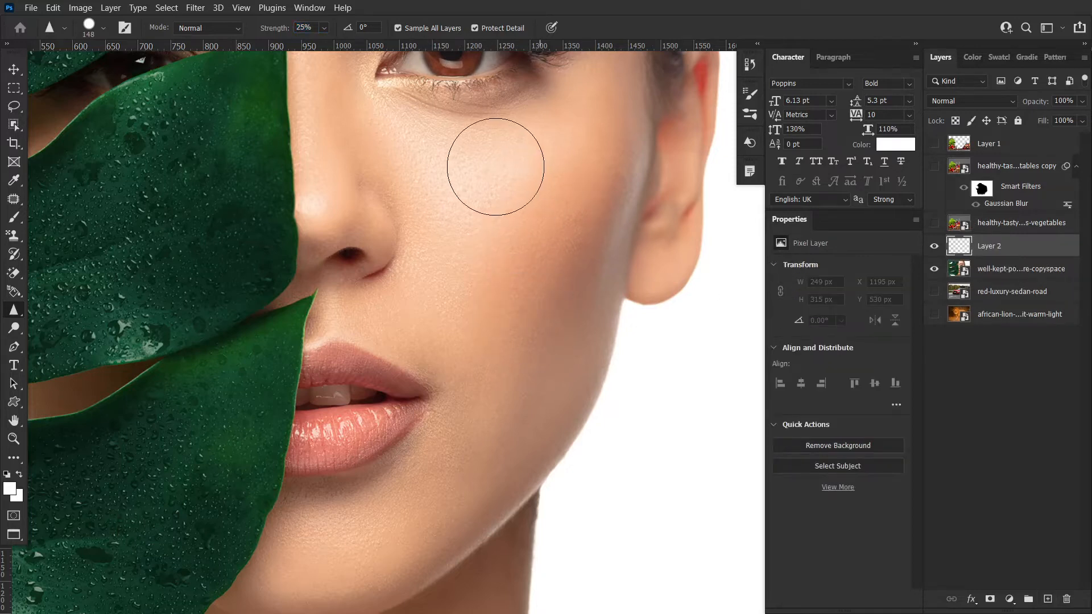
{"action": "mouse_move", "coordinate": [508, 256]}
{"action": "left_mouse_down"}
{"action": "mouse_move", "coordinate": [569, 228]}
{"action": "mouse_move", "coordinate": [573, 209]}
{"action": "mouse_move", "coordinate": [461, 253]}
{"action": "mouse_move", "coordinate": [493, 366]}
{"action": "mouse_move", "coordinate": [592, 304]}
{"action": "mouse_move", "coordinate": [549, 350]}
{"action": "mouse_move", "coordinate": [510, 338]}
{"action": "mouse_move", "coordinate": [526, 366]}
{"action": "left_mouse_up"}
{"action": "key", "text": "ctrl+space"}
{"action": "mouse_move", "coordinate": [548, 222]}
{"action": "left_mouse_down"}
{"action": "mouse_move", "coordinate": [526, 201]}
{"action": "mouse_move", "coordinate": [529, 221]}
{"action": "mouse_move", "coordinate": [505, 209]}
{"action": "mouse_move", "coordinate": [593, 174]}
{"action": "mouse_move", "coordinate": [592, 157]}
{"action": "mouse_move", "coordinate": [582, 197]}
{"action": "mouse_move", "coordinate": [534, 201]}
{"action": "mouse_move", "coordinate": [580, 157]}
{"action": "mouse_move", "coordinate": [561, 311]}
{"action": "mouse_move", "coordinate": [504, 330]}
{"action": "mouse_move", "coordinate": [504, 383]}
{"action": "mouse_move", "coordinate": [489, 407]}
{"action": "mouse_move", "coordinate": [519, 372]}
{"action": "mouse_move", "coordinate": [528, 390]}
{"action": "mouse_move", "coordinate": [482, 301]}
{"action": "mouse_move", "coordinate": [497, 387]}
{"action": "mouse_move", "coordinate": [452, 462]}
{"action": "mouse_move", "coordinate": [498, 419]}
{"action": "mouse_move", "coordinate": [480, 423]}
{"action": "mouse_move", "coordinate": [483, 295]}
{"action": "mouse_move", "coordinate": [436, 286]}
{"action": "mouse_move", "coordinate": [474, 278]}
{"action": "mouse_move", "coordinate": [470, 208]}
{"action": "left_mouse_up"}
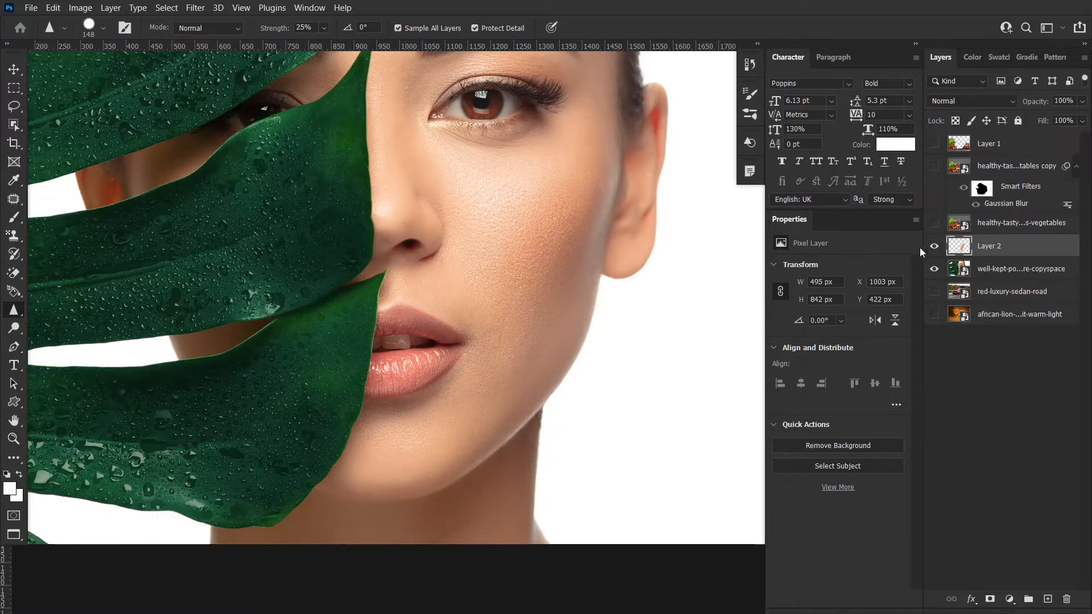
- Examine the cheek up close with the sharpened skin layer switched off and on
{"action": "left_click", "coordinate": [532, 243], "text": "ctrl"}
{"action": "left_click", "coordinate": [532, 244], "text": "ctrl"}
{"action": "left_click", "coordinate": [532, 244], "text": "ctrl"}
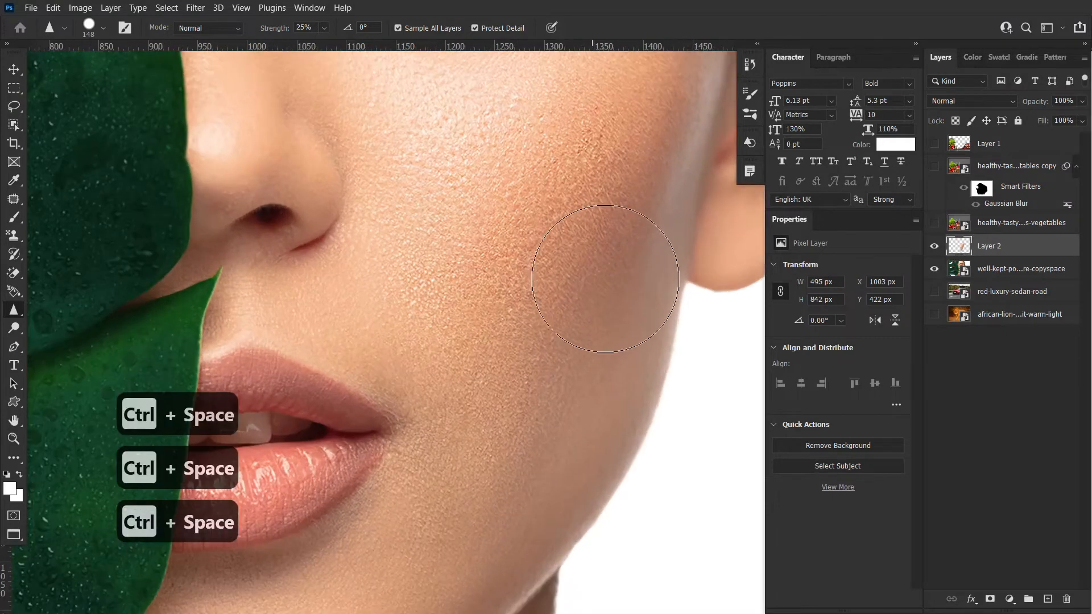
{"action": "left_click", "coordinate": [934, 246]}
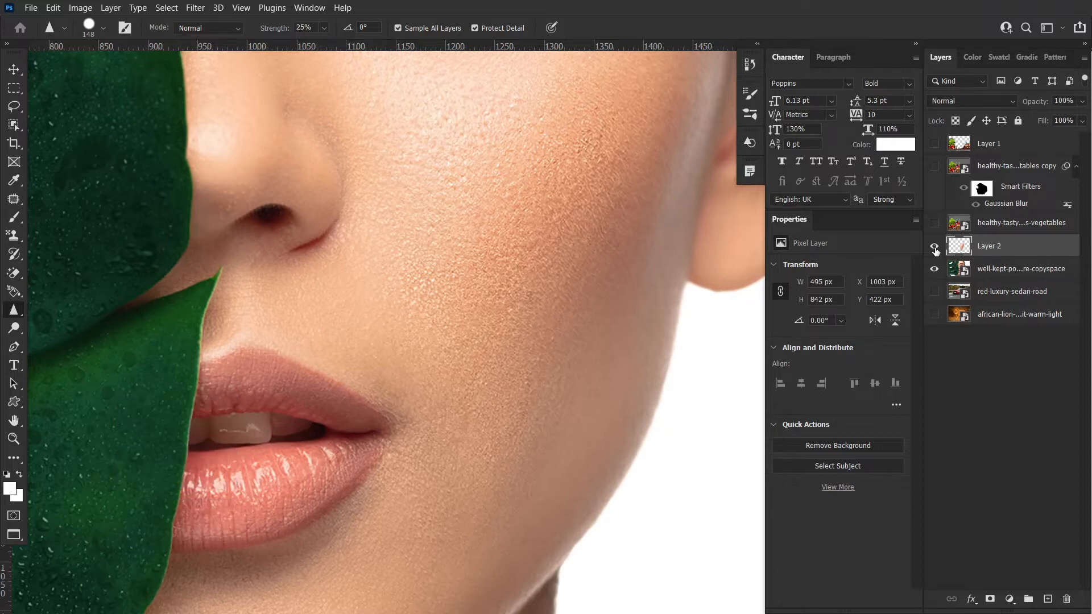
{"action": "key", "text": "ctrl+space"}
{"action": "left_click_drag", "start_coordinate": [347, 308], "coordinate": [292, 283]}
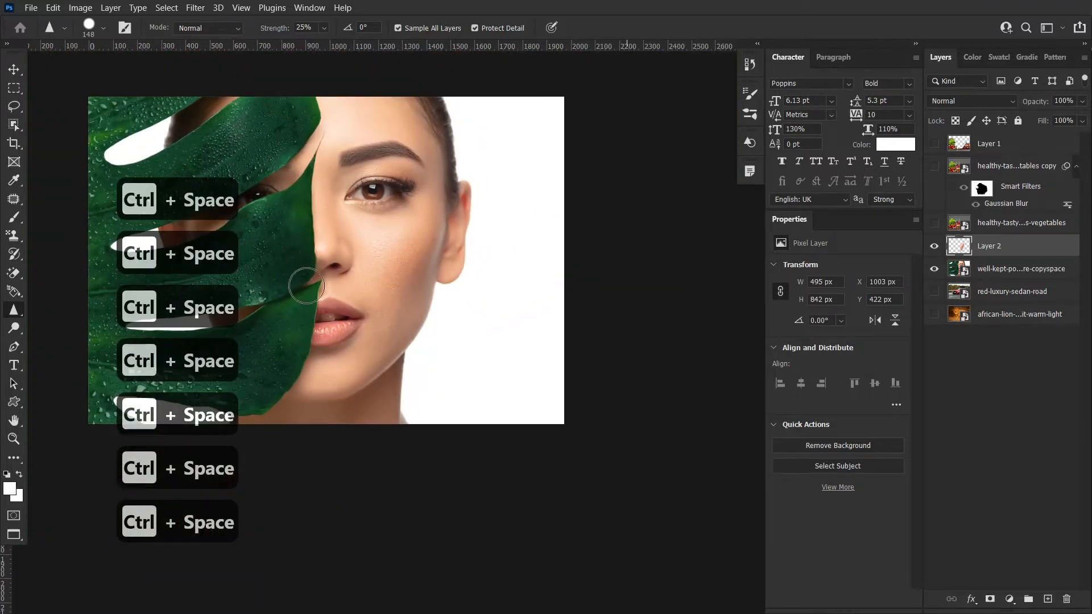
{"action": "right_click", "coordinate": [15, 309]}
{"action": "left_click", "coordinate": [14, 310]}
{"action": "left_click_drag", "start_coordinate": [394, 260], "coordinate": [432, 259]}
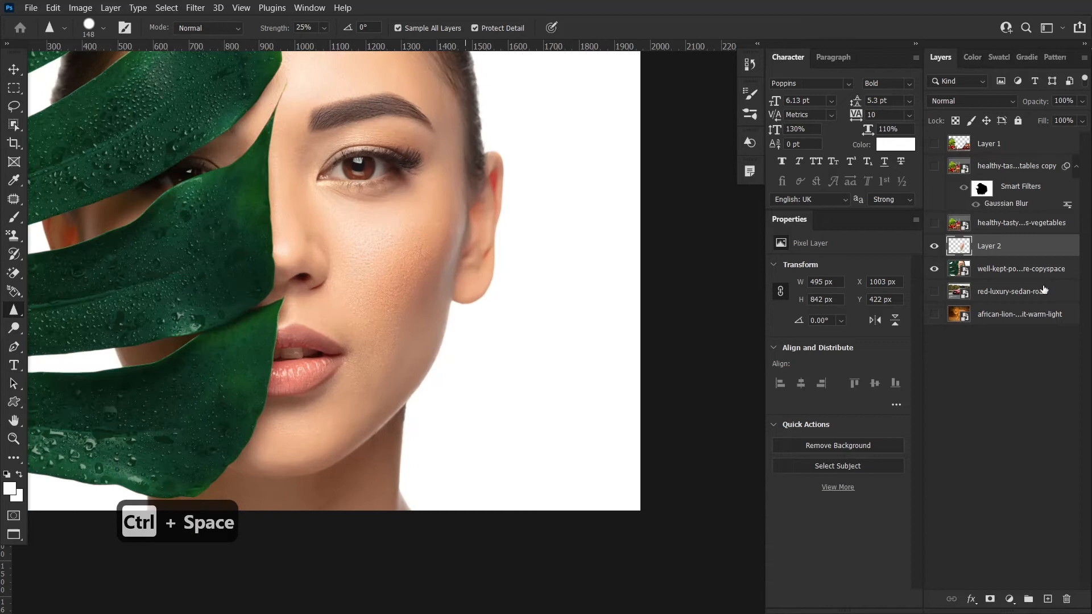
- Hide the sharpened skin layer and duplicate the well-kept portrait layer
{"action": "left_click", "coordinate": [934, 245]}
{"action": "left_click", "coordinate": [1025, 277]}
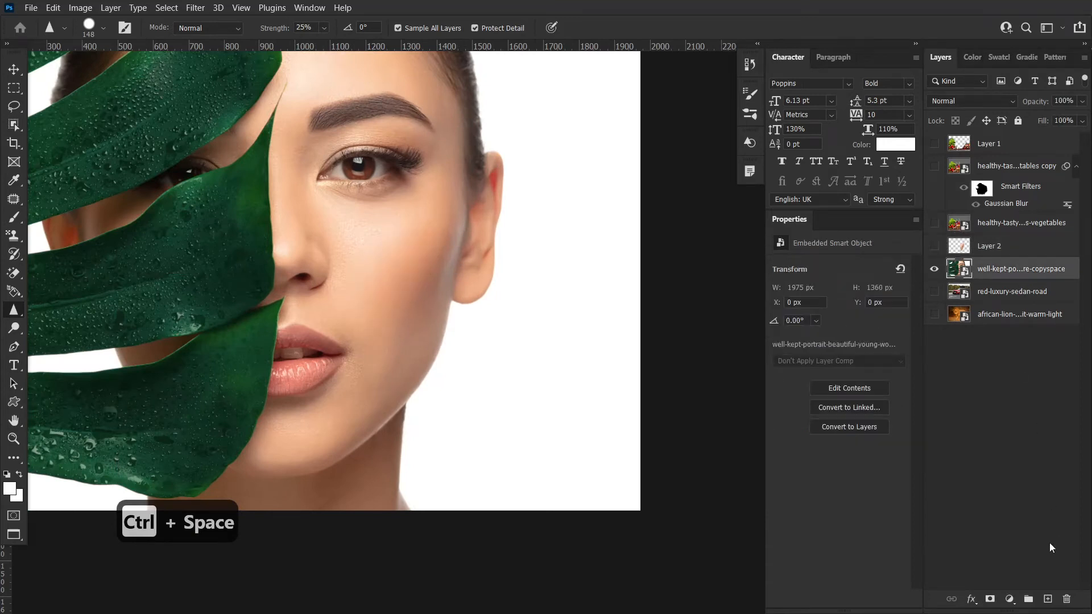
{"action": "key", "text": "ctrl+space"}
{"action": "left_click_drag", "start_coordinate": [428, 325], "coordinate": [418, 319]}
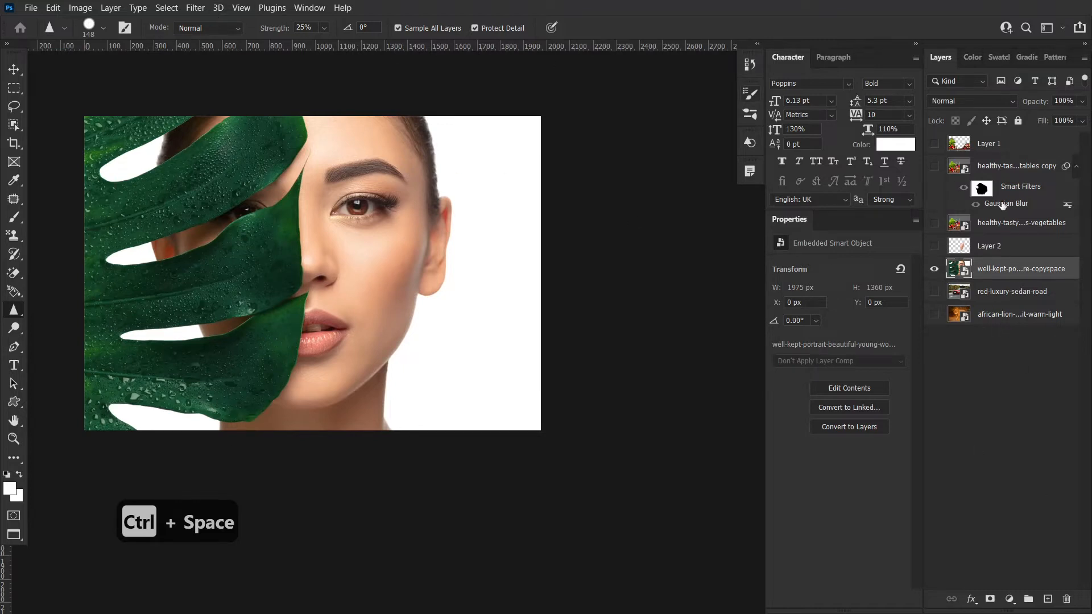
{"action": "key", "text": "ctrl+j"}
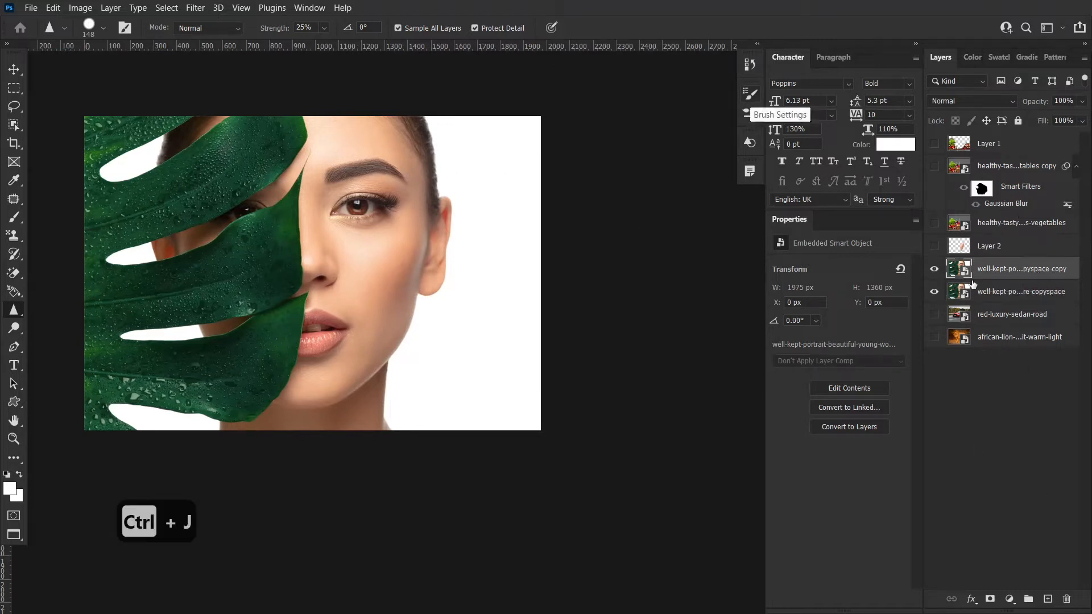
- Apply a High Pass filter with a slightly lower radius to the portrait copy, and set the copy's blend mode to Vivid Light
{"action": "left_click", "coordinate": [195, 8]}
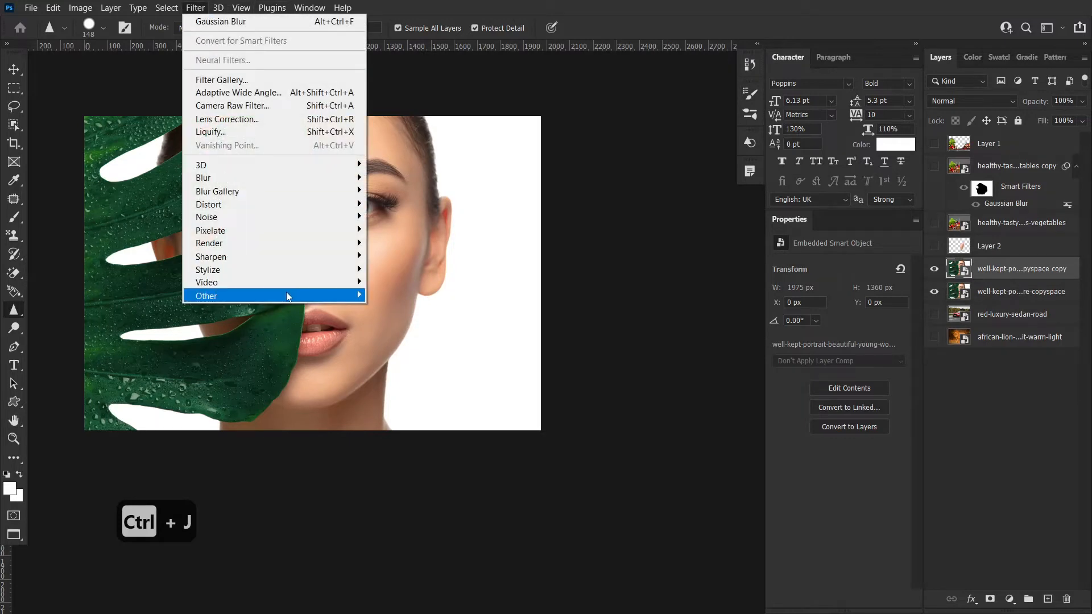
{"action": "mouse_move", "coordinate": [286, 295]}
{"action": "left_click", "coordinate": [418, 309]}
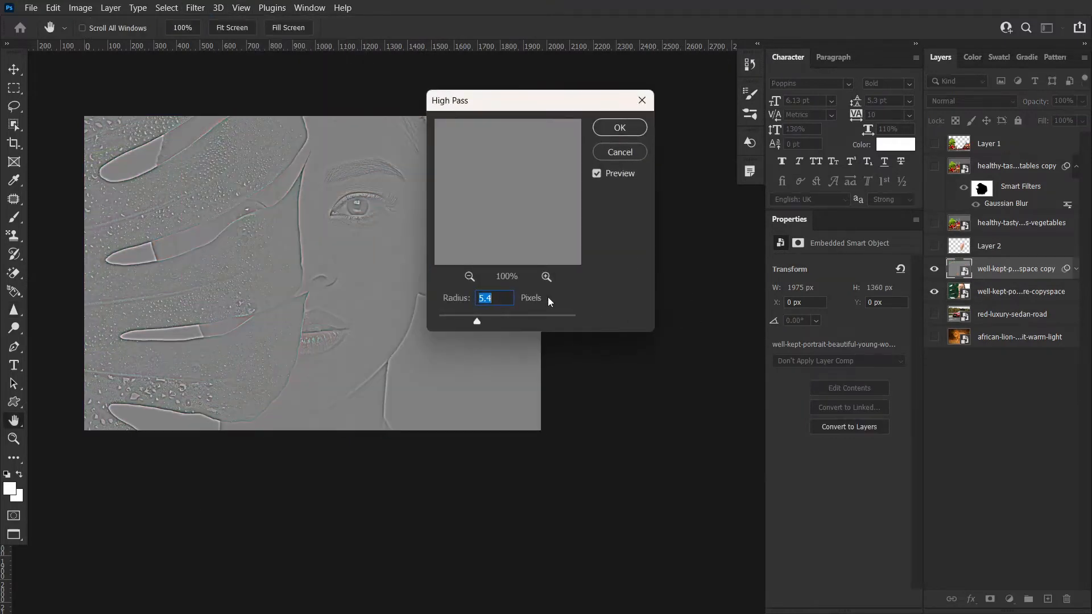
{"action": "left_click_drag", "start_coordinate": [484, 322], "coordinate": [473, 322]}
{"action": "left_click_drag", "start_coordinate": [474, 322], "coordinate": [473, 322]}
{"action": "left_click", "coordinate": [628, 129]}
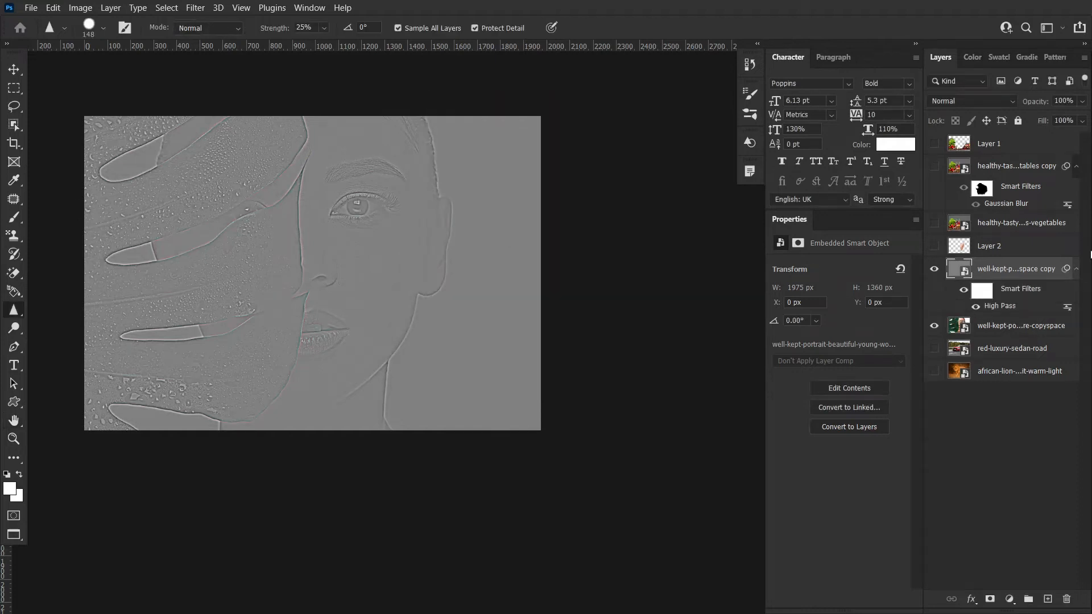
{"action": "left_click", "coordinate": [956, 104]}
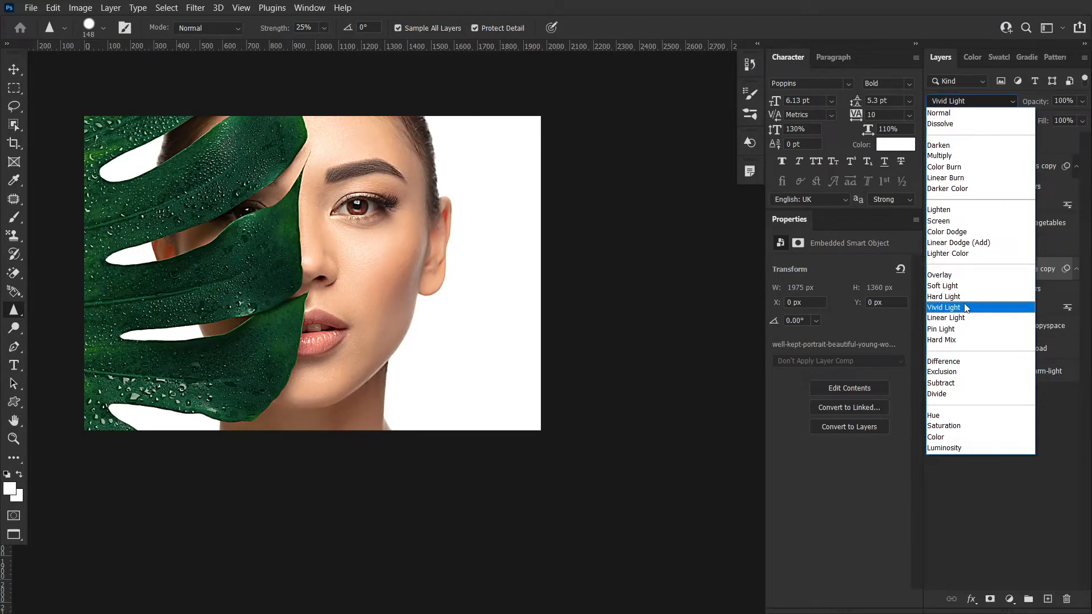
{"action": "left_click", "coordinate": [965, 308]}
- Compare the portrait's skin, lips and leaf droplets up close with and without the High Pass copy
{"action": "key", "text": "ctrl+space"}
{"action": "left_click_drag", "start_coordinate": [312, 257], "coordinate": [406, 264]}
{"action": "key", "text": "space"}
{"action": "left_click_drag", "start_coordinate": [483, 340], "coordinate": [527, 356]}
{"action": "key", "text": "ctrl+space"}
{"action": "left_click_drag", "start_coordinate": [481, 239], "coordinate": [508, 241]}
{"action": "key", "text": "space"}
{"action": "left_click_drag", "start_coordinate": [510, 297], "coordinate": [626, 253]}
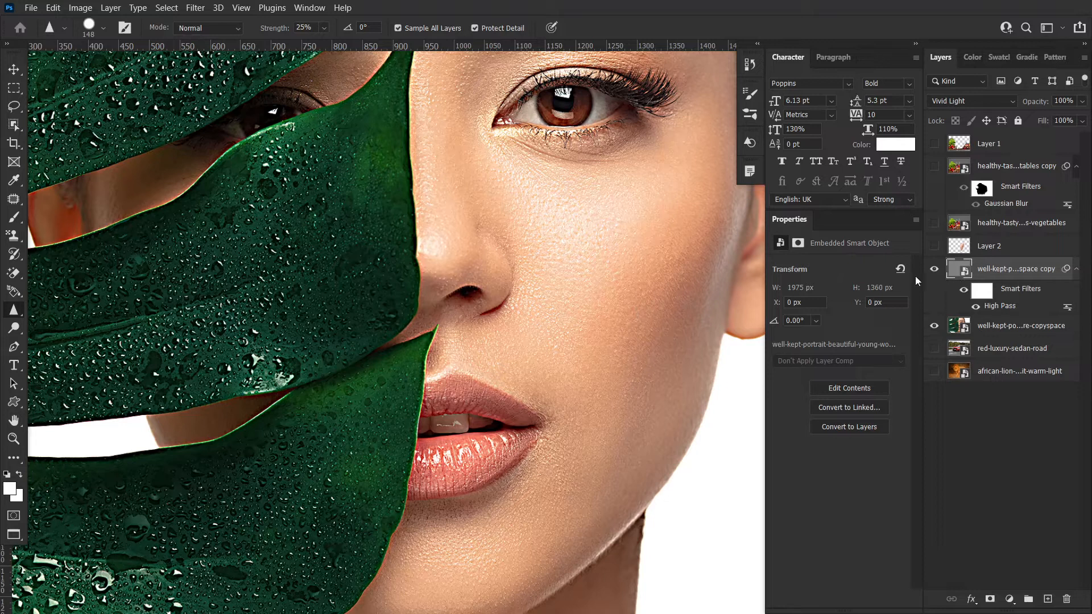
{"action": "left_click_drag", "start_coordinate": [533, 334], "coordinate": [521, 306]}
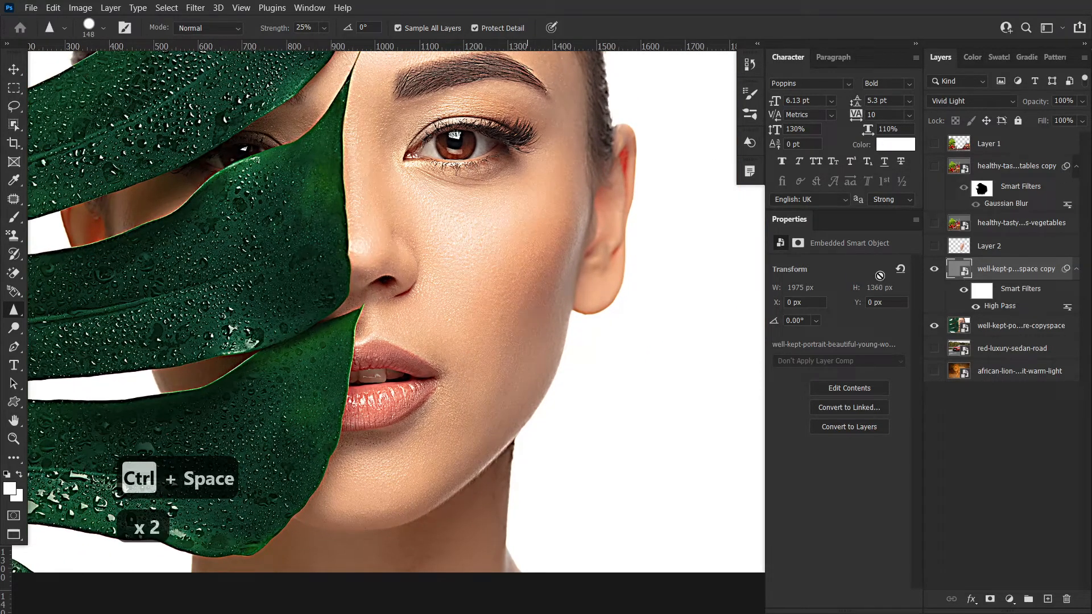
{"action": "left_click", "coordinate": [934, 271]}
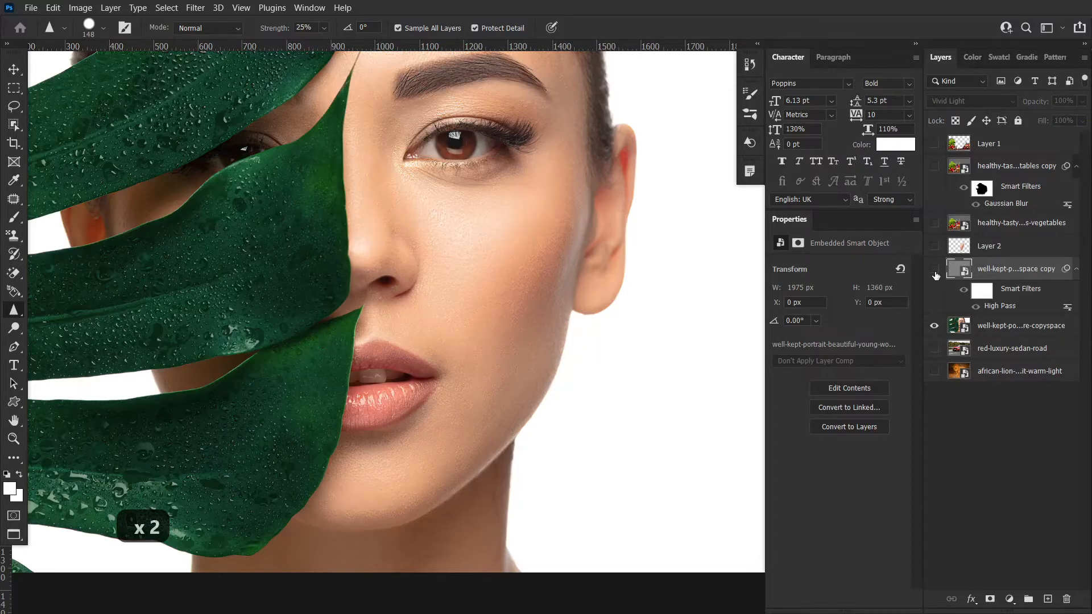
{"action": "left_click", "coordinate": [935, 271]}
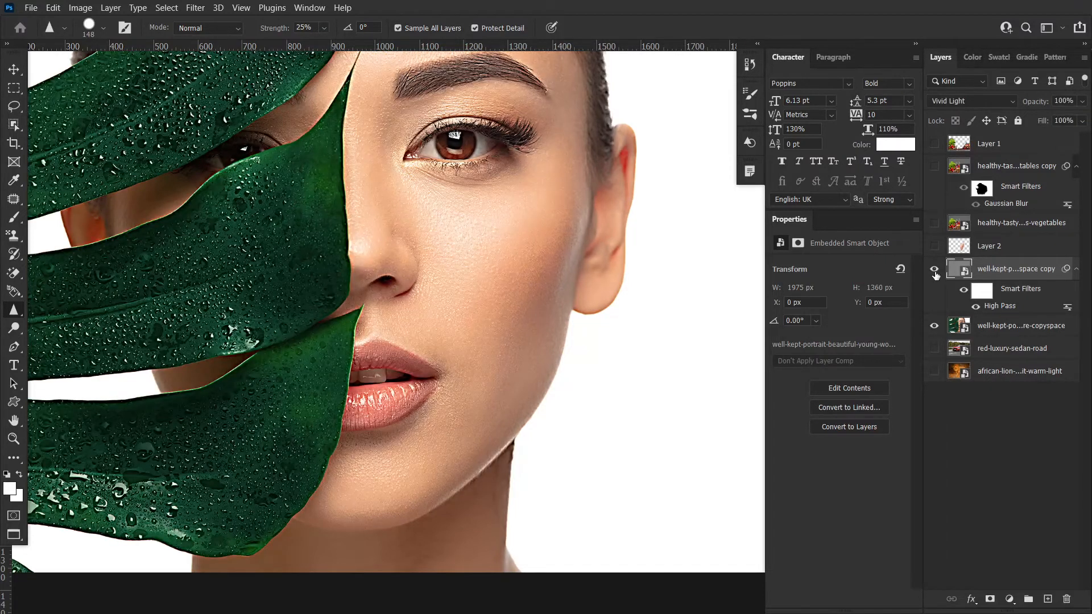
{"action": "left_click", "coordinate": [935, 270]}
{"action": "left_click", "coordinate": [935, 270]}
- Hide both well-kept portrait layers and show the red-luxury-sedan-road layer
{"action": "key", "text": "ctrl+space"}
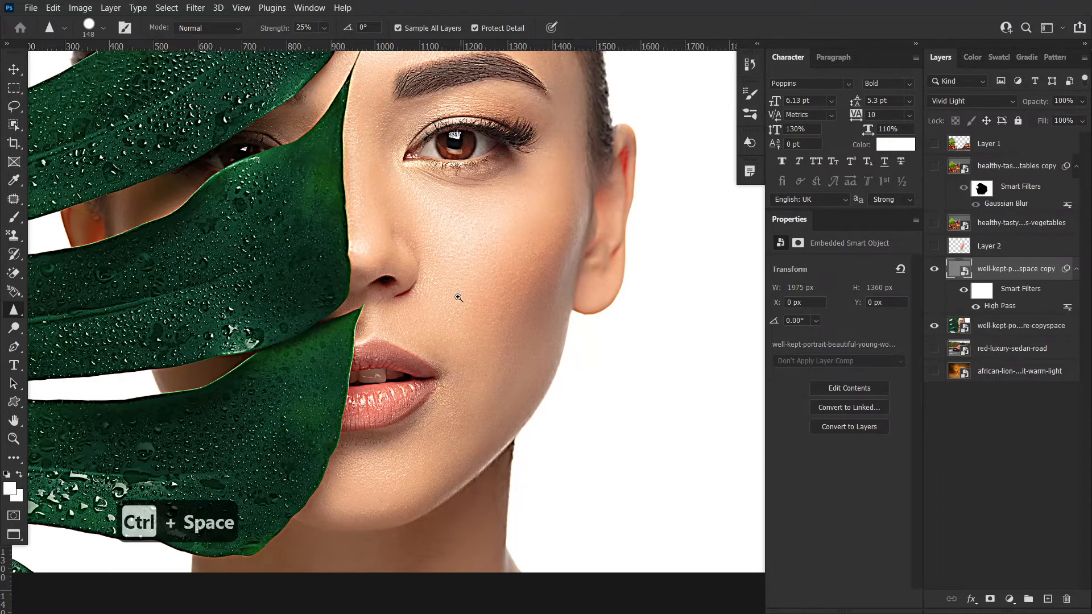
{"action": "left_click_drag", "start_coordinate": [461, 309], "coordinate": [518, 323]}
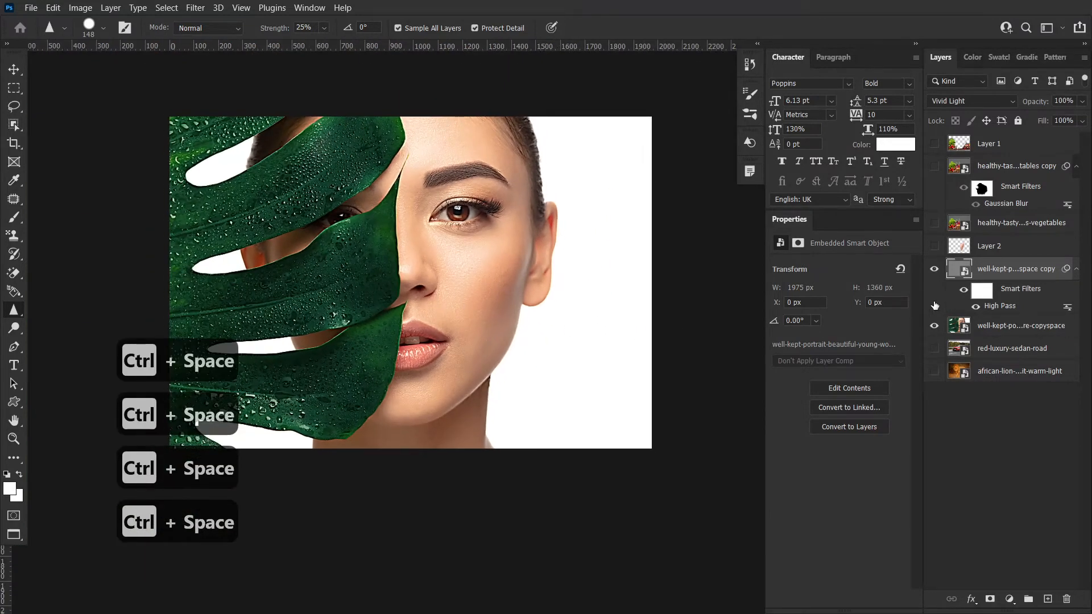
{"action": "left_click", "coordinate": [934, 271]}
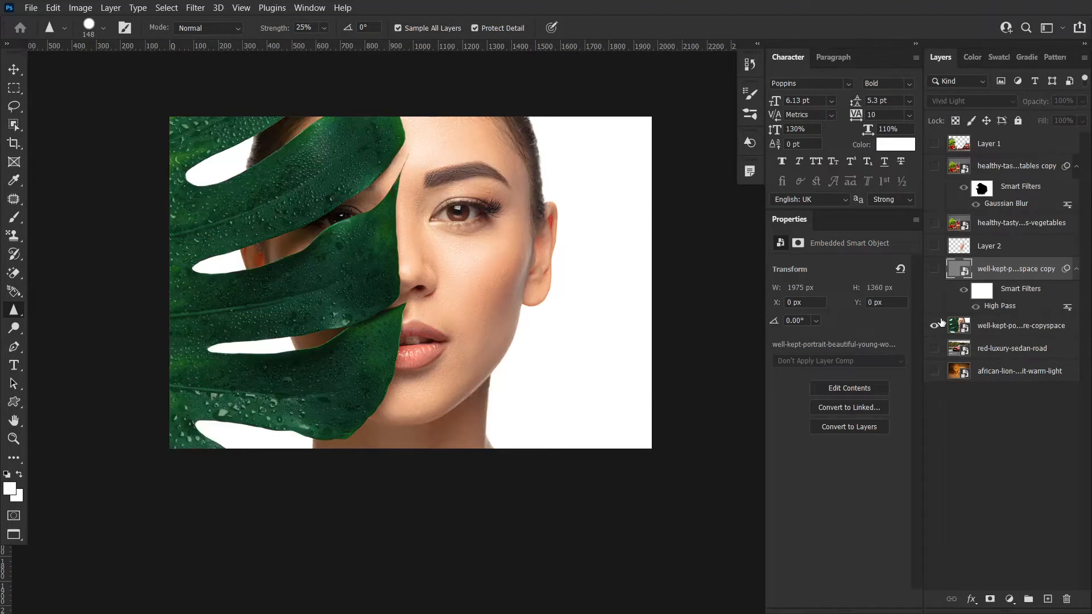
{"action": "left_click", "coordinate": [934, 327]}
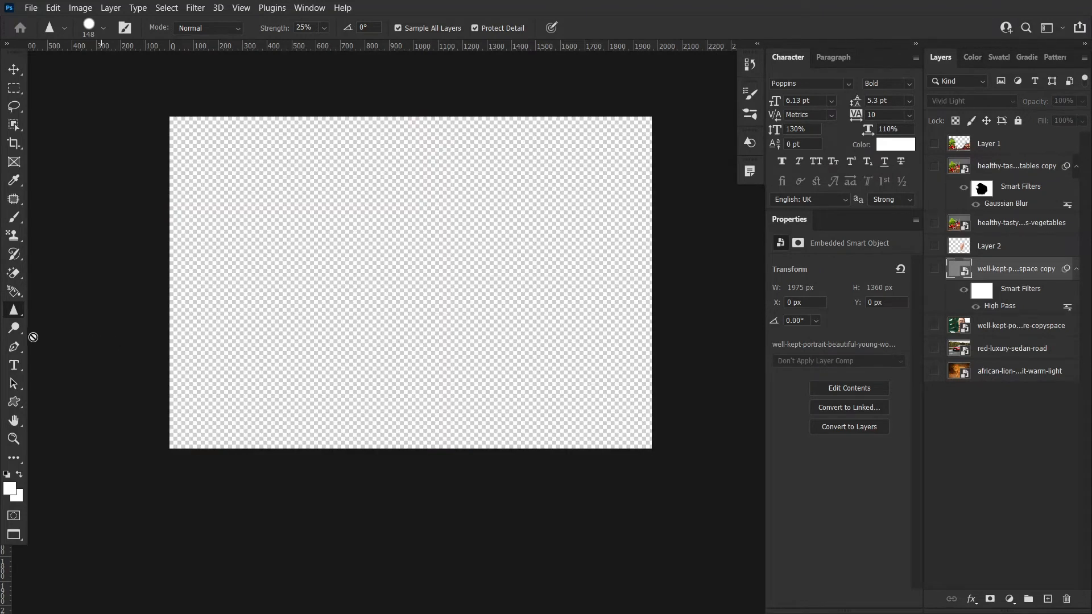
{"action": "left_click", "coordinate": [934, 349]}
- Switch to the Smudge Tool with Sample All Layers on, and add an empty layer directly above the red sedan layer
{"action": "right_click", "coordinate": [13, 313]}
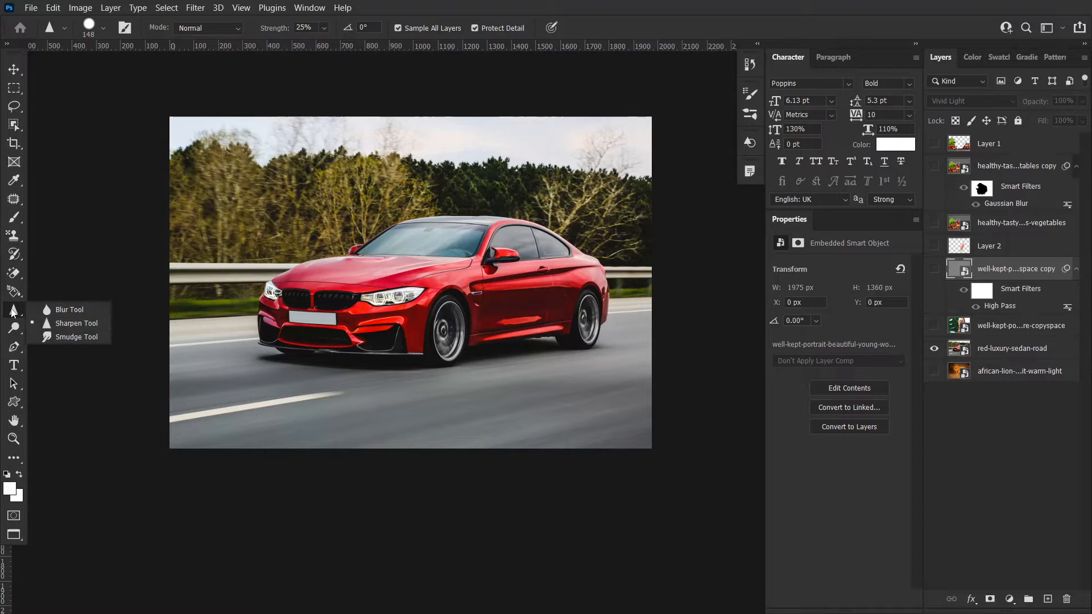
{"action": "left_click", "coordinate": [62, 341]}
{"action": "key", "text": "ctrl+shift+alt+n"}
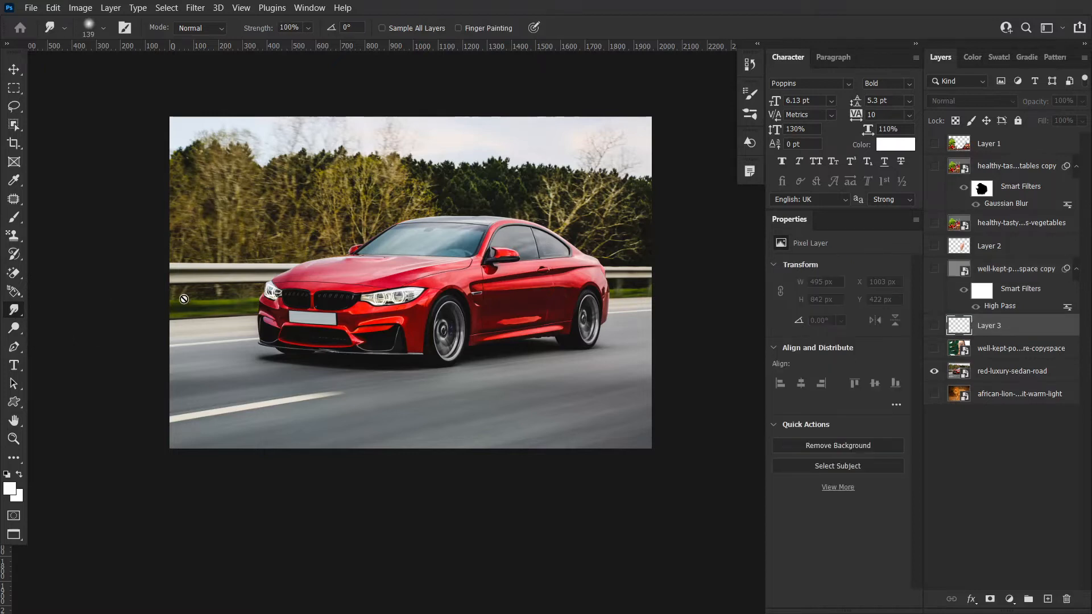
{"action": "left_click", "coordinate": [981, 376]}
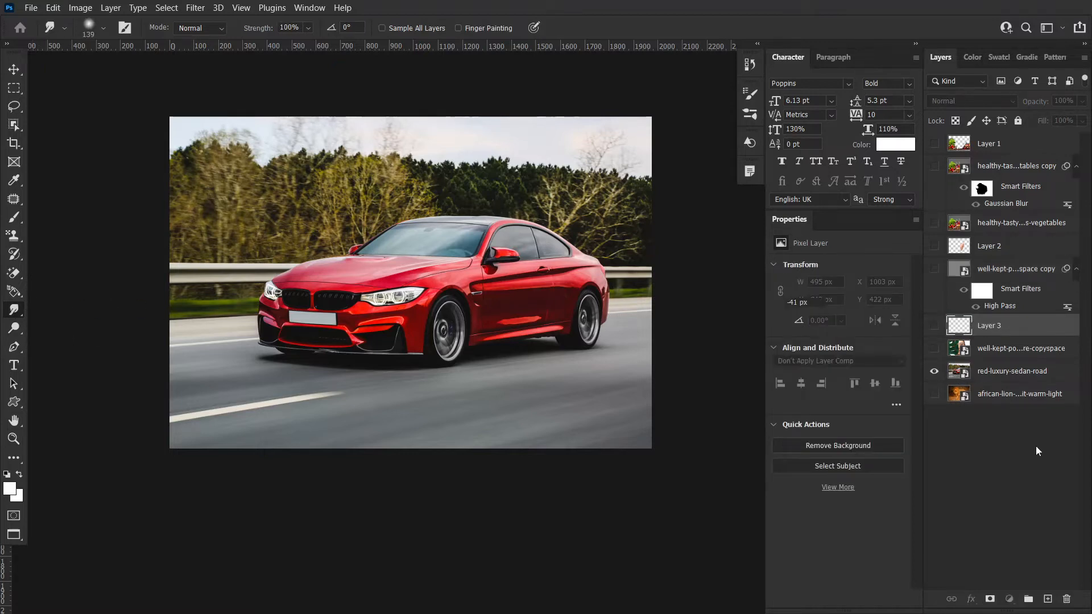
{"action": "left_click", "coordinate": [1051, 588]}
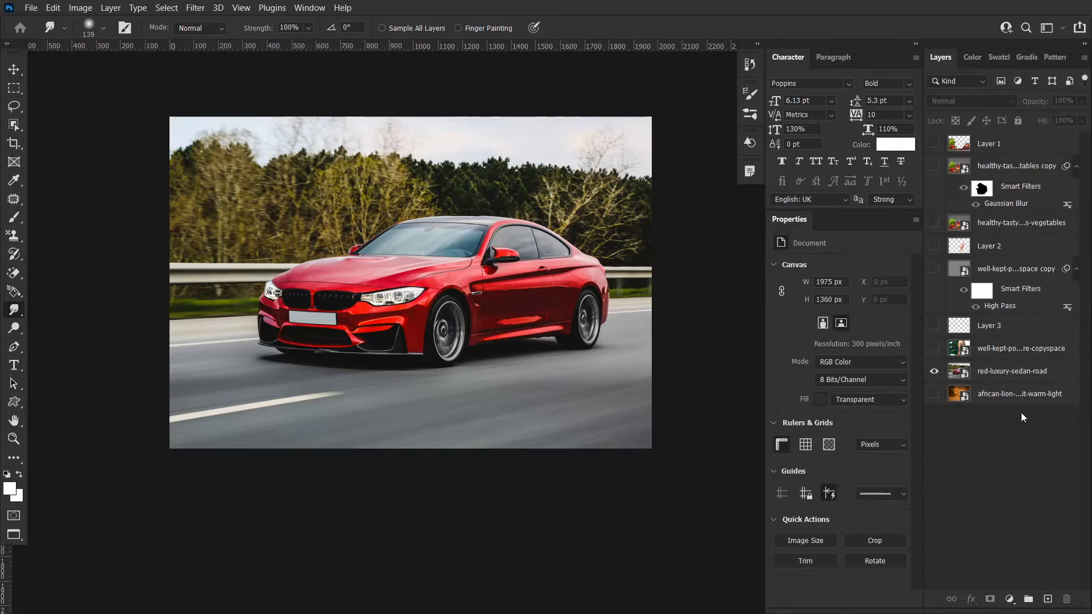
{"action": "left_click", "coordinate": [1018, 376]}
{"action": "left_click", "coordinate": [1048, 599]}
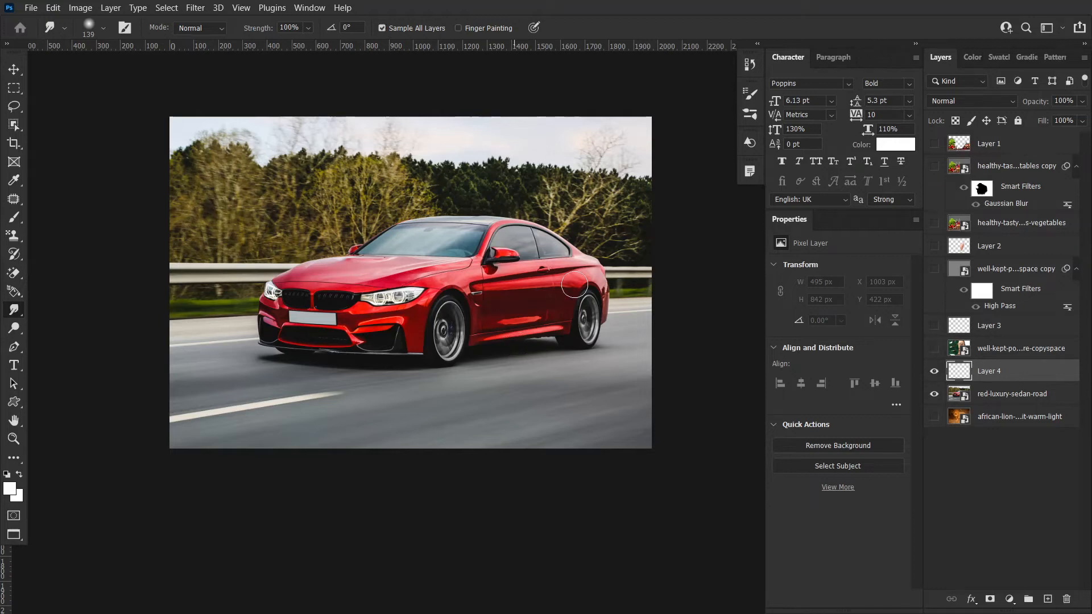
- Try smudging the red car's body, windows and headlights on the new layer with a 139 px brush at 100% strength
{"action": "mouse_move", "coordinate": [412, 294]}
{"action": "left_mouse_down"}
{"action": "mouse_move", "coordinate": [480, 279]}
{"action": "mouse_move", "coordinate": [516, 292]}
{"action": "mouse_move", "coordinate": [536, 280]}
{"action": "left_mouse_up"}
{"action": "left_click_drag", "start_coordinate": [487, 250], "coordinate": [513, 314]}
{"action": "mouse_move", "coordinate": [524, 230]}
{"action": "left_mouse_down"}
{"action": "mouse_move", "coordinate": [540, 281]}
{"action": "mouse_move", "coordinate": [595, 276]}
{"action": "mouse_move", "coordinate": [575, 244]}
{"action": "mouse_move", "coordinate": [594, 284]}
{"action": "left_mouse_up"}
{"action": "mouse_move", "coordinate": [574, 243]}
{"action": "left_mouse_down"}
{"action": "mouse_move", "coordinate": [596, 315]}
{"action": "mouse_move", "coordinate": [571, 287]}
{"action": "mouse_move", "coordinate": [586, 309]}
{"action": "mouse_move", "coordinate": [456, 347]}
{"action": "mouse_move", "coordinate": [490, 334]}
{"action": "mouse_move", "coordinate": [426, 319]}
{"action": "mouse_move", "coordinate": [467, 312]}
{"action": "left_mouse_up"}
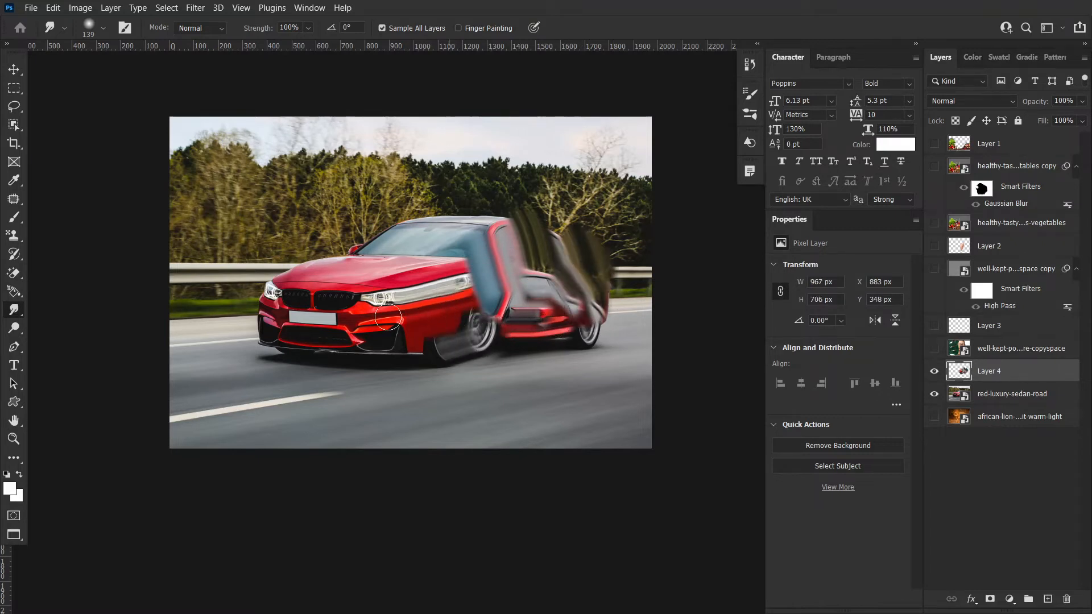
{"action": "left_click_drag", "start_coordinate": [388, 317], "coordinate": [431, 308]}
{"action": "left_click_drag", "start_coordinate": [346, 294], "coordinate": [380, 284]}
{"action": "mouse_move", "coordinate": [259, 275]}
{"action": "left_mouse_down"}
{"action": "mouse_move", "coordinate": [331, 272]}
{"action": "mouse_move", "coordinate": [337, 285]}
{"action": "left_mouse_up"}
{"action": "left_click_drag", "start_coordinate": [274, 321], "coordinate": [342, 304]}
{"action": "left_click_drag", "start_coordinate": [366, 358], "coordinate": [378, 324]}
- Undo the last smudge strokes and clear the remaining smudging from the layer
{"action": "key", "text": "ctrl+z"}
{"action": "key", "text": "ctrl+z"}
{"action": "key", "text": "ctrl+z"}
{"action": "key", "text": "ctrl+z"}
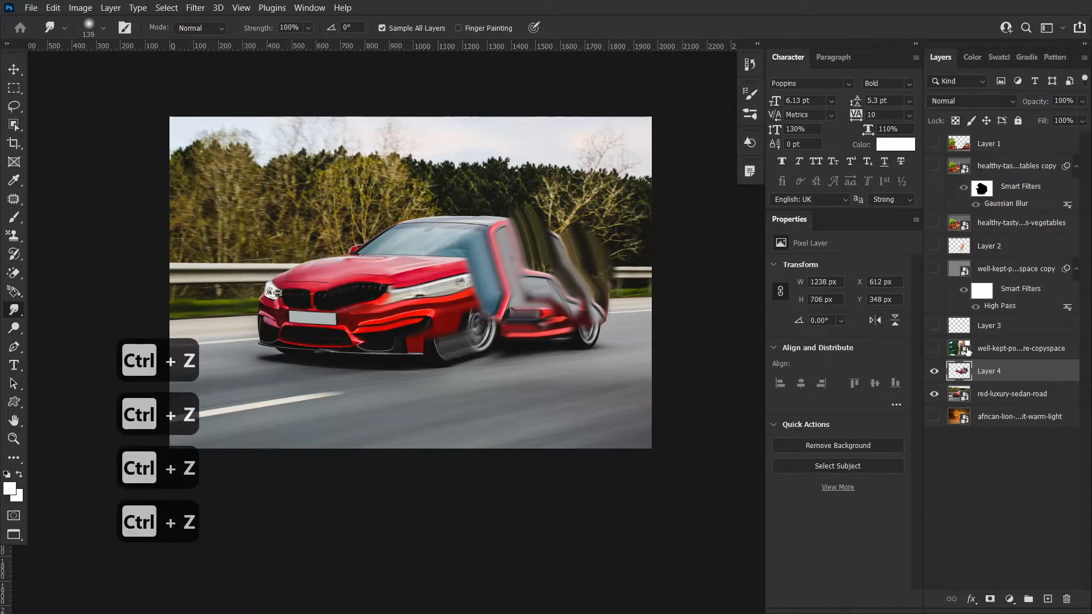
{"action": "key", "text": "Delete"}
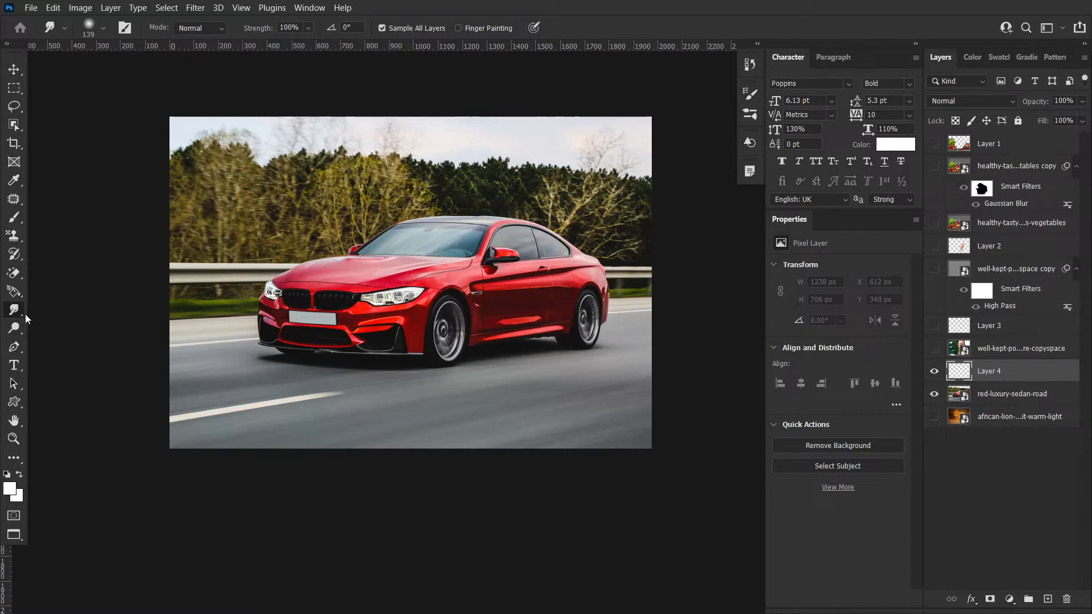
- Select the car on the red sedan layer with Select Subject and copy it onto two new layers
{"action": "left_click", "coordinate": [1009, 392]}
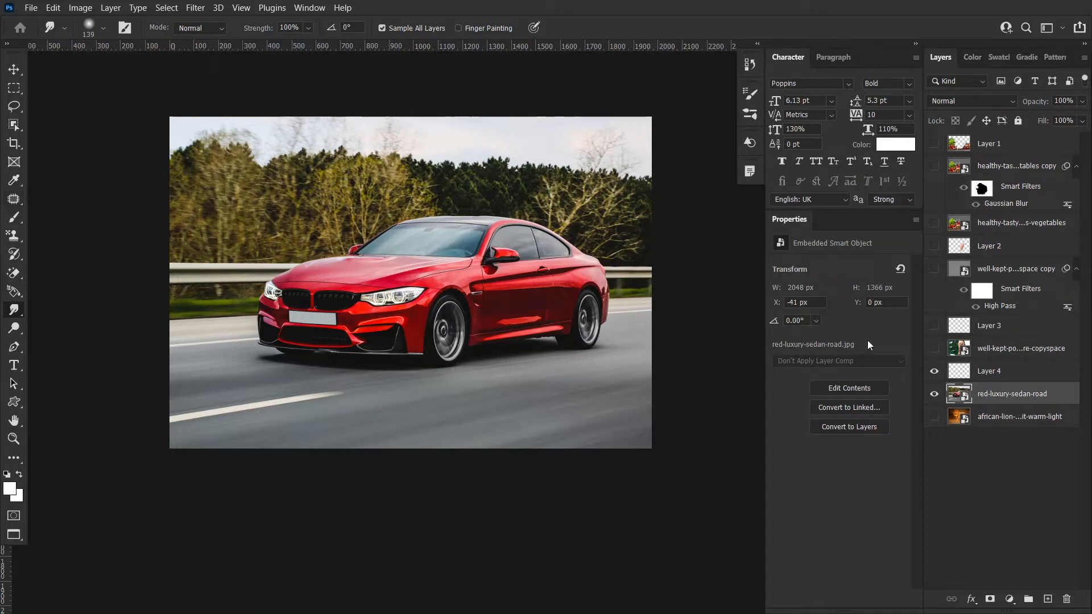
{"action": "key", "text": "ctrl+j"}
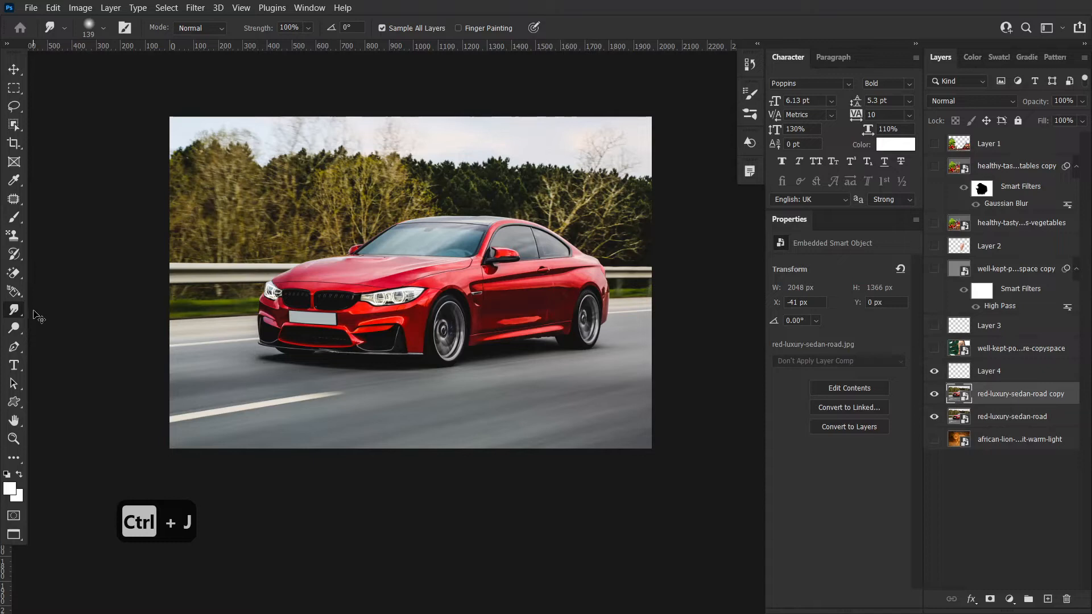
{"action": "key", "text": "ctrl+z"}
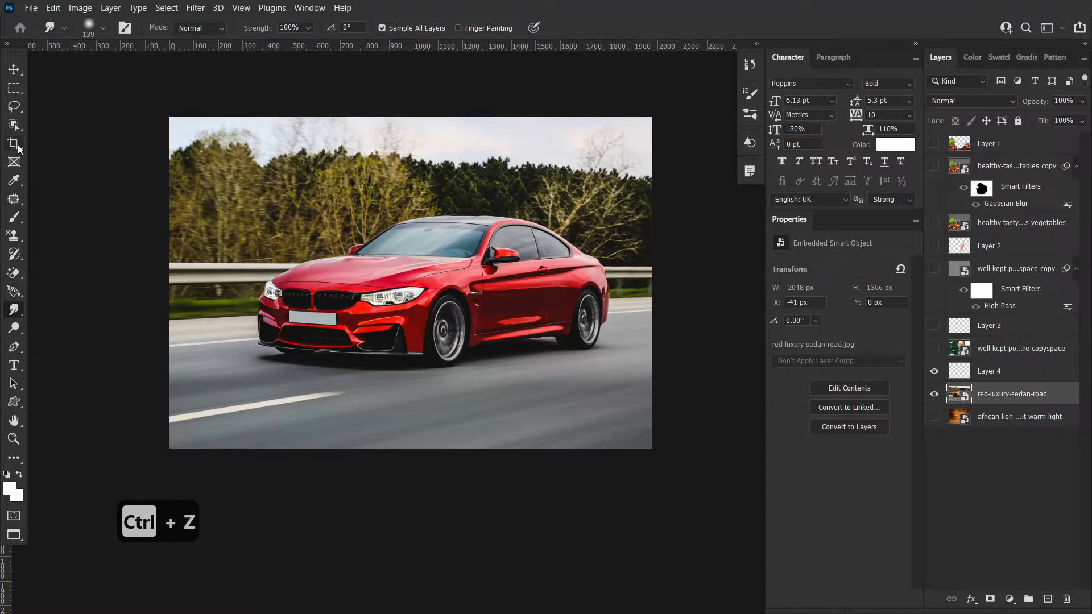
{"action": "left_click", "coordinate": [15, 124]}
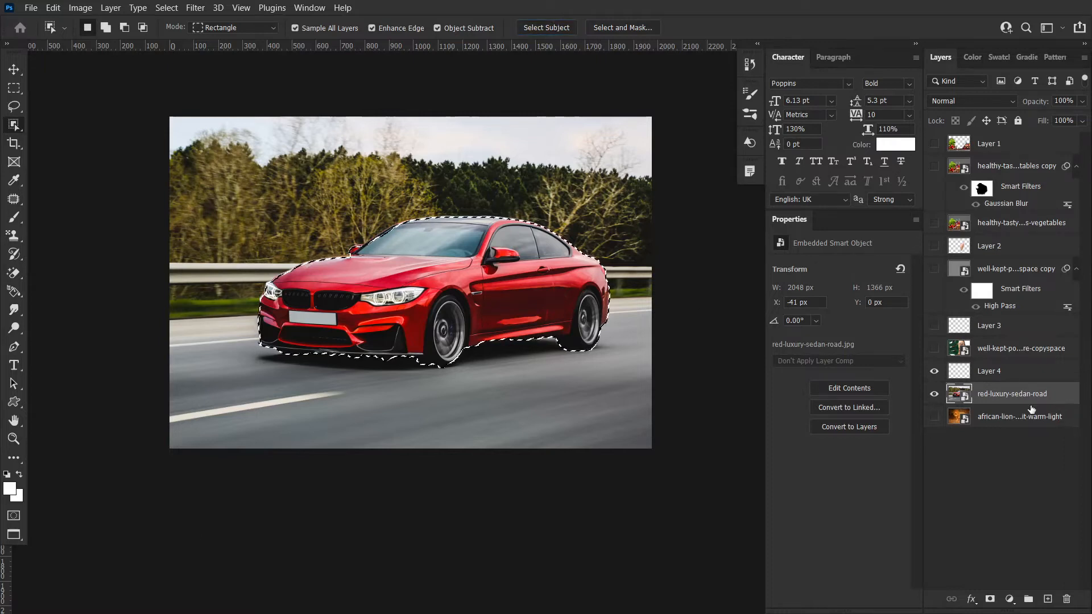
{"action": "key", "text": "ctrl+j"}
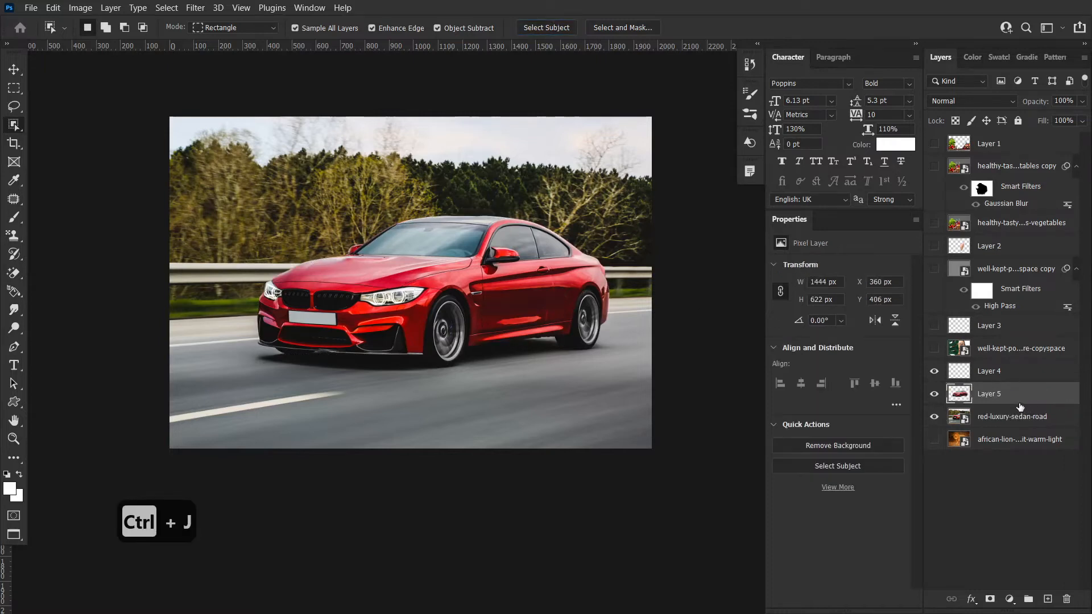
{"action": "key", "text": "ctrl+j"}
- Smudge the car's rear straight to the right on Layer 5 copy with a 646 px brush at 100% strength, and place that layer below Layer 5
{"action": "left_click", "coordinate": [994, 417]}
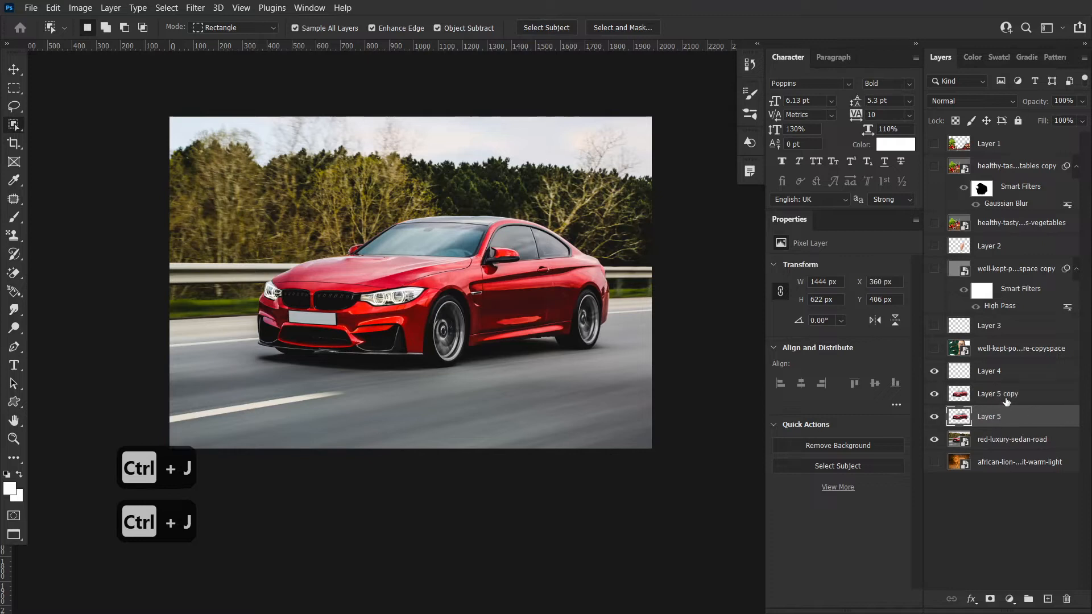
{"action": "left_click", "coordinate": [1006, 395]}
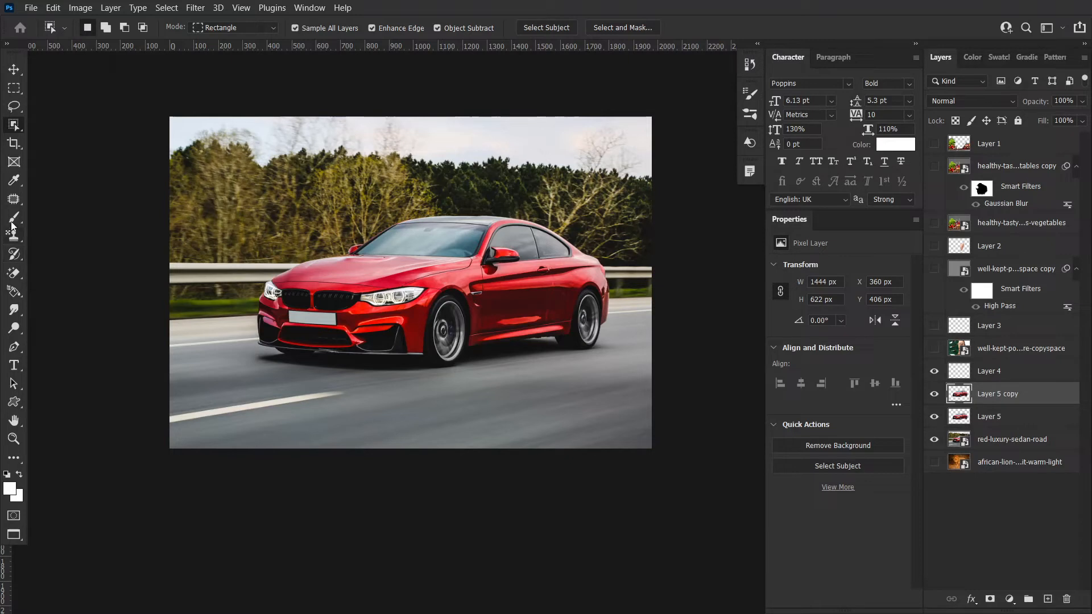
{"action": "left_click", "coordinate": [13, 312]}
{"action": "mouse_move", "coordinate": [546, 300]}
{"action": "left_mouse_down"}
{"action": "mouse_move", "coordinate": [584, 305]}
{"action": "mouse_move", "coordinate": [617, 251]}
{"action": "mouse_move", "coordinate": [687, 461]}
{"action": "mouse_move", "coordinate": [648, 464]}
{"action": "left_mouse_up"}
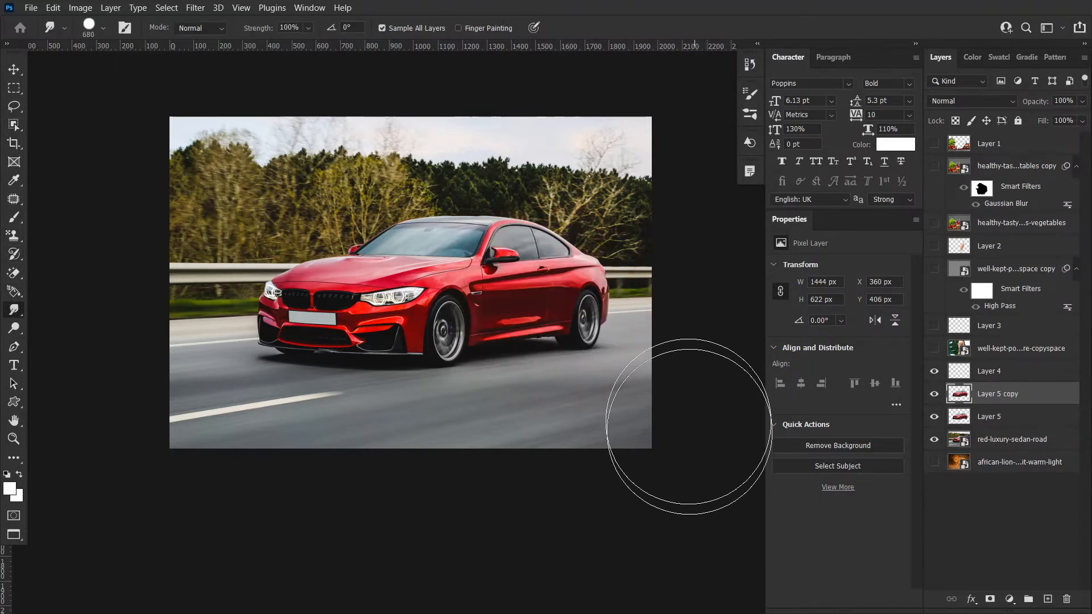
{"action": "mouse_move", "coordinate": [575, 282]}
{"action": "left_mouse_down"}
{"action": "mouse_move", "coordinate": [578, 272]}
{"action": "mouse_move", "coordinate": [748, 275]}
{"action": "left_mouse_up"}
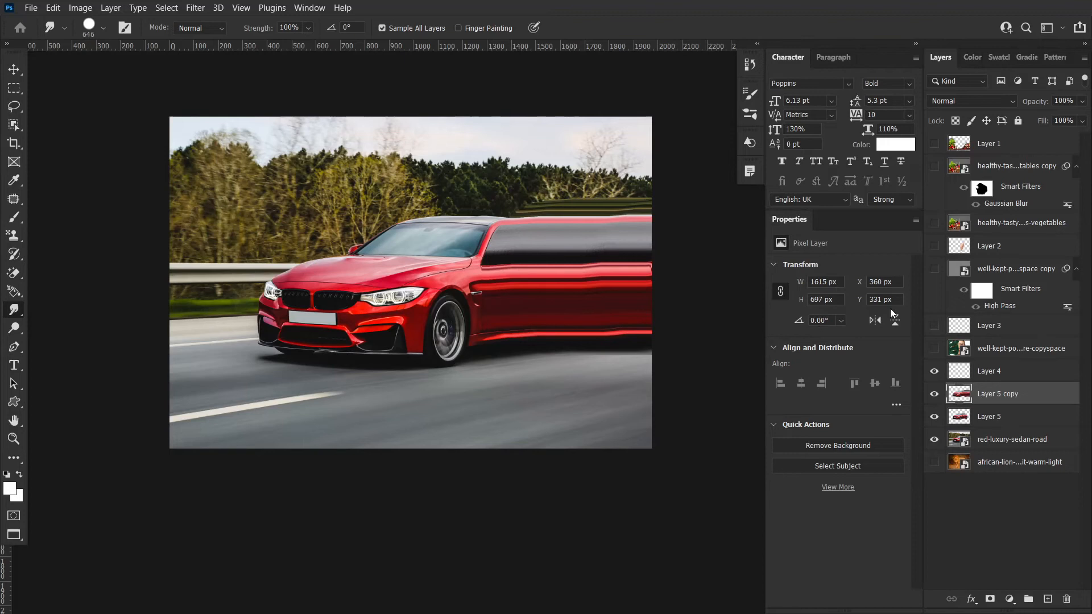
{"action": "left_click", "coordinate": [14, 70]}
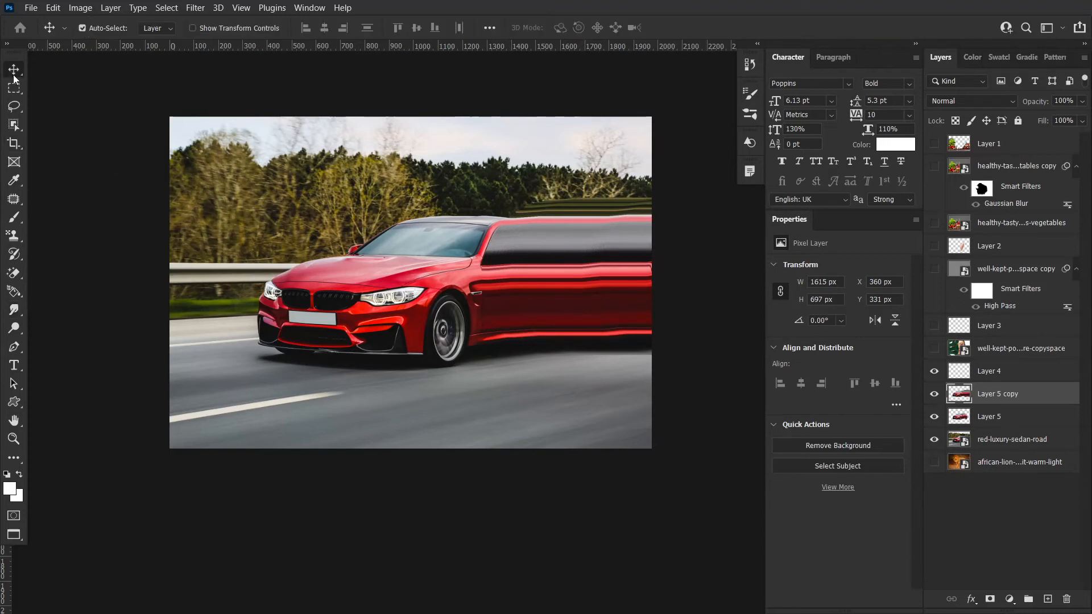
{"action": "left_click_drag", "start_coordinate": [1021, 404], "coordinate": [1019, 428]}
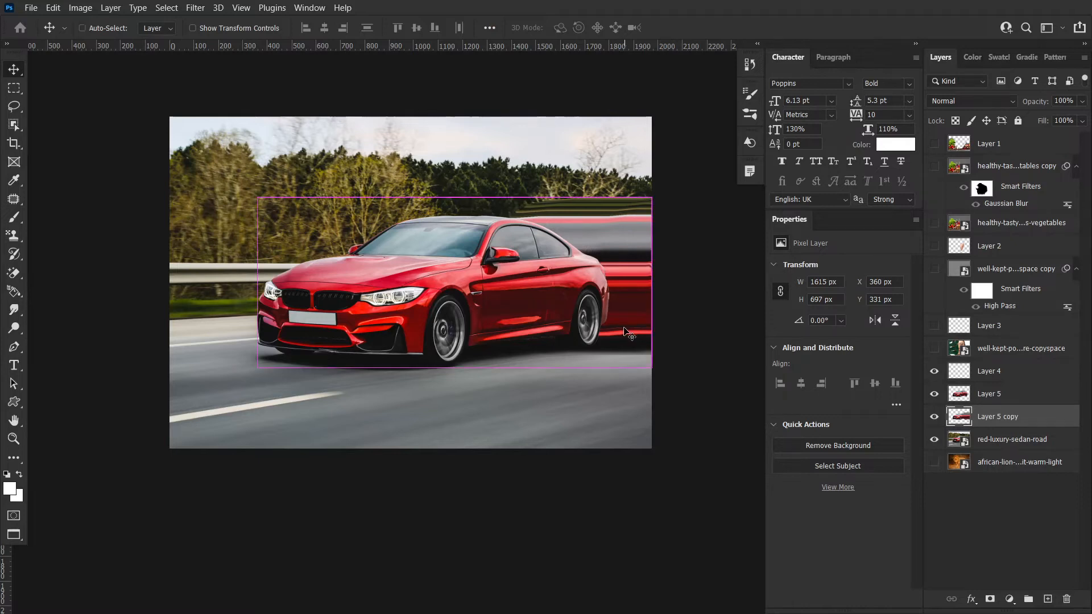
- Distort the smudged car layer with Free Transform, shifting its corners so the smear tapers in perspective behind the car
{"action": "key", "text": "ctrl+t"}
{"action": "left_click_drag", "start_coordinate": [653, 369], "coordinate": [651, 360]}
{"action": "left_click_drag", "start_coordinate": [651, 199], "coordinate": [652, 203]}
{"action": "left_click_drag", "start_coordinate": [255, 371], "coordinate": [236, 371]}
{"action": "left_click_drag", "start_coordinate": [652, 360], "coordinate": [664, 350]}
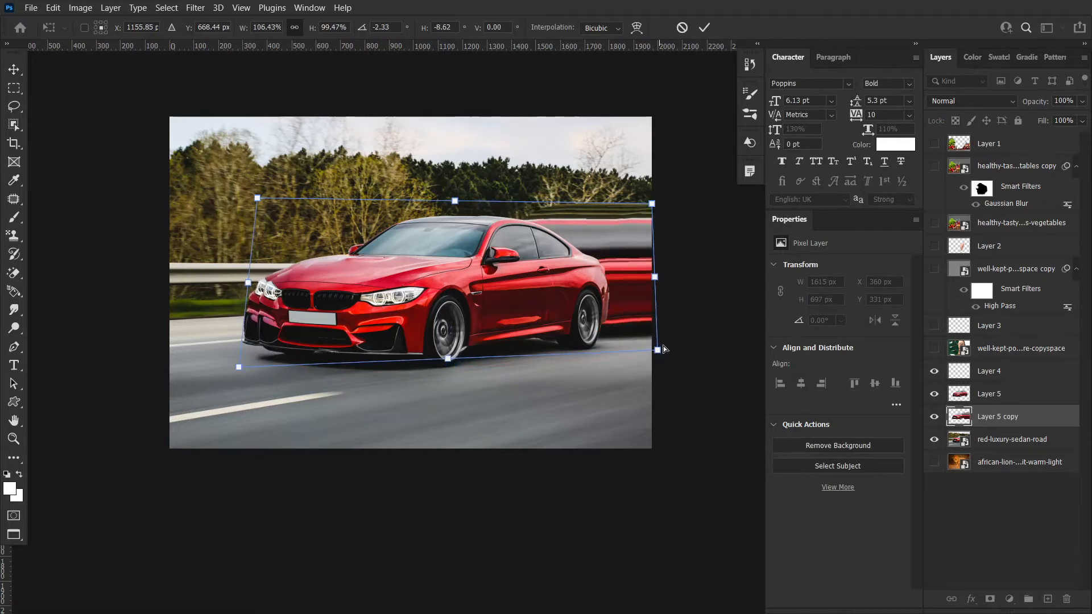
{"action": "left_click_drag", "start_coordinate": [652, 203], "coordinate": [651, 198]}
{"action": "left_click_drag", "start_coordinate": [258, 203], "coordinate": [263, 208]}
{"action": "left_click_drag", "start_coordinate": [244, 370], "coordinate": [254, 371]}
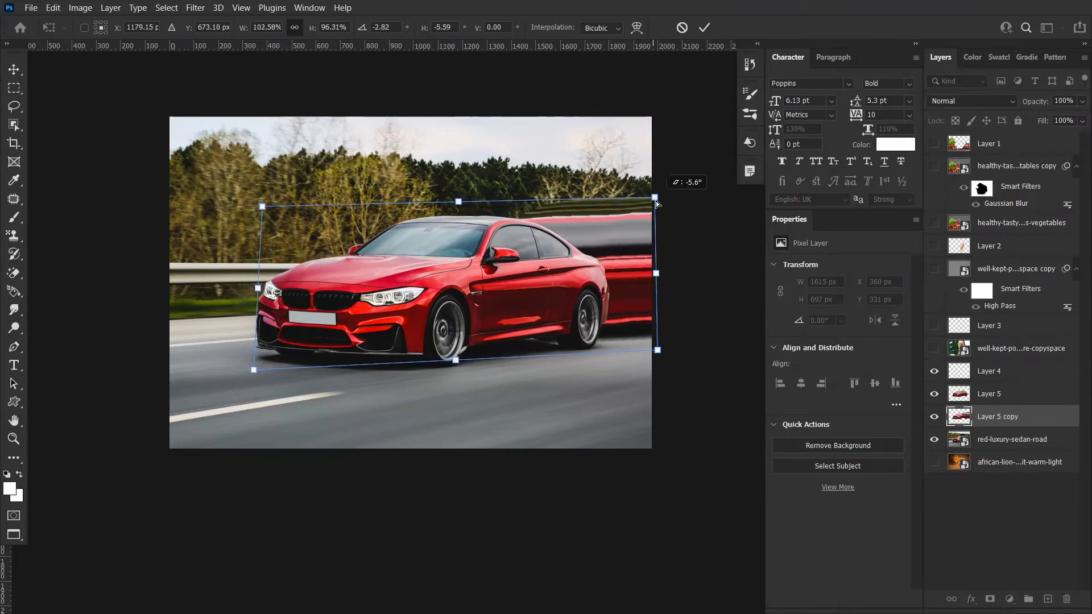
{"action": "left_click_drag", "start_coordinate": [657, 350], "coordinate": [667, 366]}
{"action": "key", "text": "Return"}
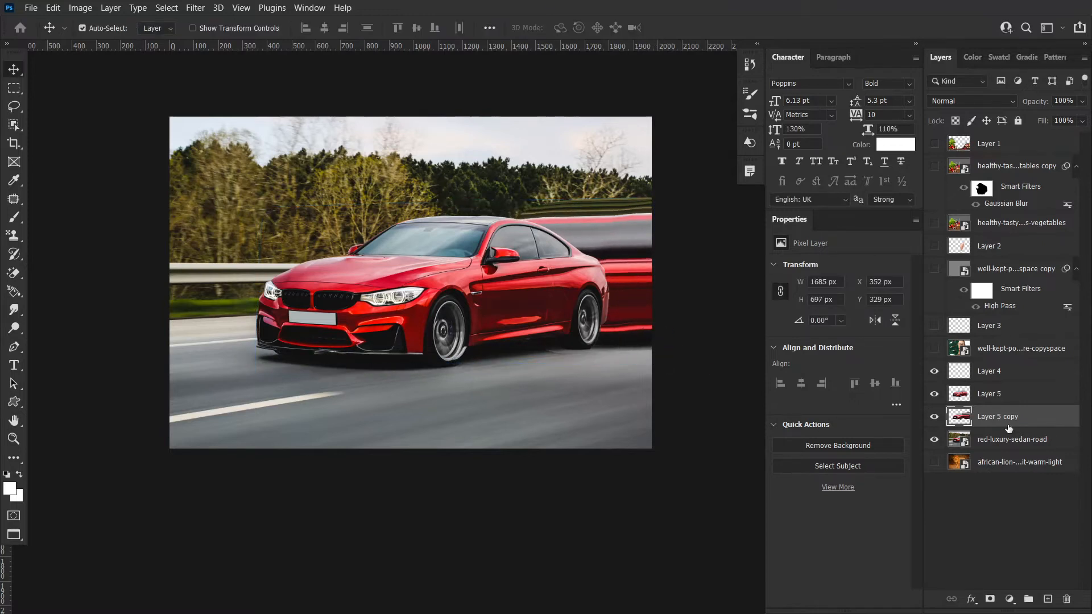
- Add a layer mask to Layer 5 and paint the car's rear with a 230 px black brush at 54% opacity to blend it into the smear
{"action": "left_click", "coordinate": [1028, 401]}
{"action": "left_click", "coordinate": [989, 598]}
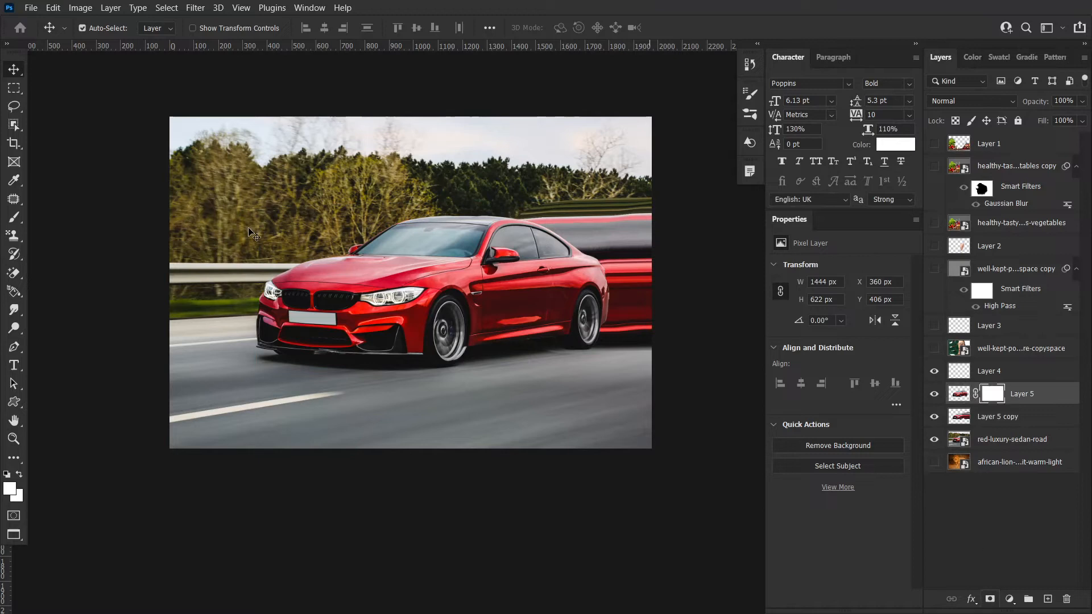
{"action": "key", "text": "d"}
{"action": "key", "text": "b"}
{"action": "key", "text": "x"}
{"action": "left_click_drag", "start_coordinate": [535, 239], "coordinate": [537, 304]}
{"action": "left_click", "coordinate": [562, 238]}
{"action": "key", "text": "ctrl+z"}
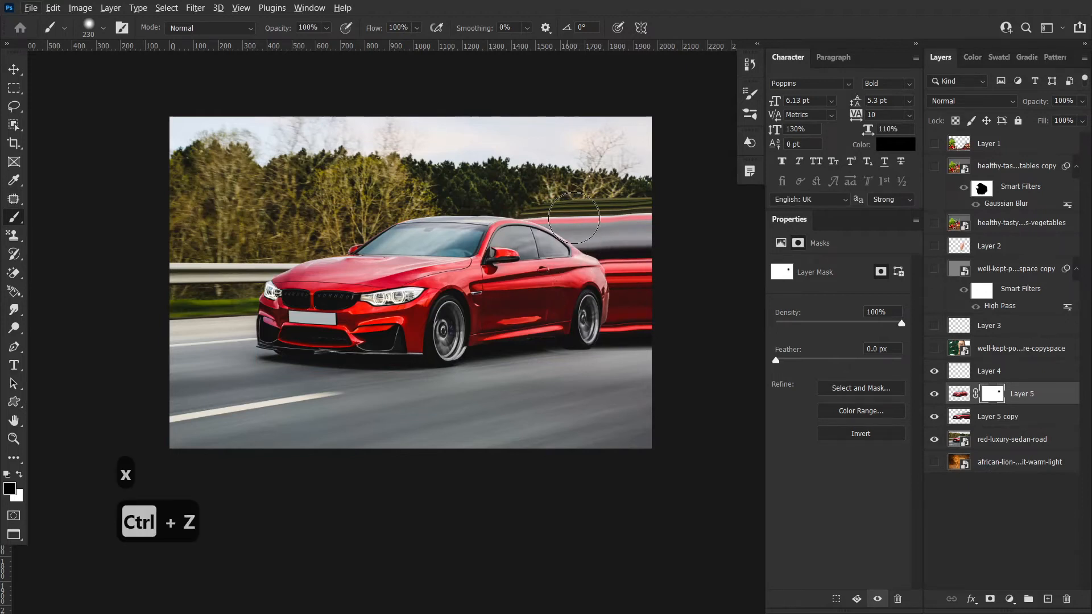
{"action": "left_click_drag", "start_coordinate": [281, 29], "coordinate": [253, 31]}
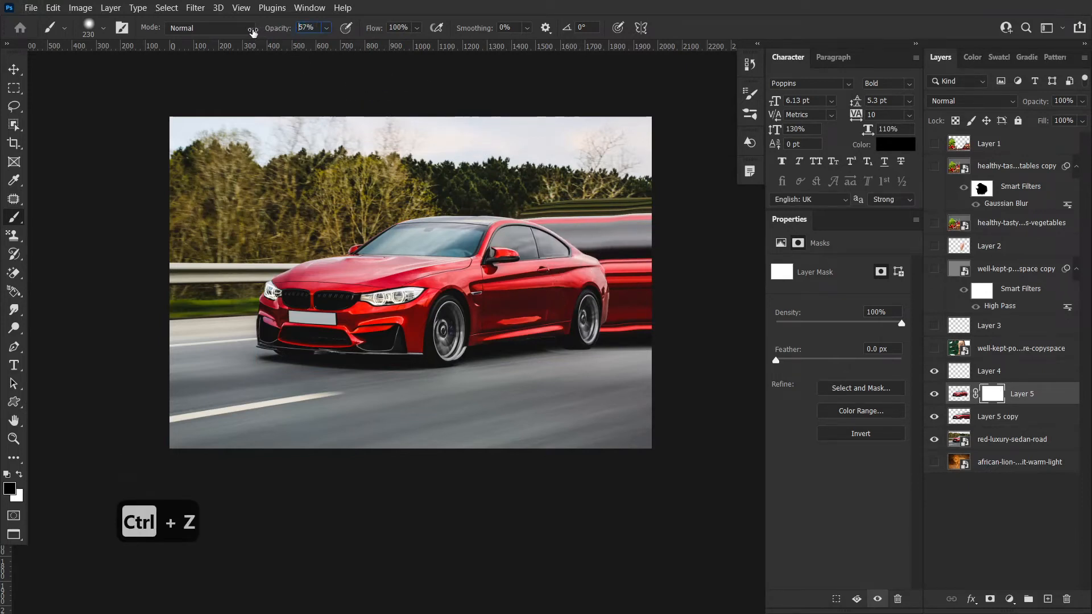
{"action": "mouse_move", "coordinate": [569, 245]}
{"action": "left_mouse_down"}
{"action": "mouse_move", "coordinate": [603, 266]}
{"action": "mouse_move", "coordinate": [614, 301]}
{"action": "mouse_move", "coordinate": [590, 245]}
{"action": "left_mouse_up"}
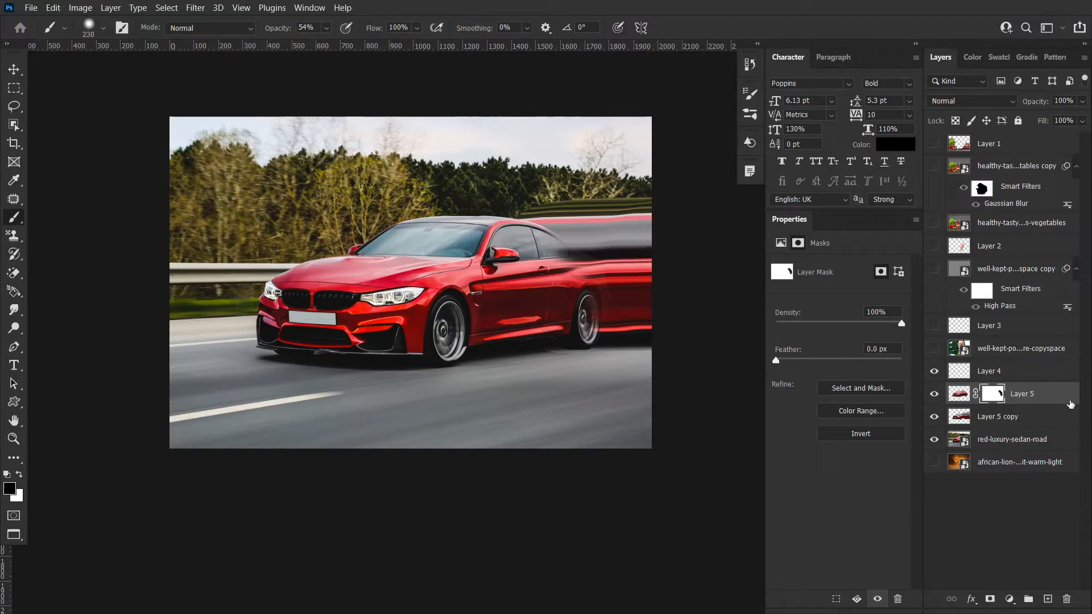
- Add a layer mask to Layer 5 copy and paint out the smeared background above the car with a 163 px black brush at 100% opacity
{"action": "left_click", "coordinate": [992, 419]}
{"action": "key", "text": "x"}
{"action": "left_click_drag", "start_coordinate": [512, 187], "coordinate": [642, 201]}
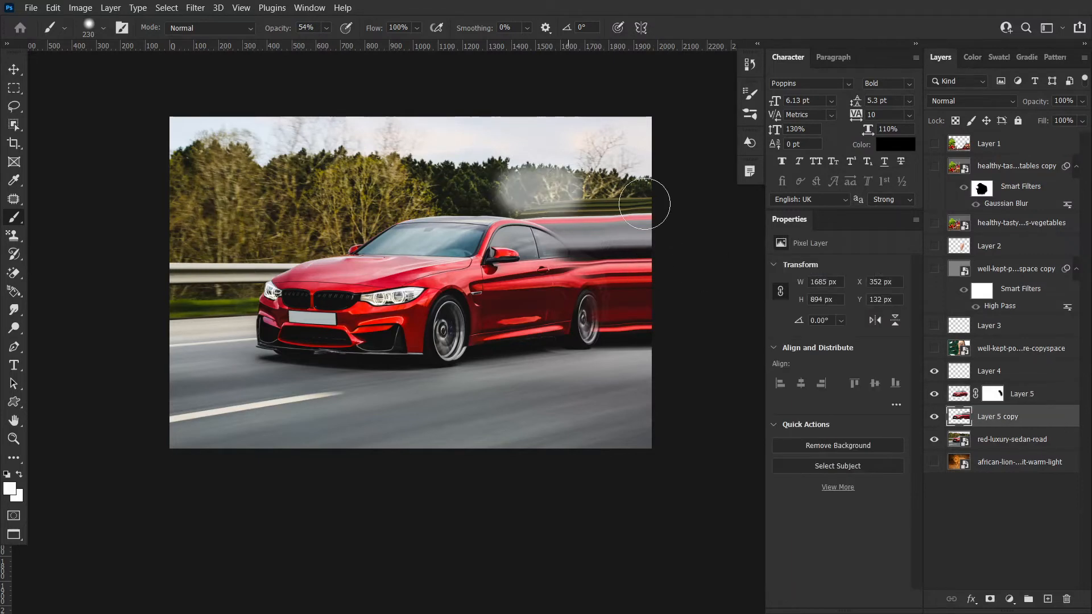
{"action": "key", "text": "ctrl+z"}
{"action": "left_click", "coordinate": [991, 598]}
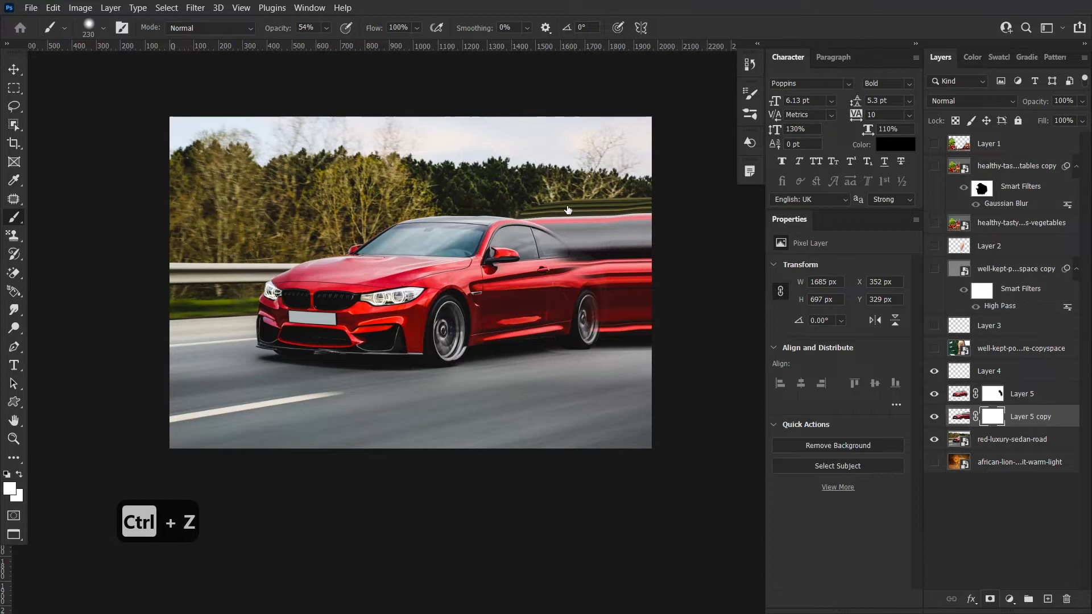
{"action": "key", "text": "x"}
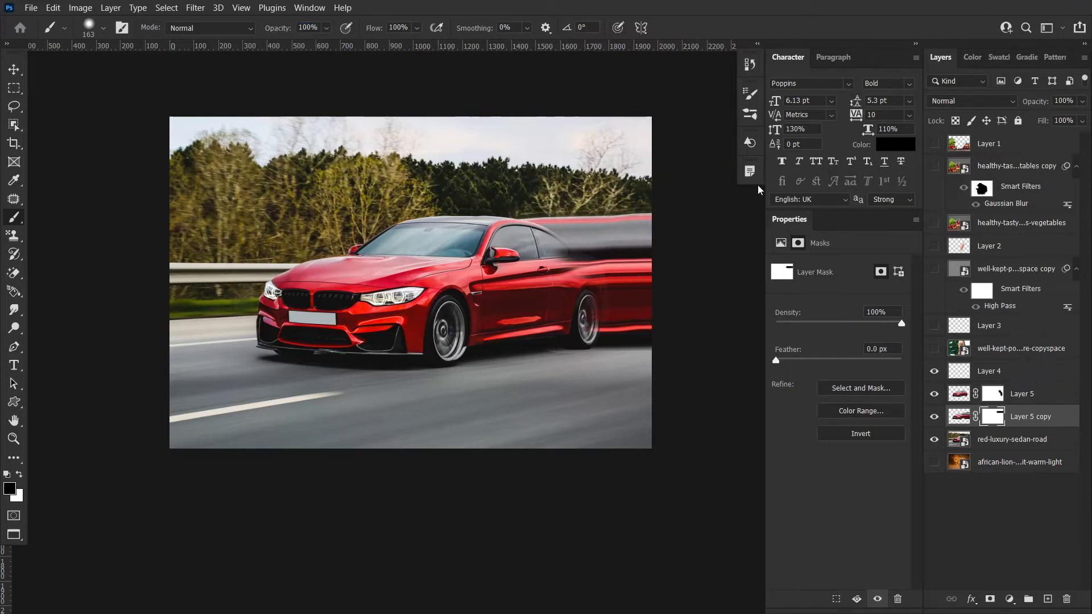
{"action": "left_click", "coordinate": [11, 70]}
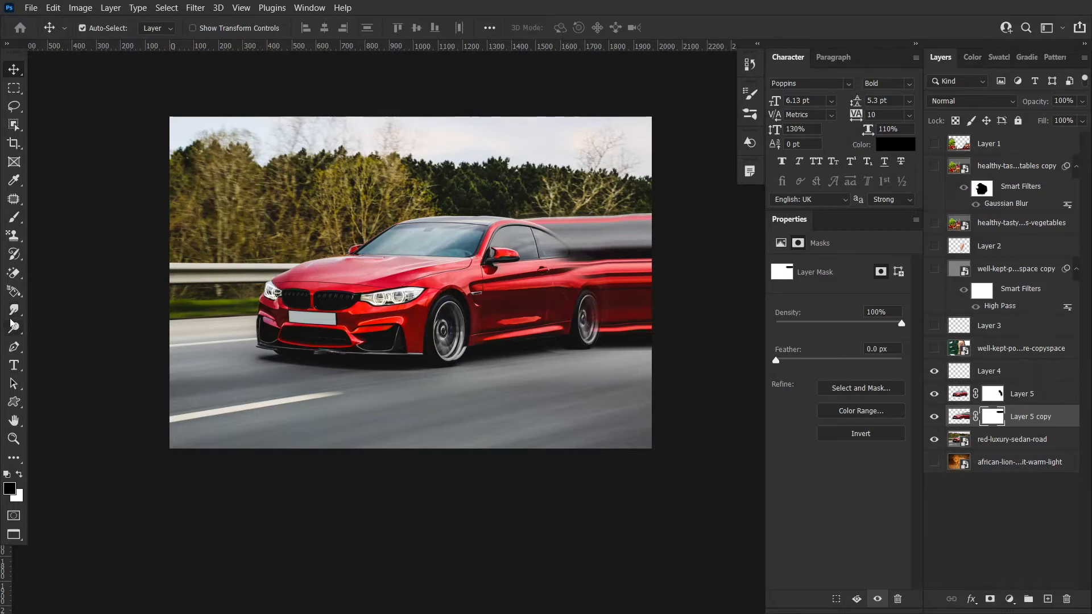
{"action": "left_click", "coordinate": [14, 311]}
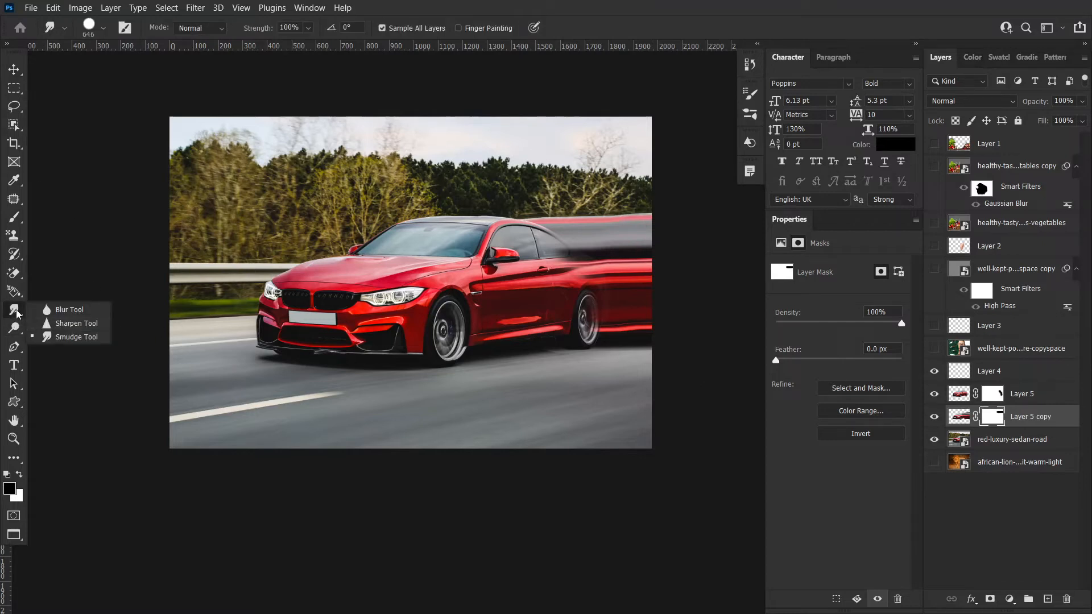
{"action": "left_click", "coordinate": [18, 312]}
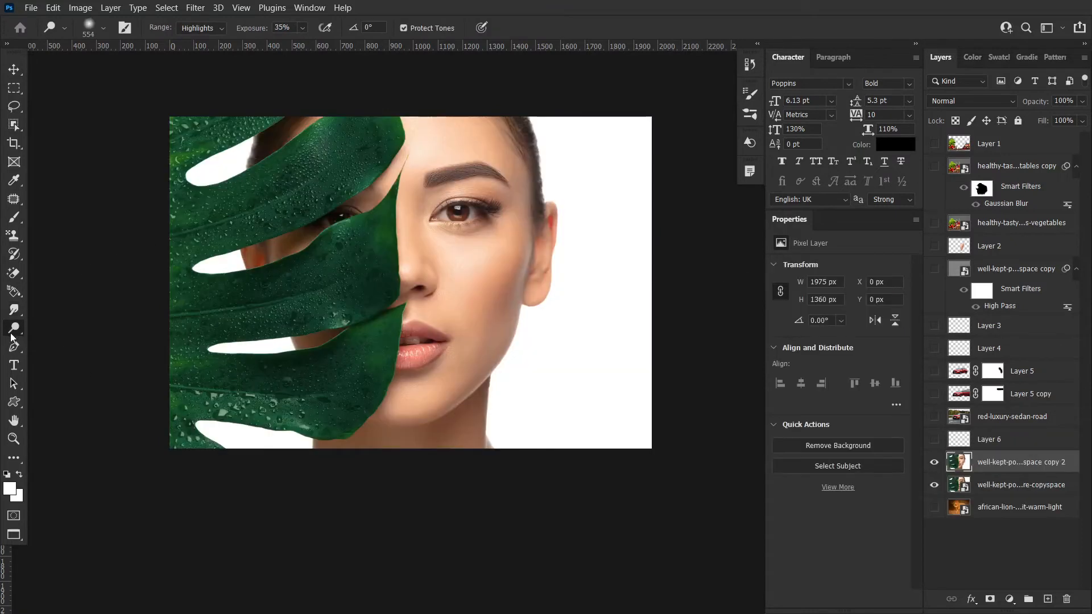
- Lighten the woman's cheek on the portrait's copy 2 layer with the Dodge Tool, using the Highlights range, 35% exposure and a 367 px brush
{"action": "left_click", "coordinate": [13, 329]}
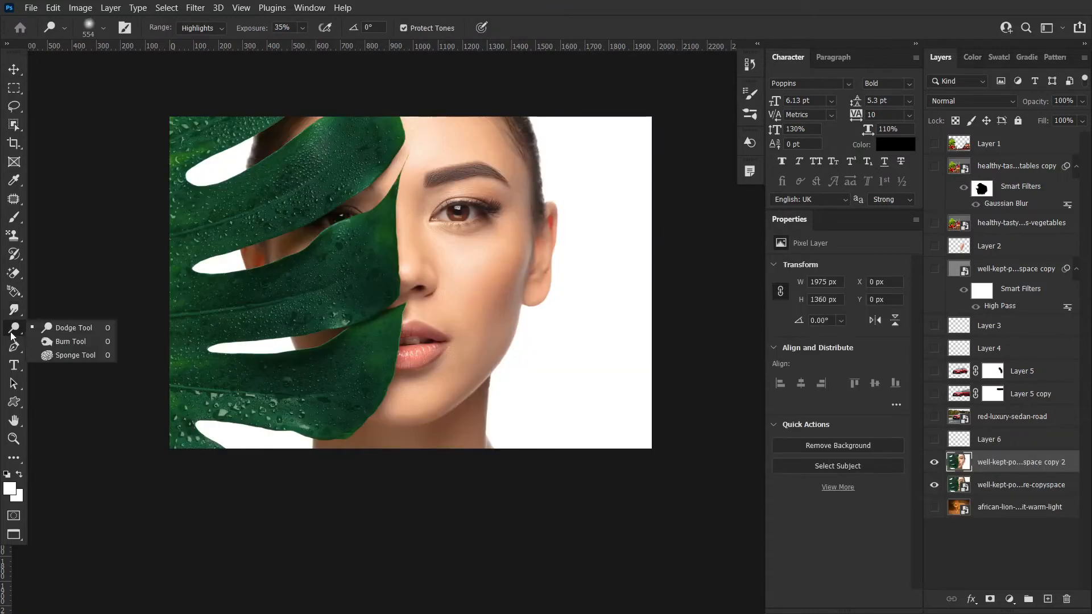
{"action": "left_click", "coordinate": [66, 328]}
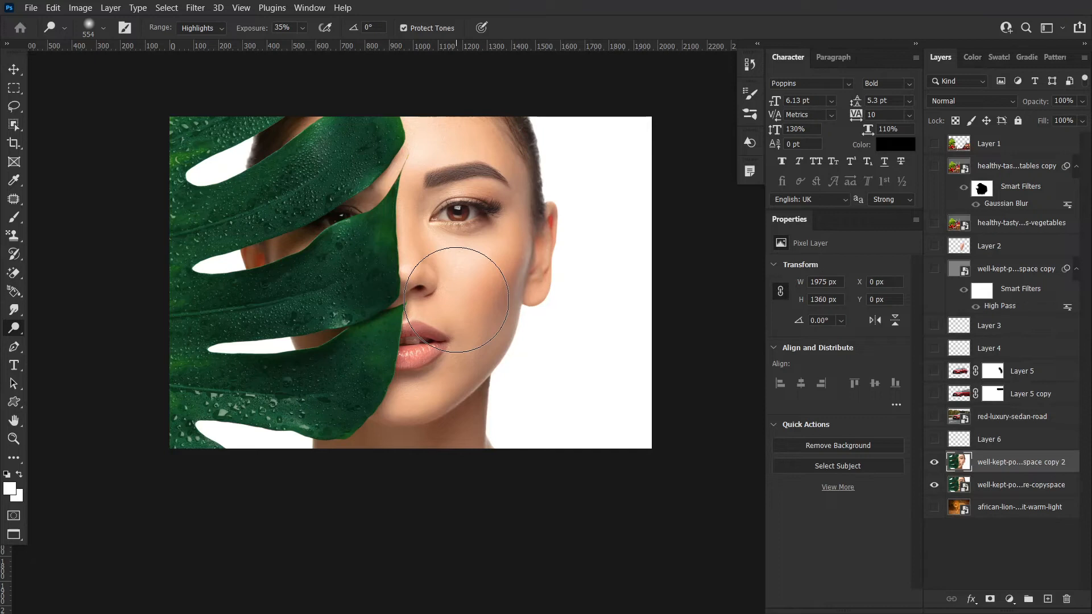
{"action": "left_click_drag", "start_coordinate": [460, 291], "coordinate": [427, 296]}
{"action": "left_click_drag", "start_coordinate": [499, 288], "coordinate": [486, 278]}
{"action": "right_click", "coordinate": [20, 330]}
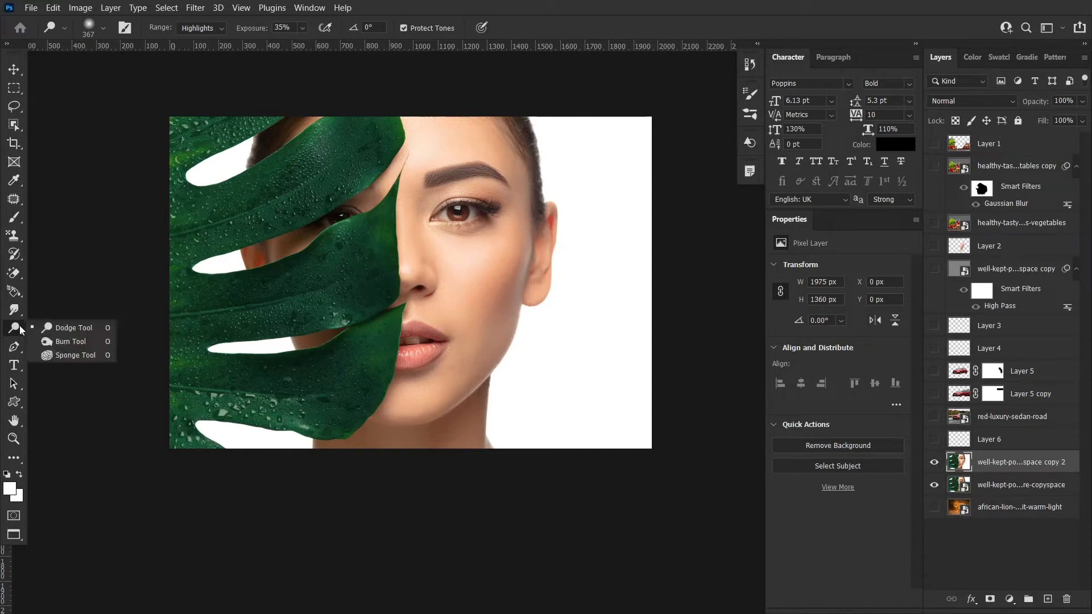
{"action": "left_click", "coordinate": [57, 342]}
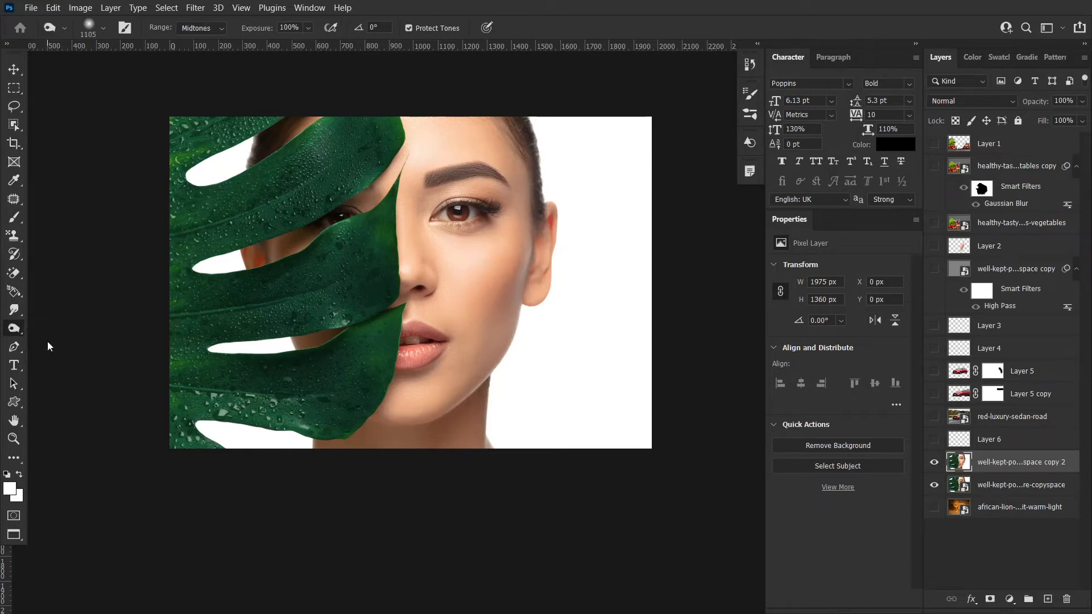
{"action": "right_click", "coordinate": [16, 336]}
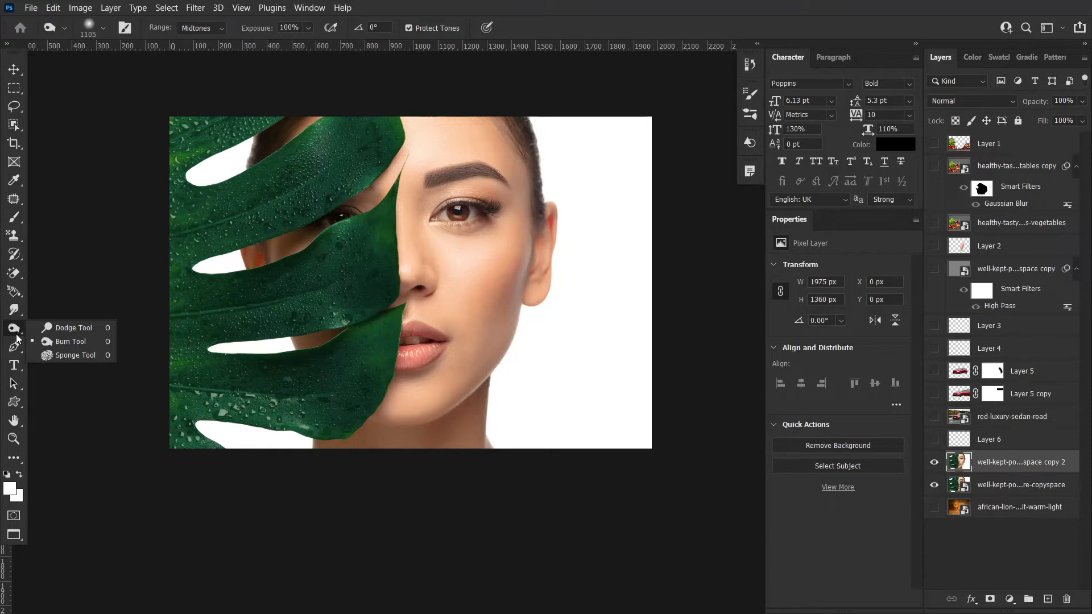
- Dodge the cheek heavily in the Highlights range at 35% exposure with a 217 px brush, and undo the last strokes
{"action": "key", "text": "ctrl+space"}
{"action": "left_click", "coordinate": [517, 256]}
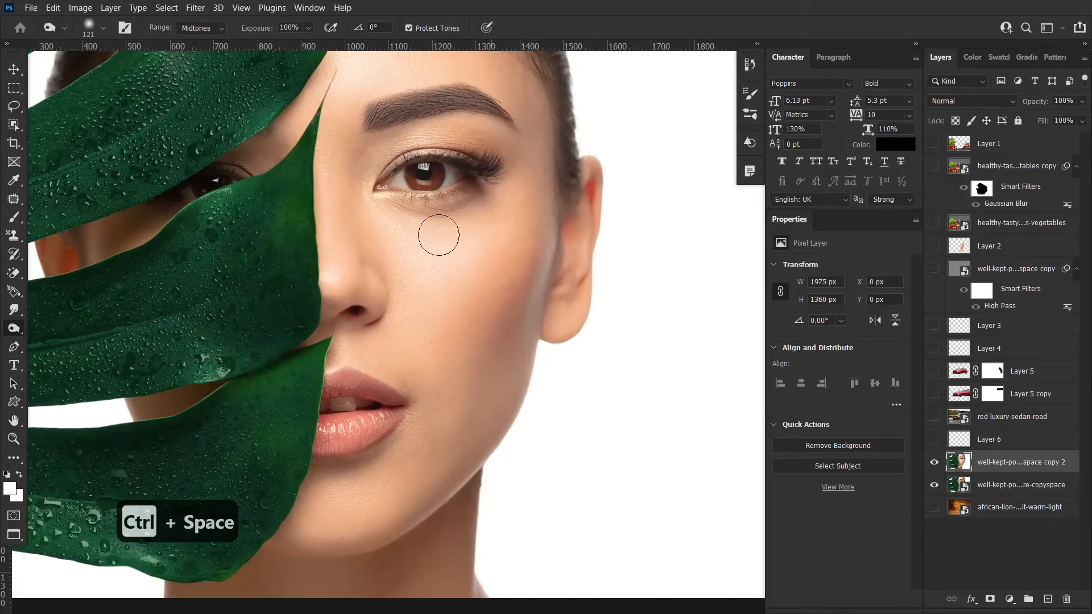
{"action": "right_click", "coordinate": [14, 330]}
{"action": "left_click", "coordinate": [68, 324]}
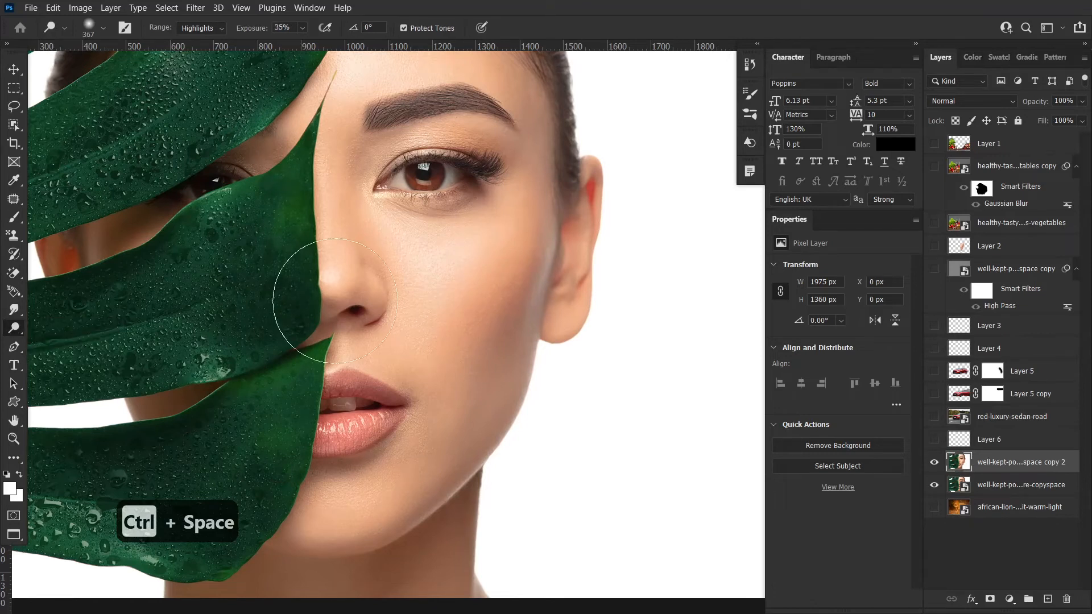
{"action": "mouse_move", "coordinate": [492, 299]}
{"action": "left_mouse_down"}
{"action": "mouse_move", "coordinate": [469, 299]}
{"action": "mouse_move", "coordinate": [487, 288]}
{"action": "mouse_move", "coordinate": [439, 269]}
{"action": "mouse_move", "coordinate": [480, 278]}
{"action": "mouse_move", "coordinate": [441, 288]}
{"action": "mouse_move", "coordinate": [460, 323]}
{"action": "left_mouse_up"}
{"action": "key", "text": "ctrl+space"}
{"action": "left_click", "coordinate": [499, 299]}
{"action": "right_click", "coordinate": [492, 307]}
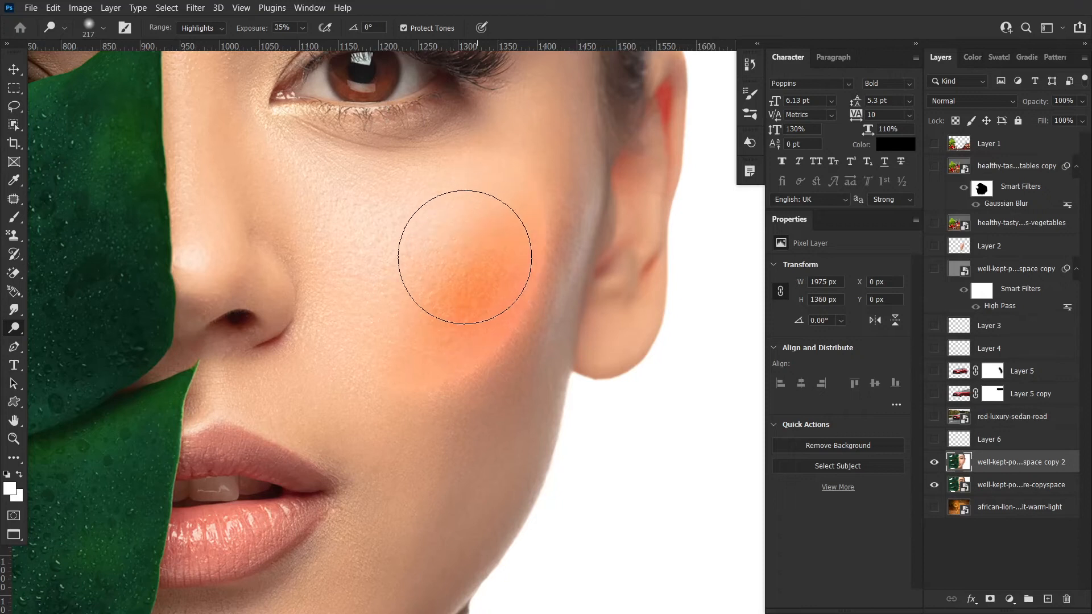
{"action": "key", "text": "ctrl+z"}
{"action": "key", "text": "ctrl+z"}
{"action": "key", "text": "ctrl+z"}
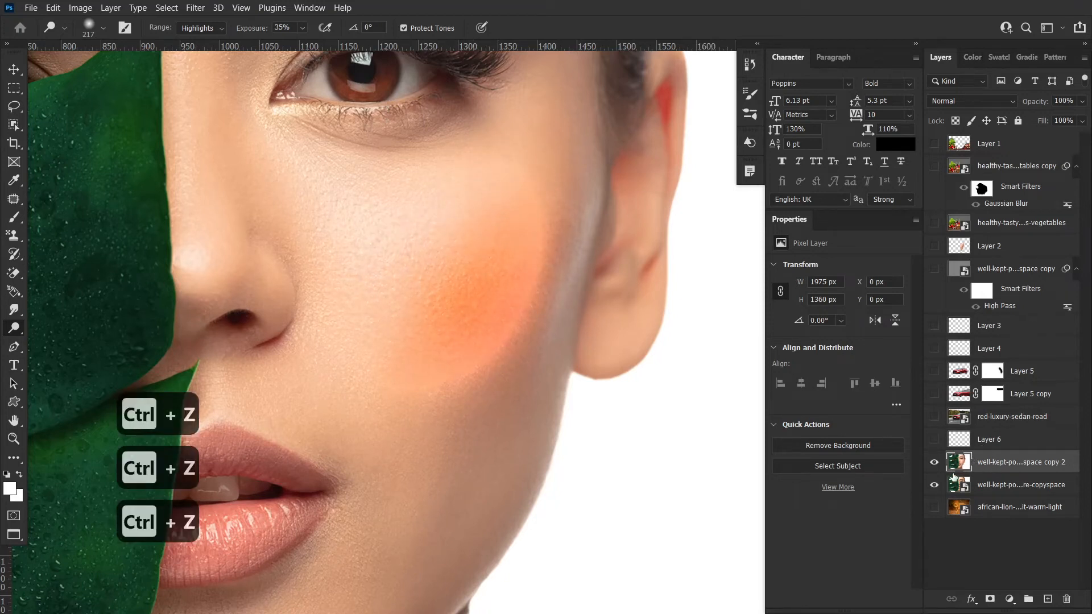
- With the dodged copy hidden, duplicate the original portrait layer and rasterize the new copy for the Burn Tool
{"action": "left_click", "coordinate": [995, 485]}
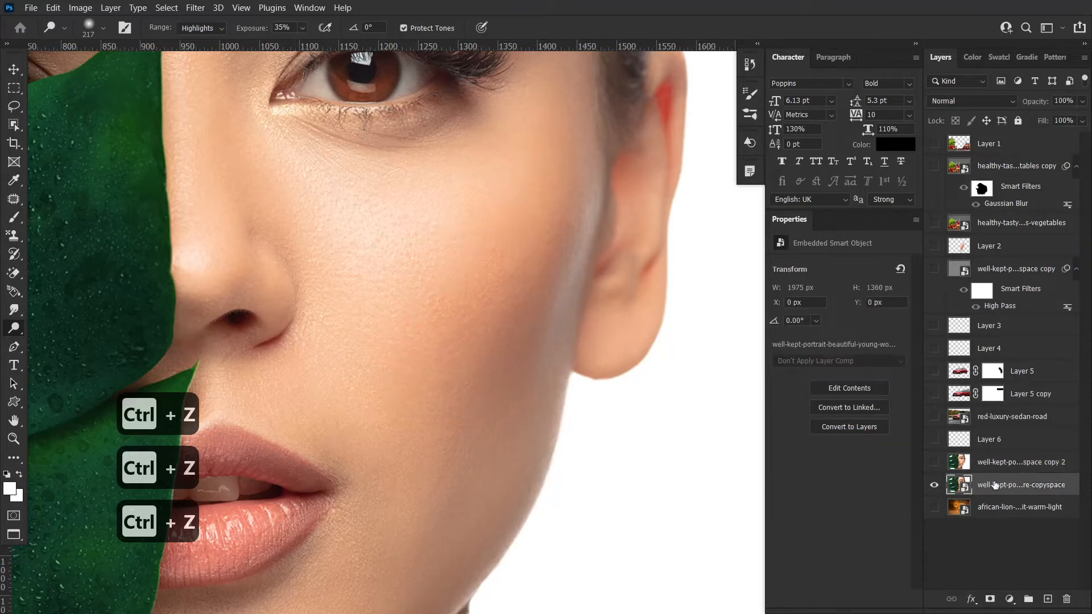
{"action": "key", "text": "ctrl+j"}
{"action": "right_click", "coordinate": [14, 328]}
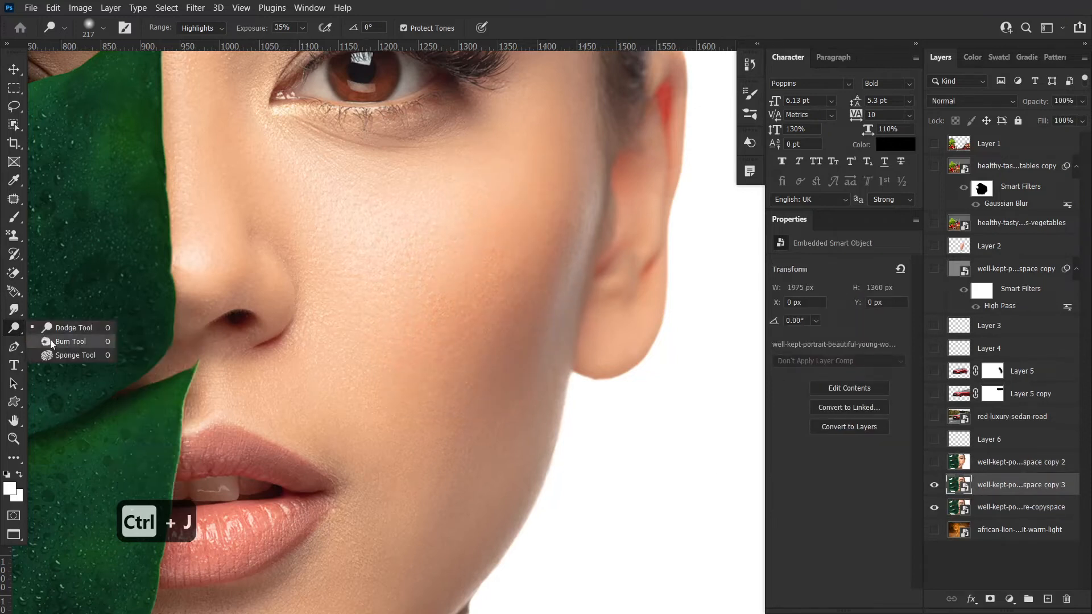
{"action": "left_click", "coordinate": [51, 342]}
{"action": "left_click", "coordinate": [493, 298]}
{"action": "key", "text": "Escape"}
- Try burning the cheek in the Midtones range at 100% exposure with a 156 px brush, and undo all the burn strokes
{"action": "left_click_drag", "start_coordinate": [492, 297], "coordinate": [485, 311]}
{"action": "mouse_move", "coordinate": [490, 274]}
{"action": "left_mouse_down"}
{"action": "mouse_move", "coordinate": [439, 287]}
{"action": "mouse_move", "coordinate": [437, 318]}
{"action": "mouse_move", "coordinate": [459, 300]}
{"action": "left_mouse_up"}
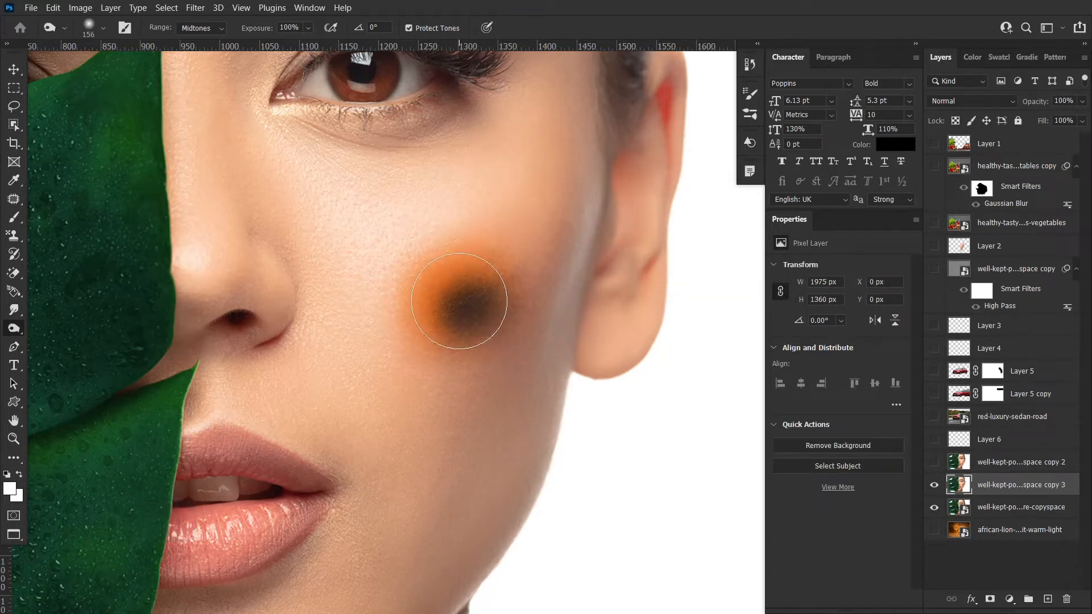
{"action": "key", "text": "ctrl+z"}
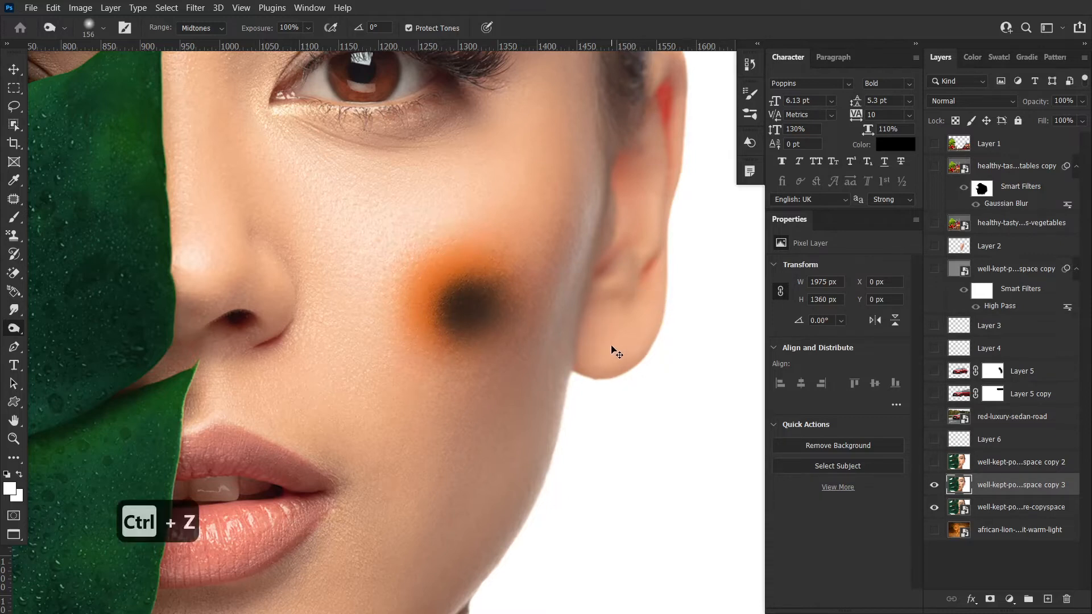
{"action": "key", "text": "ctrl+z"}
{"action": "key", "text": "ctrl+z"}
{"action": "key", "text": "ctrl+z"}
{"action": "key", "text": "ctrl+z"}
{"action": "key", "text": "ctrl+z"}
{"action": "key", "text": "ctrl+z"}
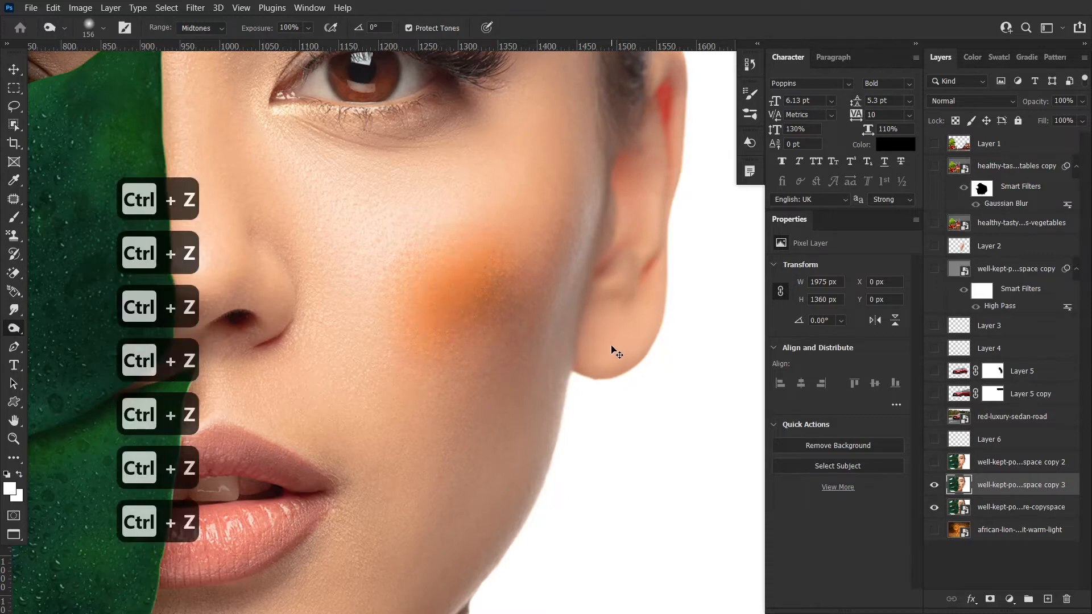
{"action": "key", "text": "ctrl+z"}
{"action": "key", "text": "ctrl+z"}
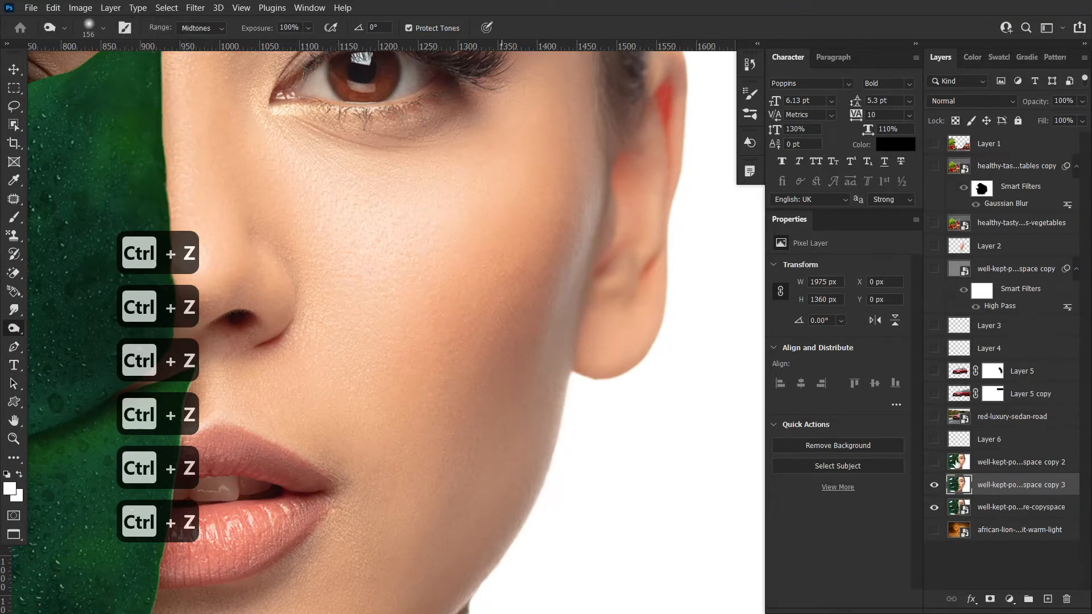
- Switch from the Burn Tool to the Dodge Tool and set its range to Shadows
{"action": "right_click", "coordinate": [21, 330]}
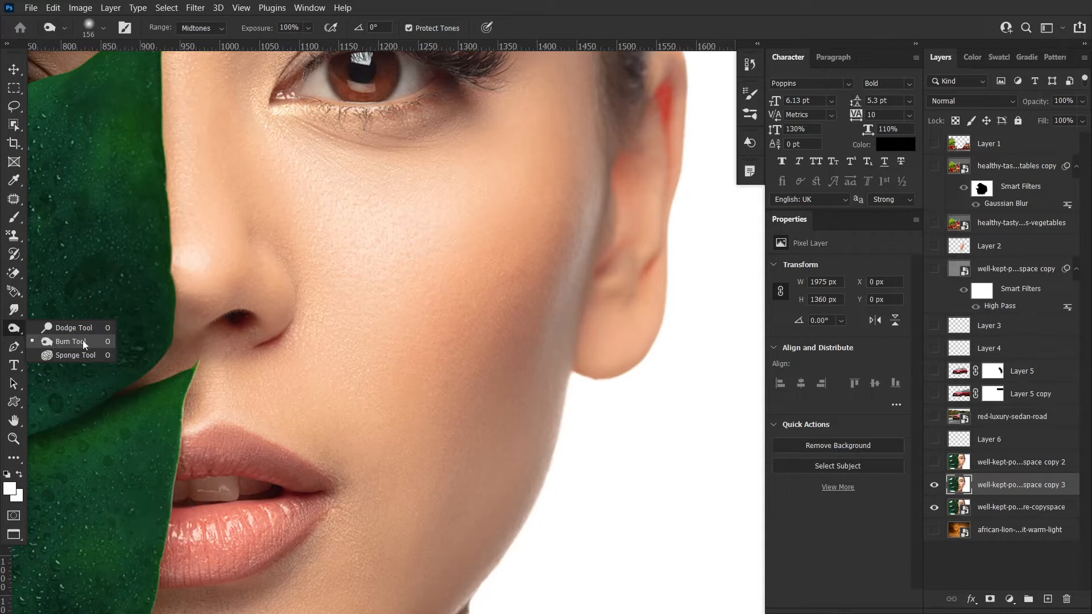
{"action": "left_click", "coordinate": [70, 329]}
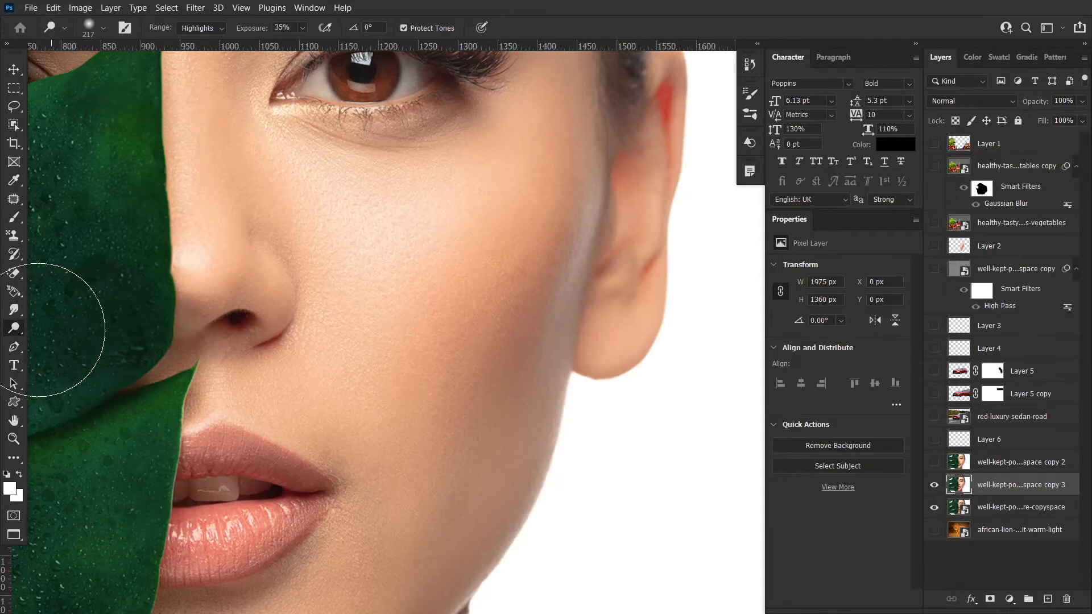
{"action": "right_click", "coordinate": [21, 329]}
{"action": "left_click", "coordinate": [52, 332]}
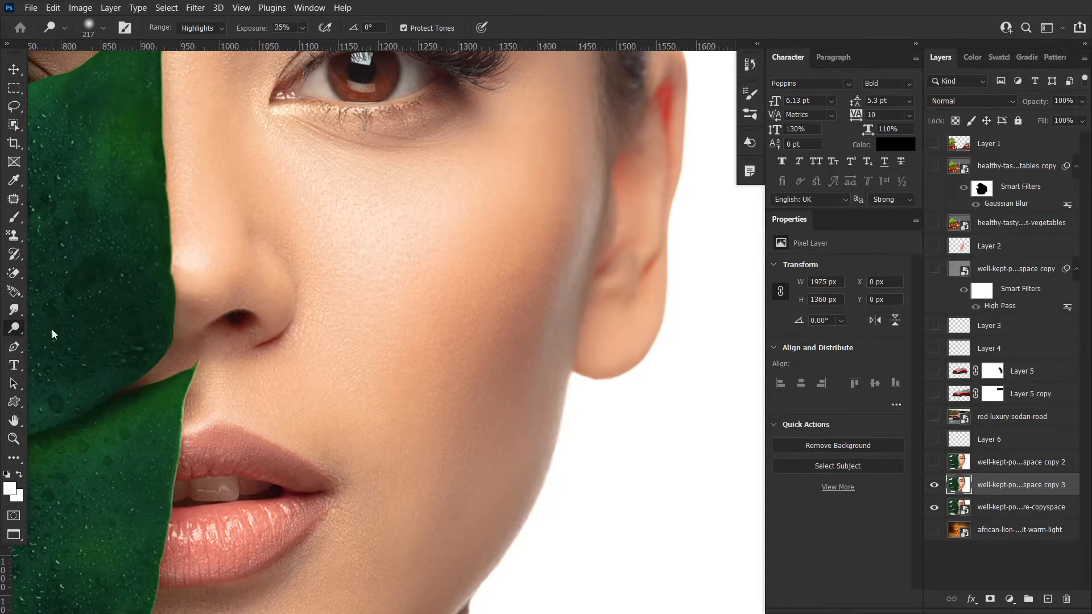
{"action": "left_click", "coordinate": [181, 28]}
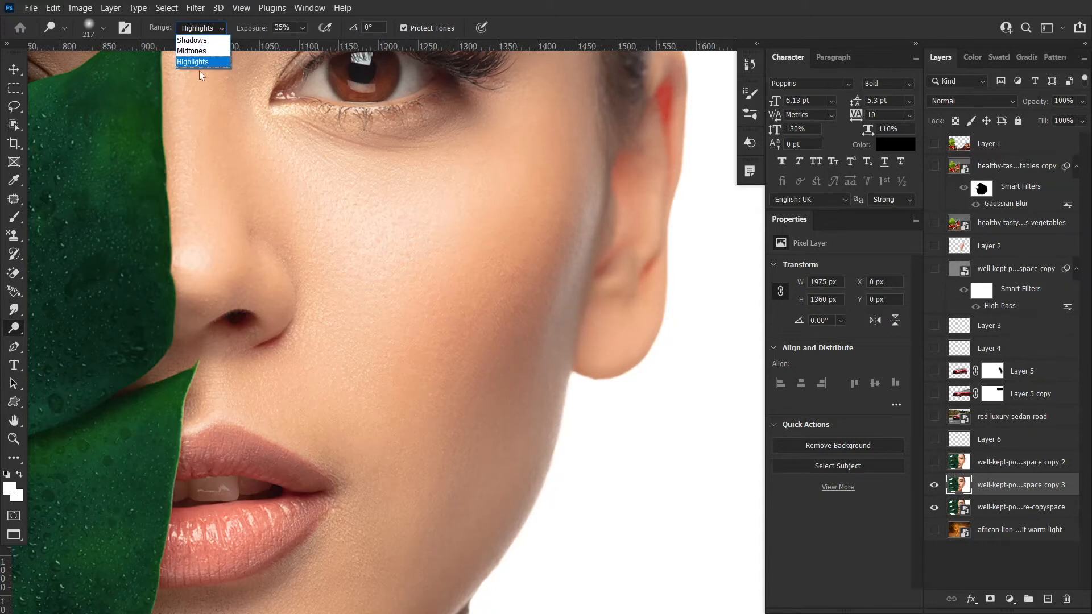
{"action": "left_click", "coordinate": [197, 40]}
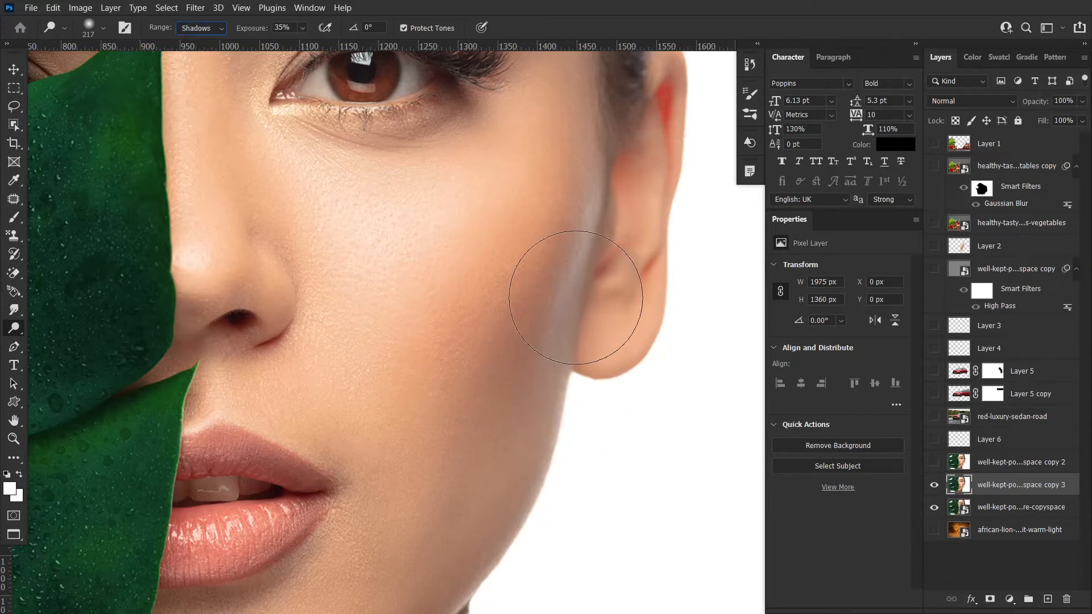
{"action": "left_click", "coordinate": [216, 30]}
{"action": "left_click", "coordinate": [214, 41]}
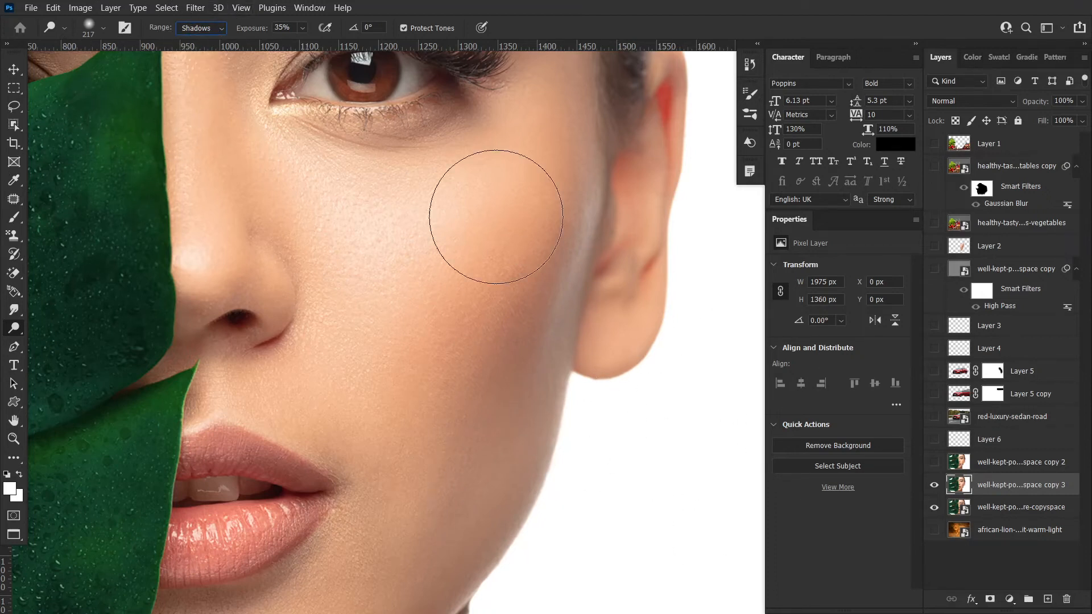
{"action": "left_click", "coordinate": [208, 43]}
{"action": "right_click", "coordinate": [14, 334]}
{"action": "left_click", "coordinate": [47, 330]}
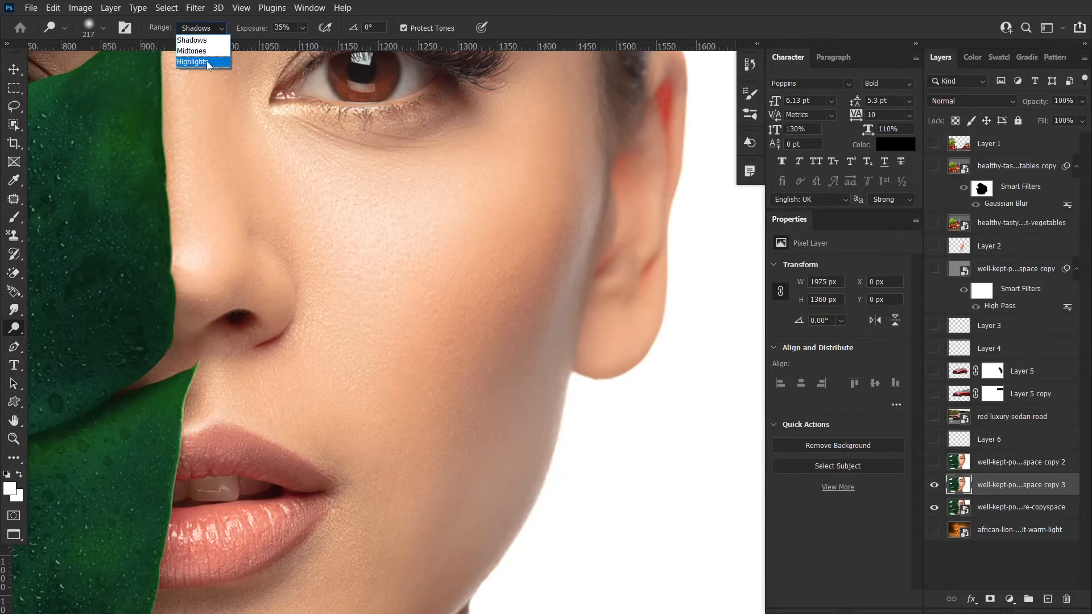
- Try dodging the cheek in the Highlights range at 100% exposure with a 231 px brush, undo the stroke and lower the exposure to 19%
{"action": "left_click", "coordinate": [213, 61]}
{"action": "mouse_move", "coordinate": [541, 268]}
{"action": "left_mouse_down"}
{"action": "mouse_move", "coordinate": [516, 297]}
{"action": "mouse_move", "coordinate": [520, 269]}
{"action": "mouse_move", "coordinate": [494, 340]}
{"action": "left_mouse_up"}
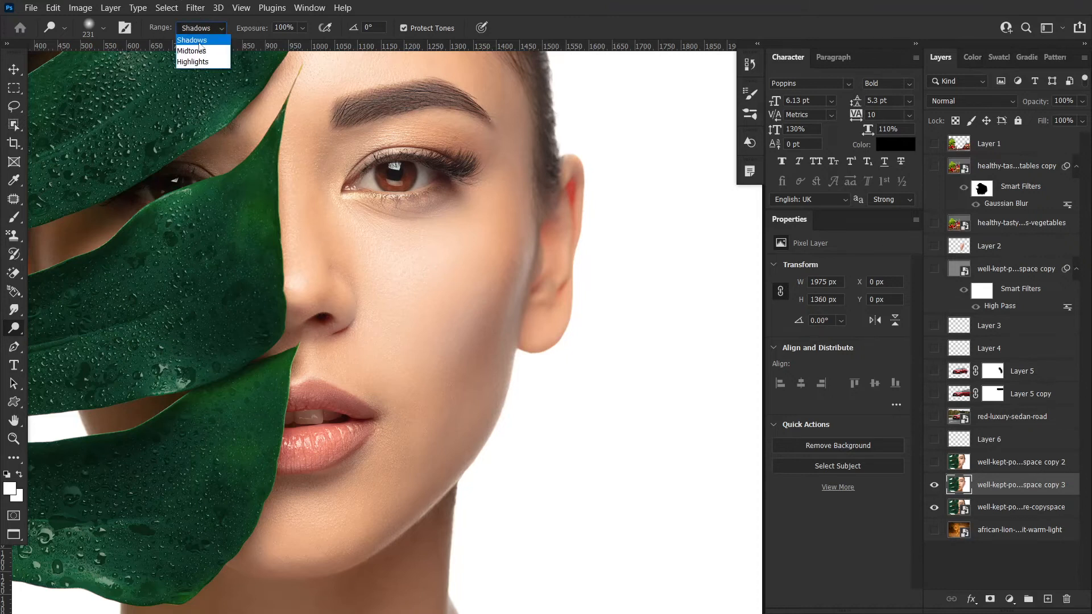
{"action": "left_click", "coordinate": [199, 59]}
{"action": "left_click_drag", "start_coordinate": [467, 279], "coordinate": [427, 273]}
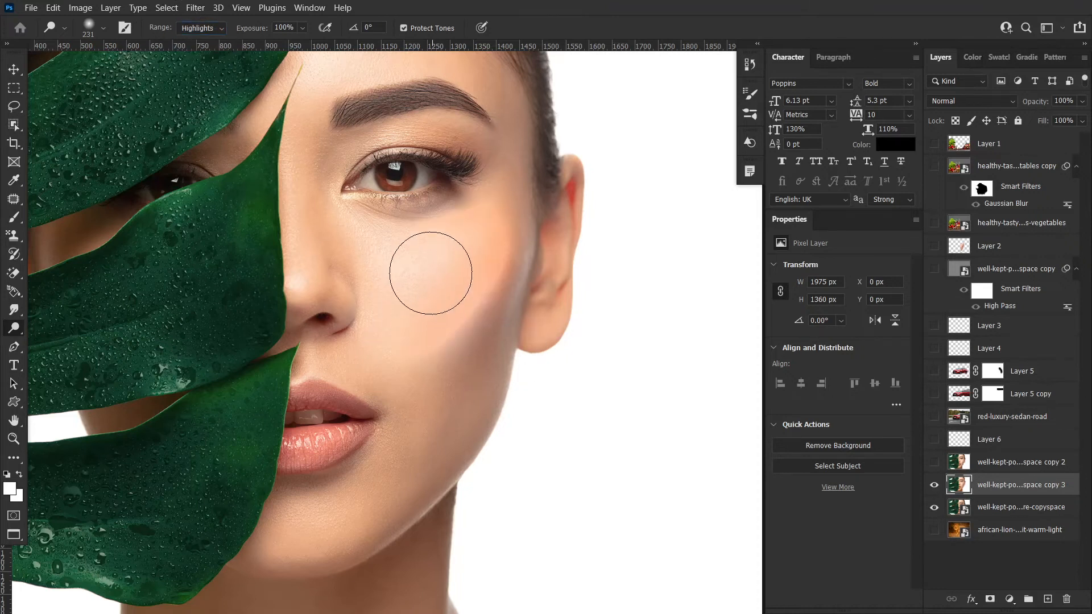
{"action": "key", "text": "ctrl+z"}
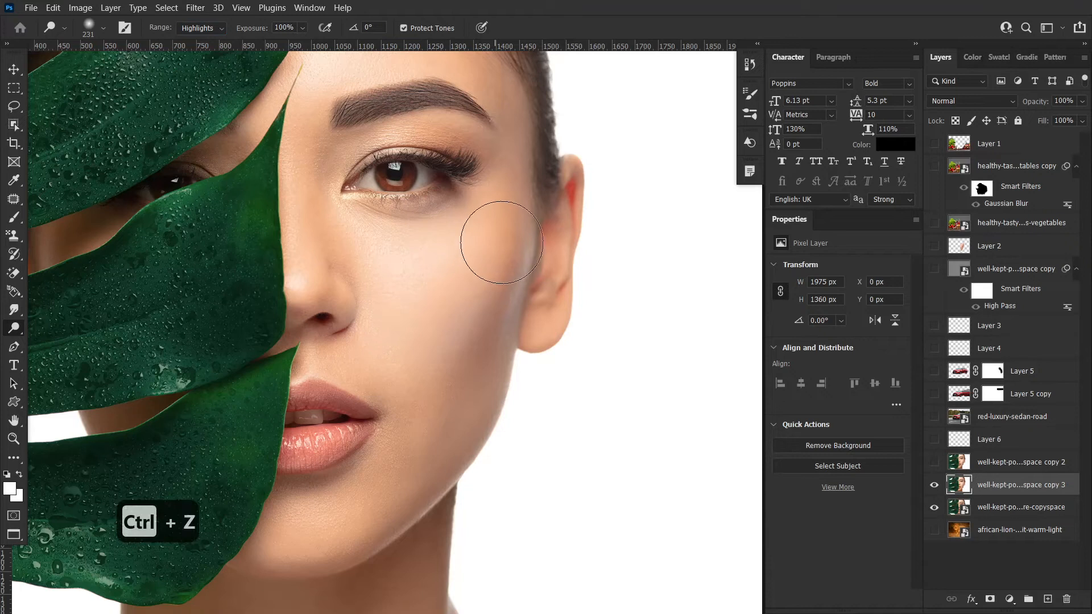
{"action": "left_click_drag", "start_coordinate": [259, 31], "coordinate": [225, 36]}
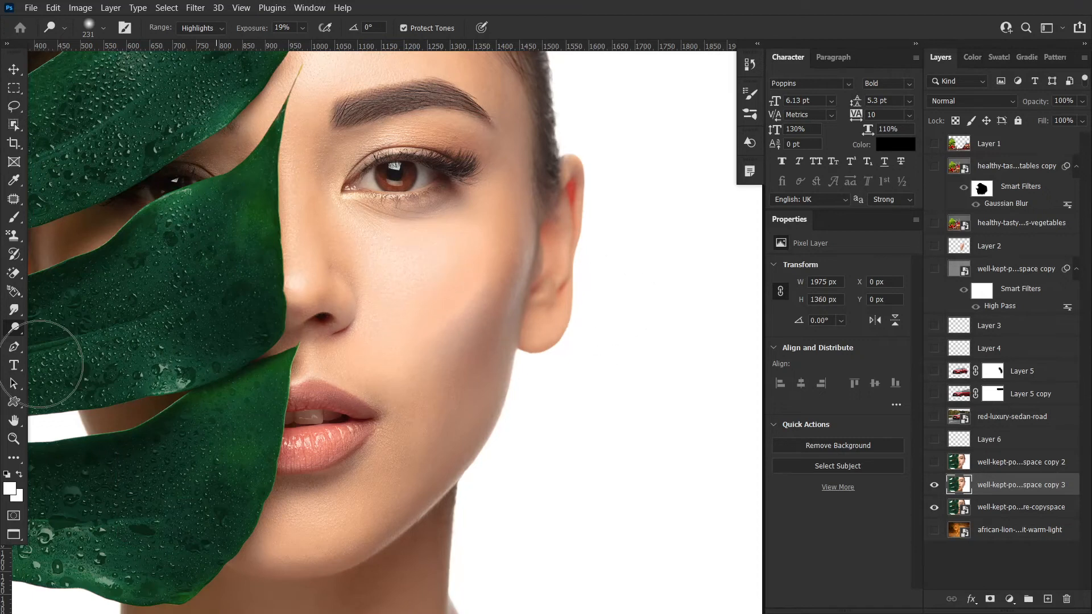
- Try burning the lower cheek in the Shadows range at 100% exposure with a 173 px brush, and undo all the burn strokes
{"action": "right_click", "coordinate": [13, 327]}
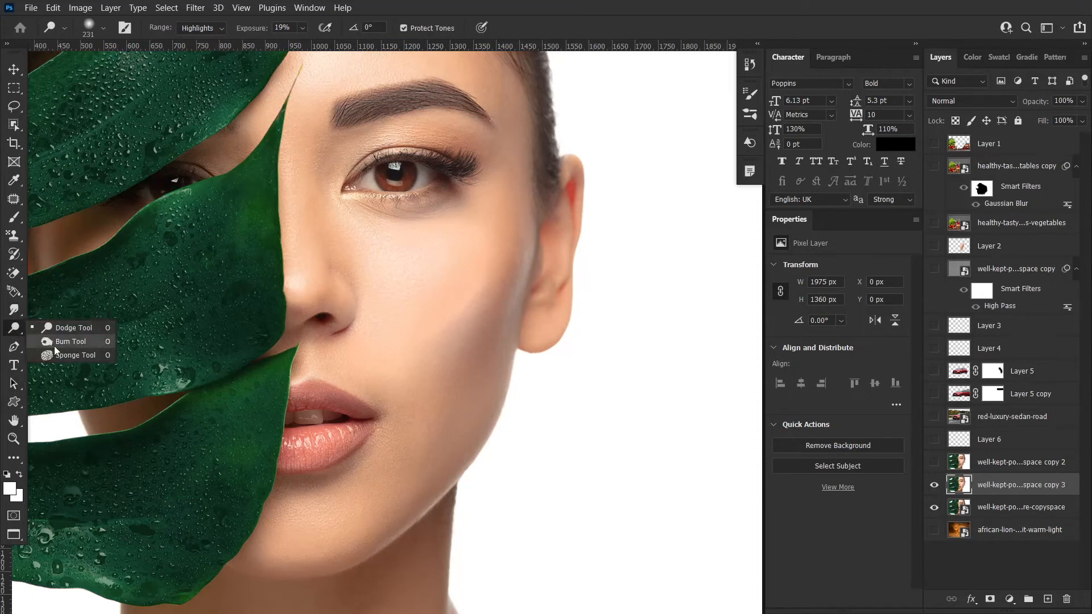
{"action": "left_click", "coordinate": [63, 341]}
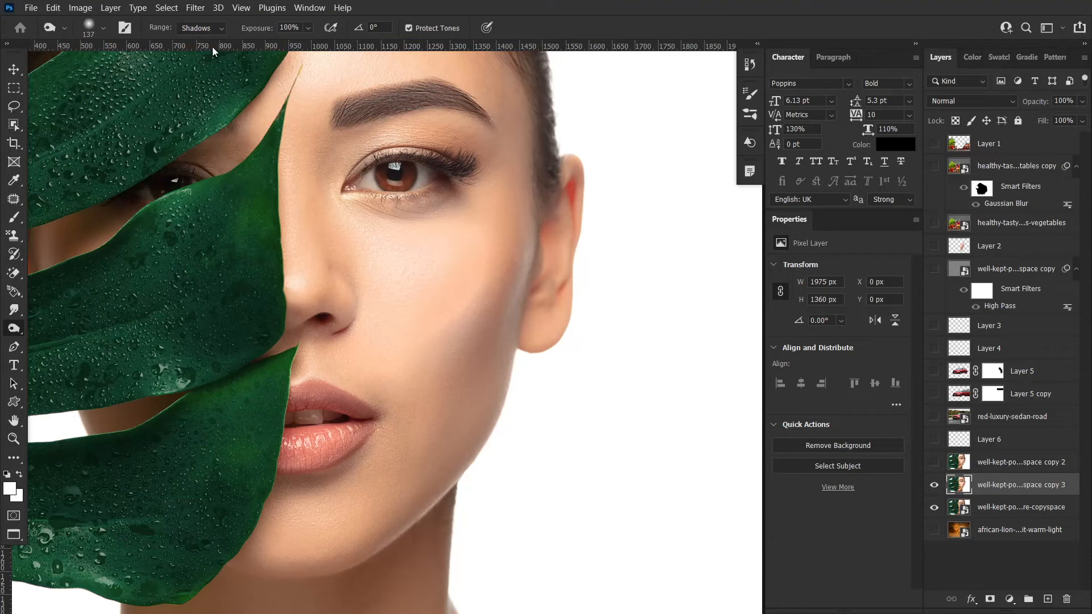
{"action": "left_click", "coordinate": [207, 28]}
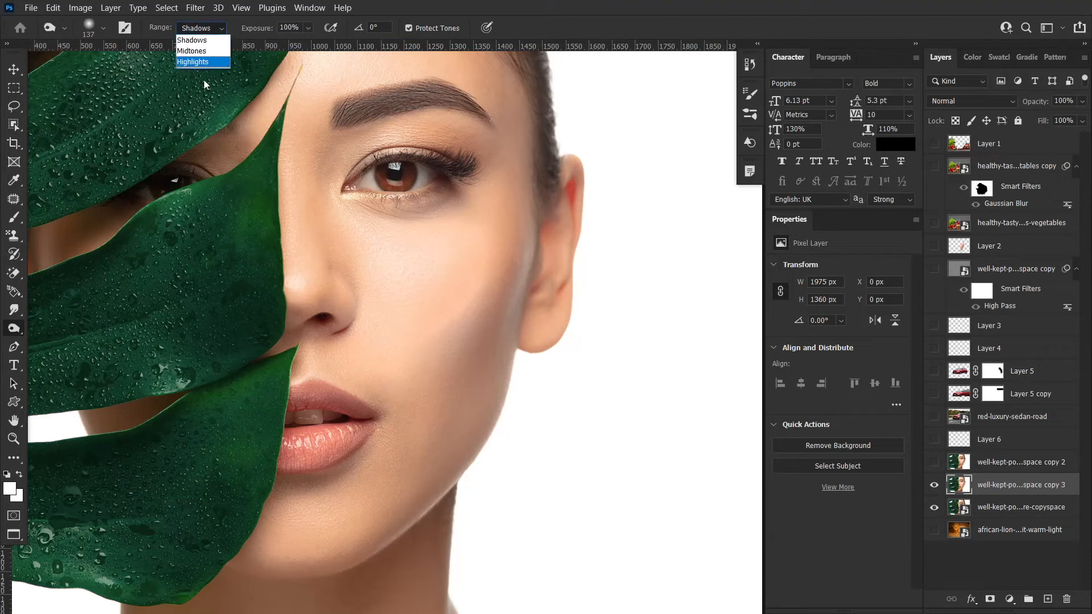
{"action": "left_click", "coordinate": [200, 38]}
{"action": "mouse_move", "coordinate": [483, 322]}
{"action": "left_mouse_down"}
{"action": "mouse_move", "coordinate": [466, 407]}
{"action": "mouse_move", "coordinate": [428, 459]}
{"action": "mouse_move", "coordinate": [467, 412]}
{"action": "mouse_move", "coordinate": [432, 473]}
{"action": "mouse_move", "coordinate": [441, 398]}
{"action": "left_mouse_up"}
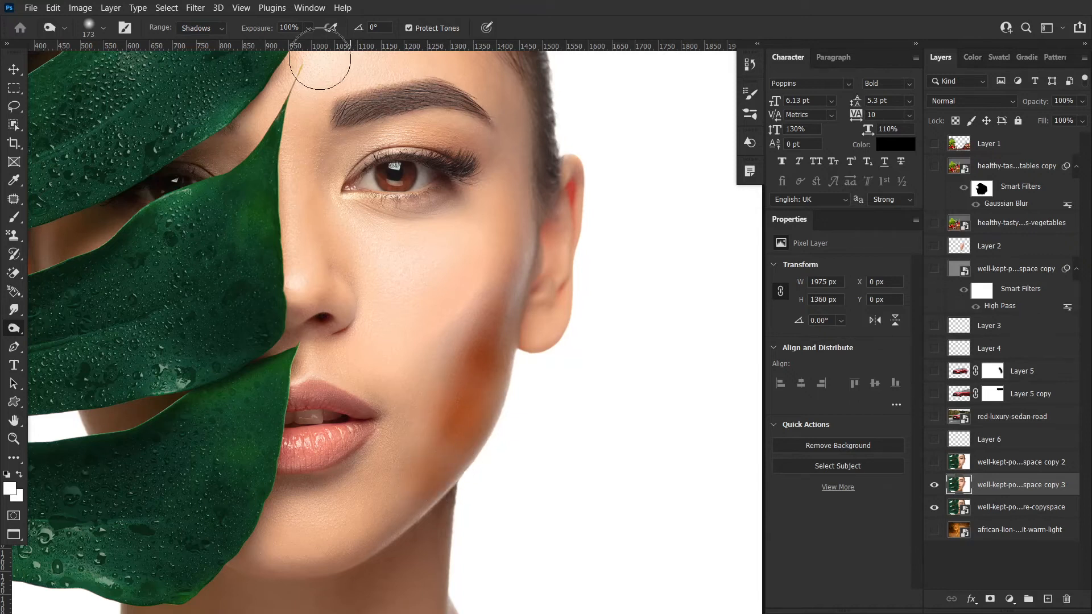
{"action": "key", "text": "ctrl+z"}
{"action": "key", "text": "ctrl+z"}
{"action": "key", "text": "ctrl+z"}
{"action": "key", "text": "ctrl+z"}
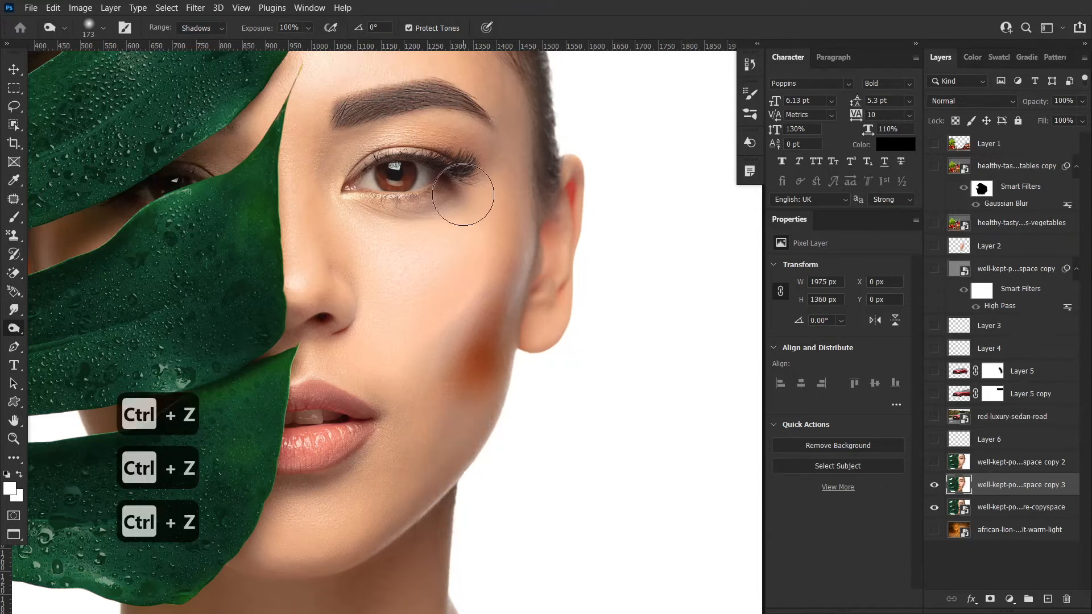
{"action": "key", "text": "ctrl+z"}
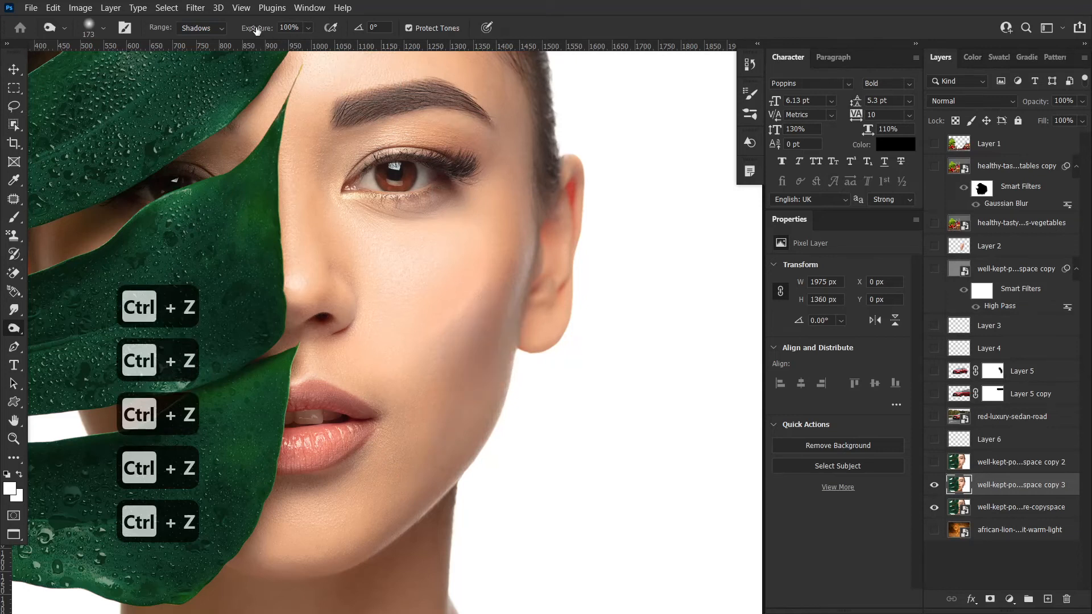
- Set the Burn Tool's exposure to 20%, try darkening the cheek in the Shadows range with a 238 px brush, and undo the strokes
{"action": "left_click_drag", "start_coordinate": [228, 34], "coordinate": [198, 38]}
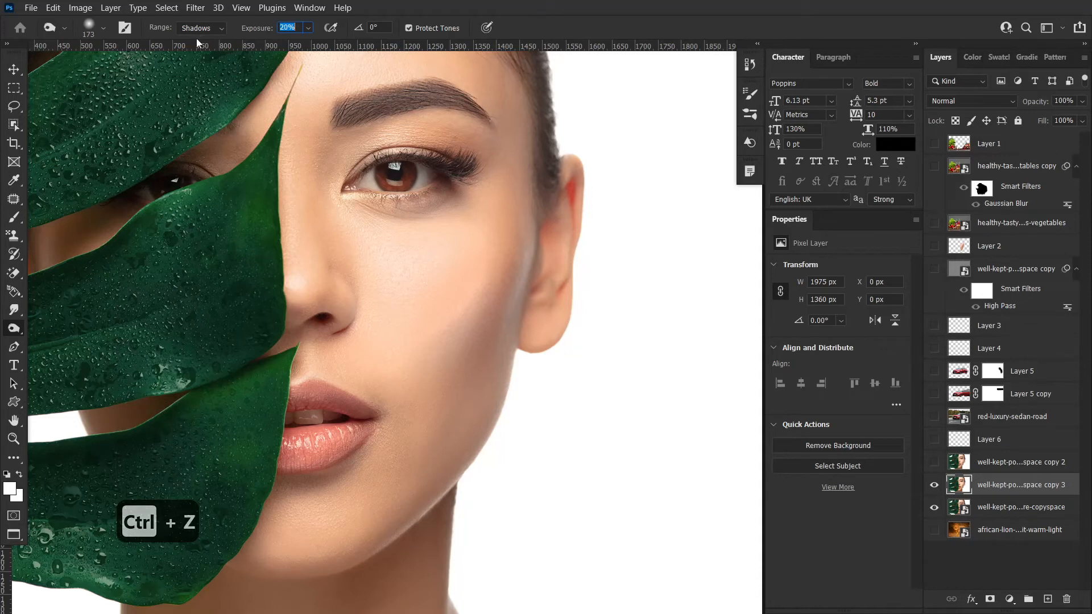
{"action": "mouse_move", "coordinate": [490, 345]}
{"action": "left_mouse_down"}
{"action": "mouse_move", "coordinate": [472, 408]}
{"action": "mouse_move", "coordinate": [489, 378]}
{"action": "mouse_move", "coordinate": [413, 480]}
{"action": "mouse_move", "coordinate": [468, 408]}
{"action": "mouse_move", "coordinate": [506, 301]}
{"action": "mouse_move", "coordinate": [467, 392]}
{"action": "left_mouse_up"}
{"action": "key", "text": "ctrl+space"}
{"action": "left_click_drag", "start_coordinate": [477, 326], "coordinate": [347, 318]}
{"action": "key", "text": "ctrl+space"}
{"action": "key", "text": "ctrl+space"}
{"action": "left_click_drag", "start_coordinate": [507, 332], "coordinate": [570, 339]}
{"action": "key", "text": "ctrl+space"}
{"action": "left_click_drag", "start_coordinate": [438, 331], "coordinate": [524, 341]}
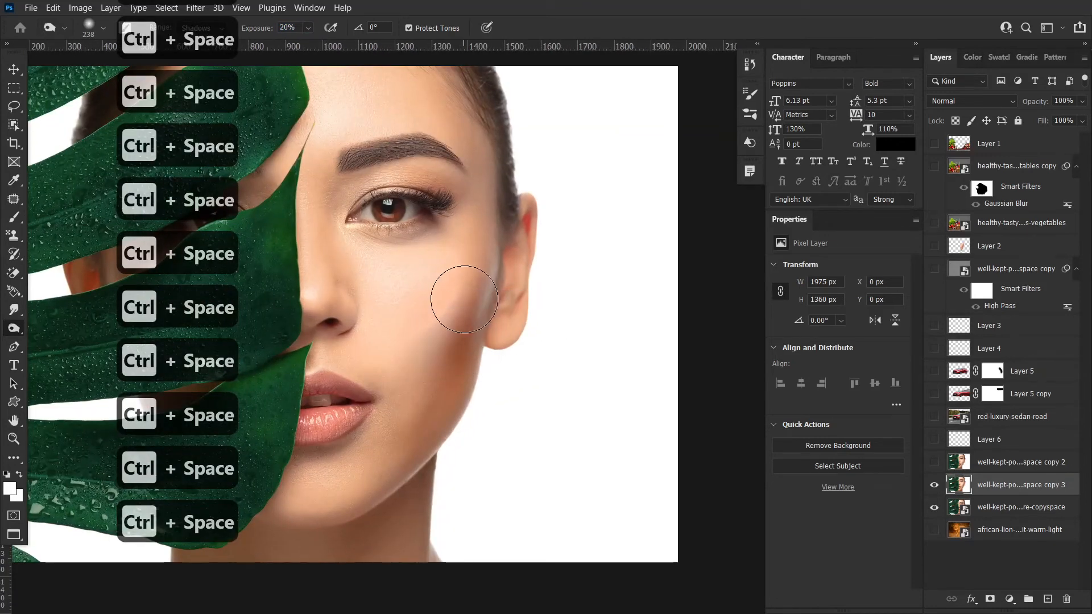
{"action": "key", "text": "ctrl+z"}
{"action": "key", "text": "ctrl+z"}
{"action": "key", "text": "ctrl+z"}
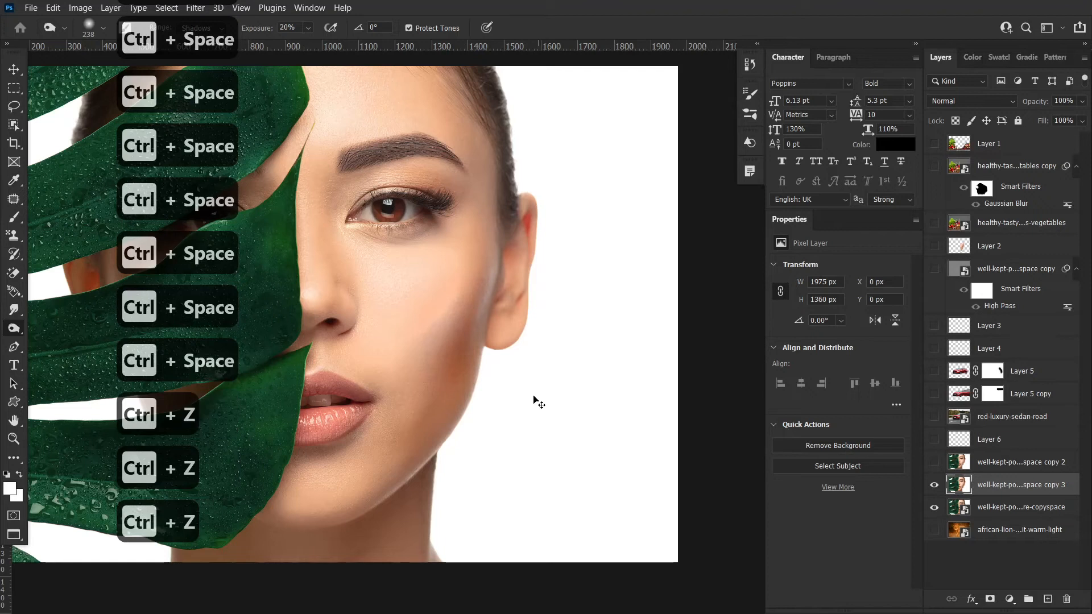
- Return to the Dodge Tool and set its exposure to 9%
{"action": "right_click", "coordinate": [14, 328]}
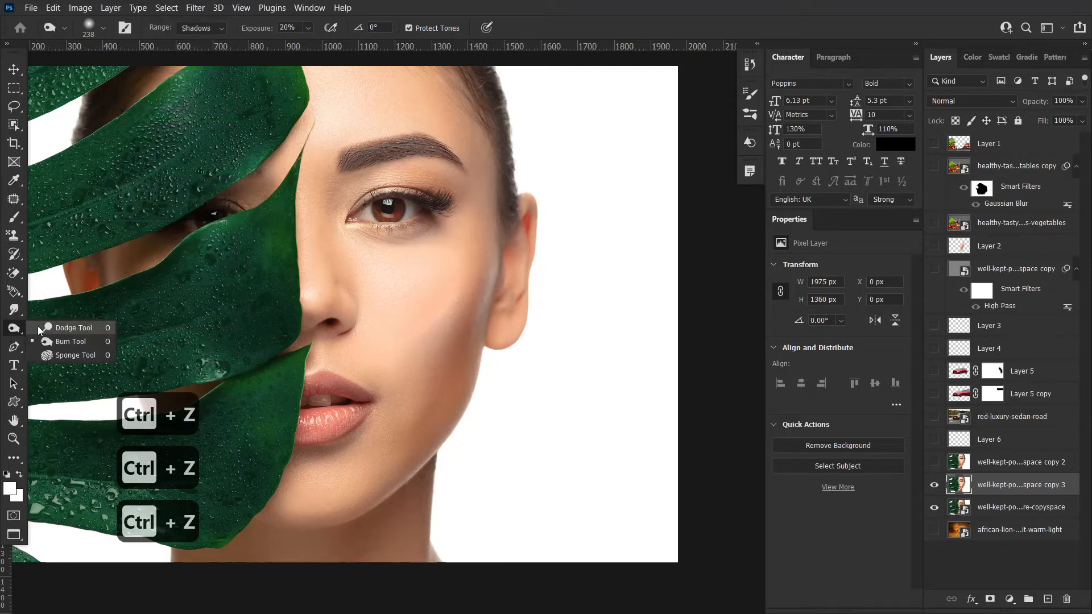
{"action": "left_click", "coordinate": [62, 325]}
{"action": "type", "text": "9"}
{"action": "key", "text": "Return"}
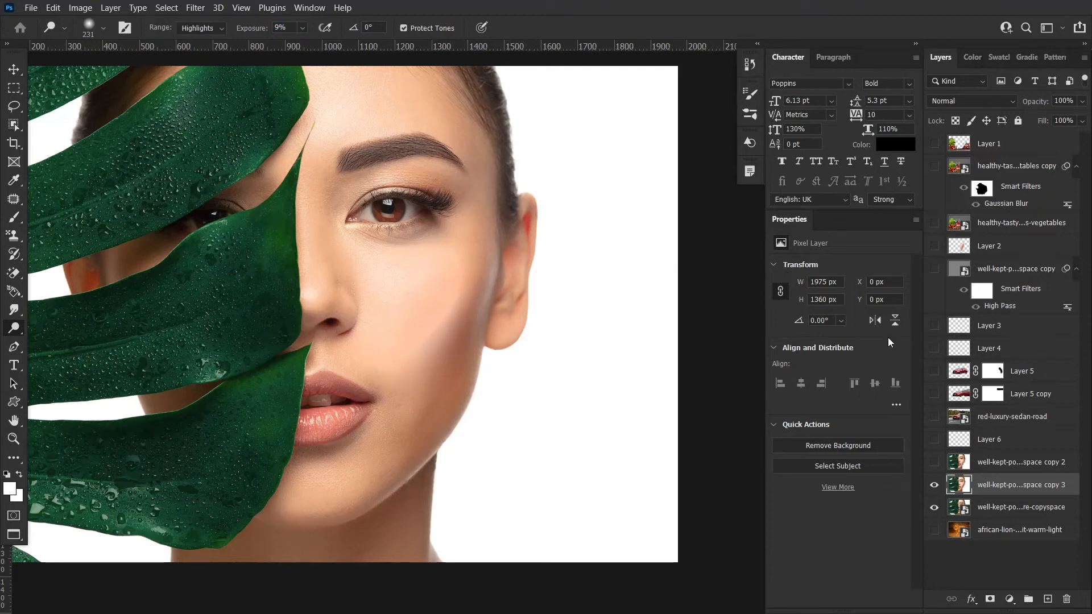
- Hide the portrait layers and show the african-lion photo layer, fitting the whole lion picture in view
{"action": "left_click", "coordinate": [934, 507], "text": "alt"}
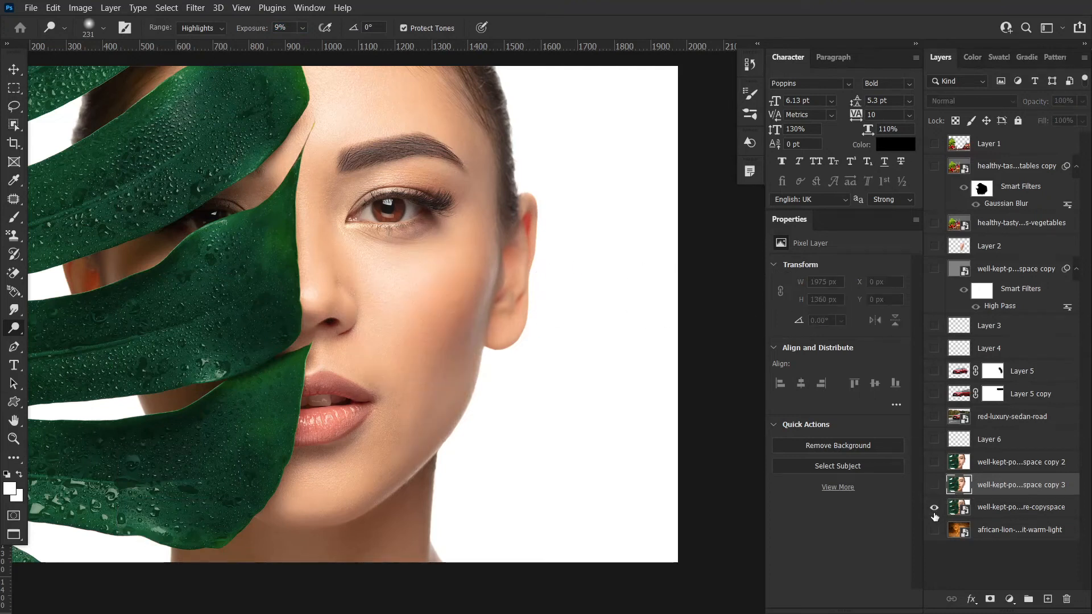
{"action": "left_click", "coordinate": [931, 514]}
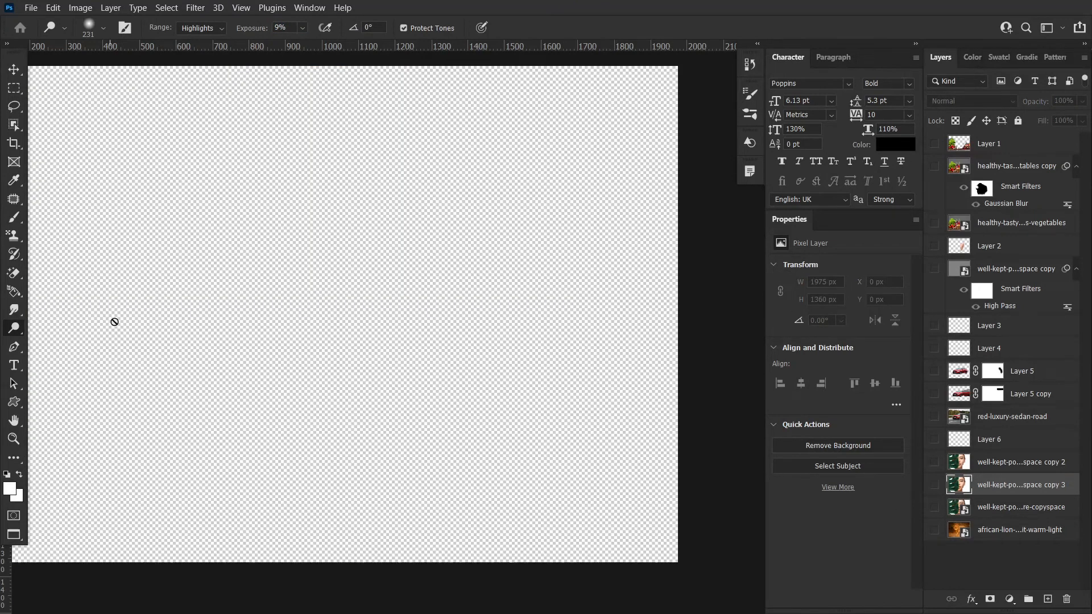
{"action": "left_click", "coordinate": [932, 533]}
{"action": "key", "text": "ctrl+space"}
{"action": "left_click_drag", "start_coordinate": [390, 302], "coordinate": [341, 303]}
{"action": "key", "text": "ctrl+space"}
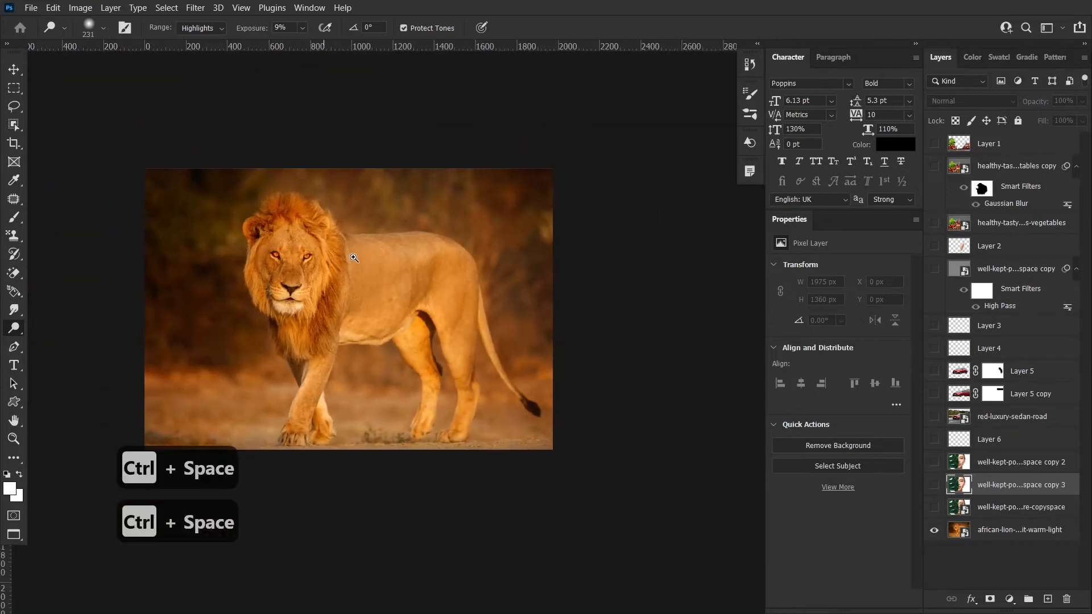
{"action": "left_click_drag", "start_coordinate": [353, 258], "coordinate": [514, 297]}
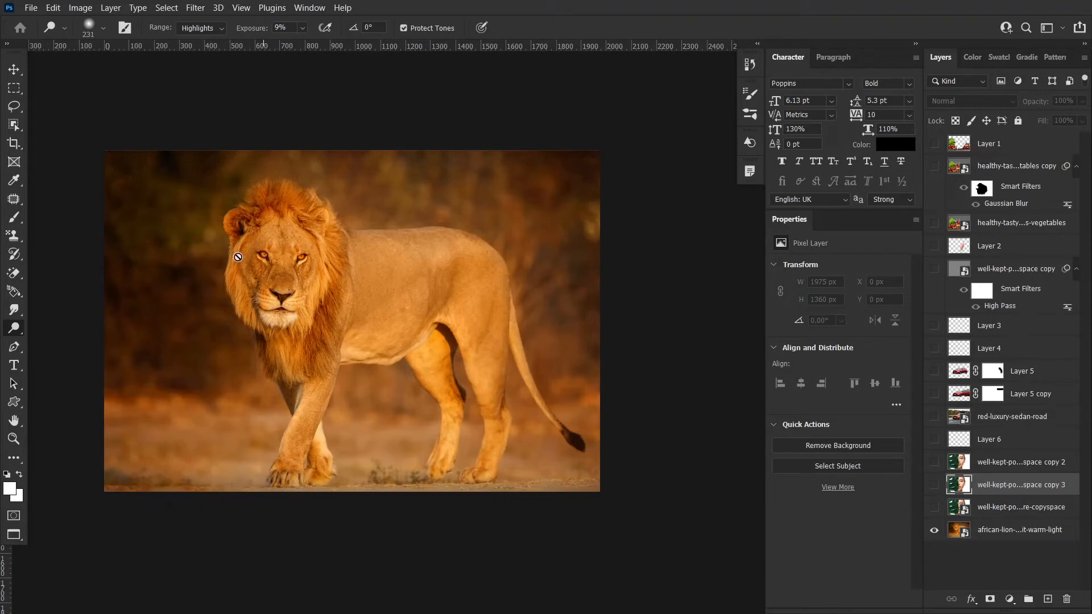
- Choose the Burn Tool, duplicate the lion photo layer and rasterize the copy
{"action": "right_click", "coordinate": [16, 336]}
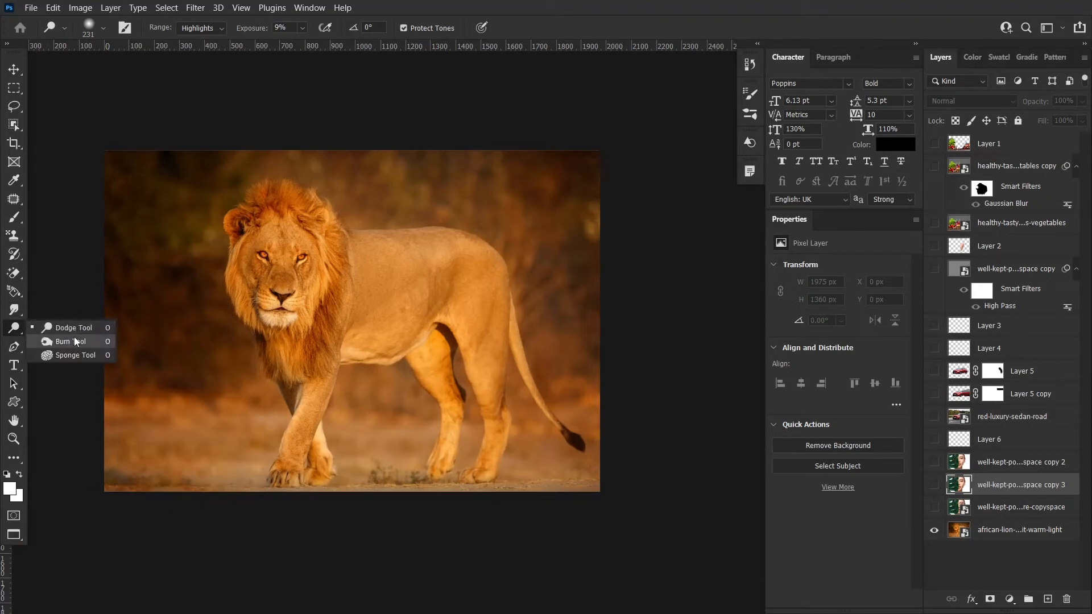
{"action": "left_click", "coordinate": [70, 341]}
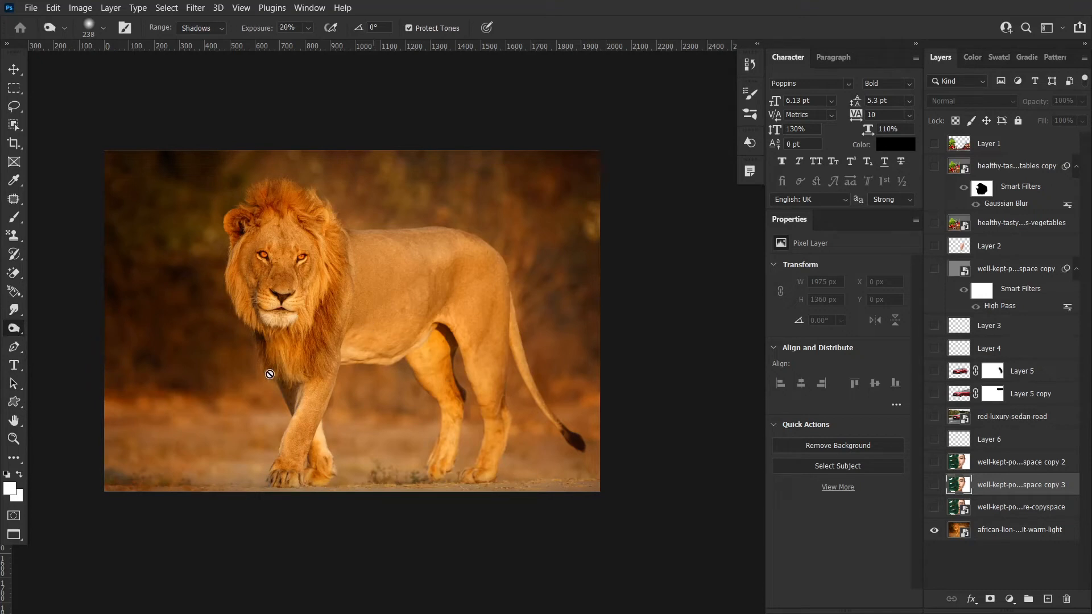
{"action": "left_click", "coordinate": [1016, 528]}
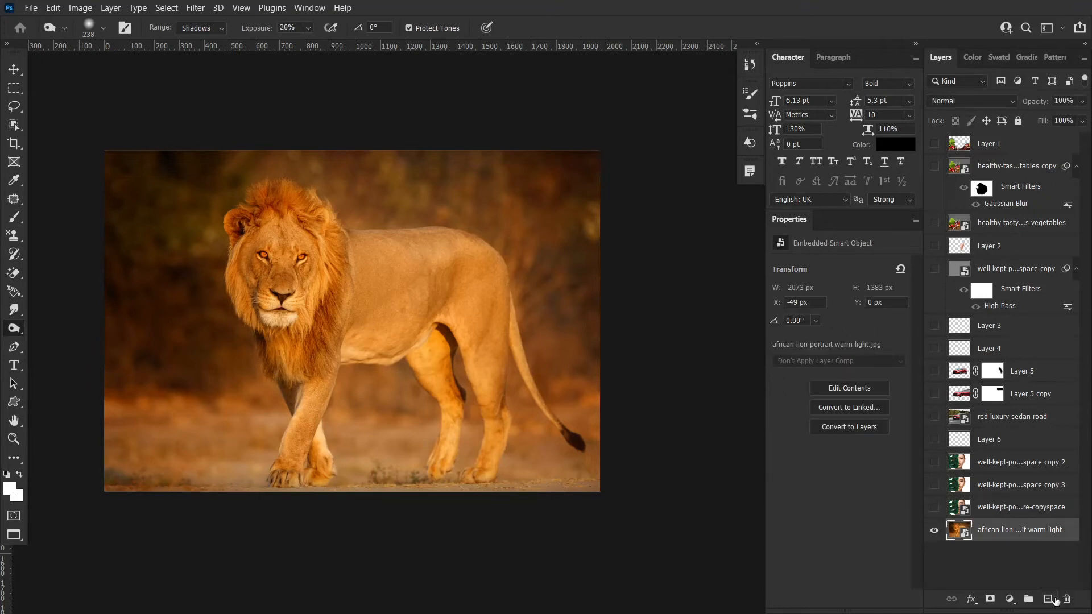
{"action": "key", "text": "ctrl+j"}
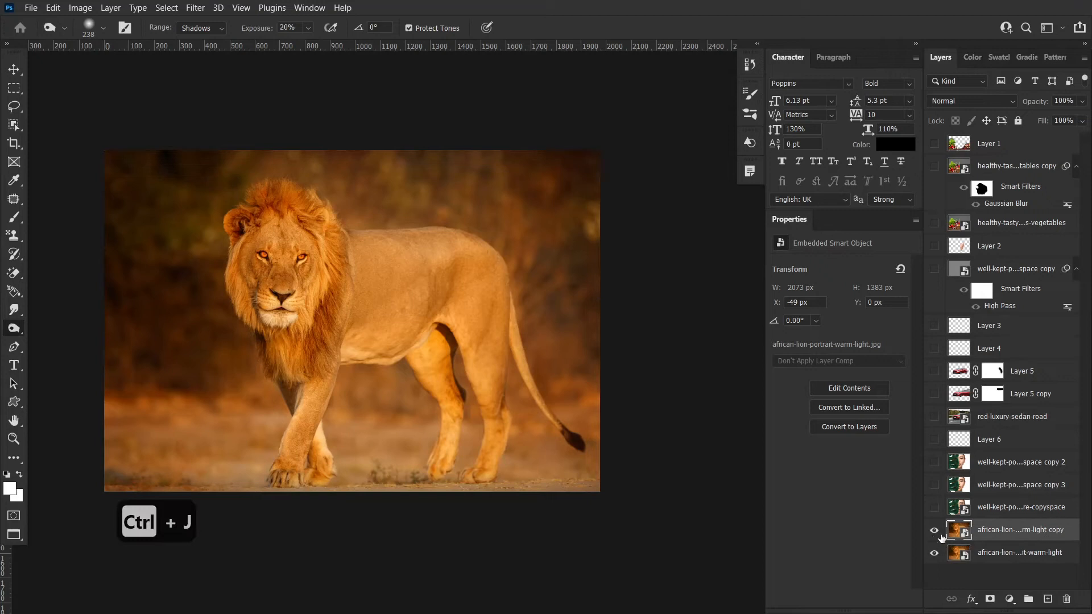
{"action": "left_click", "coordinate": [467, 273]}
{"action": "left_click", "coordinate": [554, 243]}
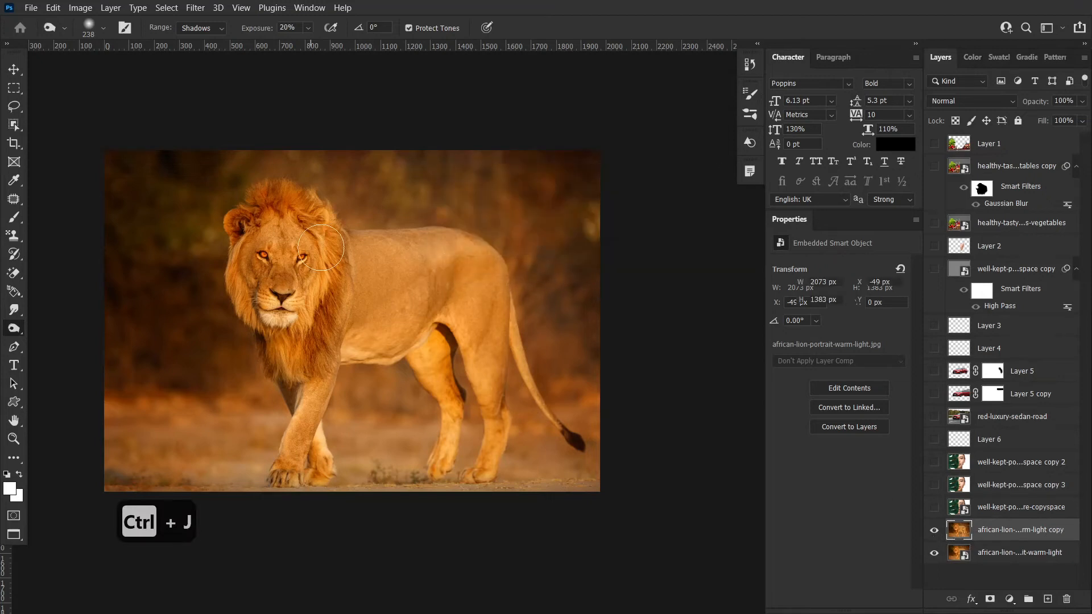
- Darken the background around the lion with a 785 px Burn brush in the Shadows range, first at 20% exposure and again at 34%
{"action": "left_click_drag", "start_coordinate": [429, 277], "coordinate": [442, 277]}
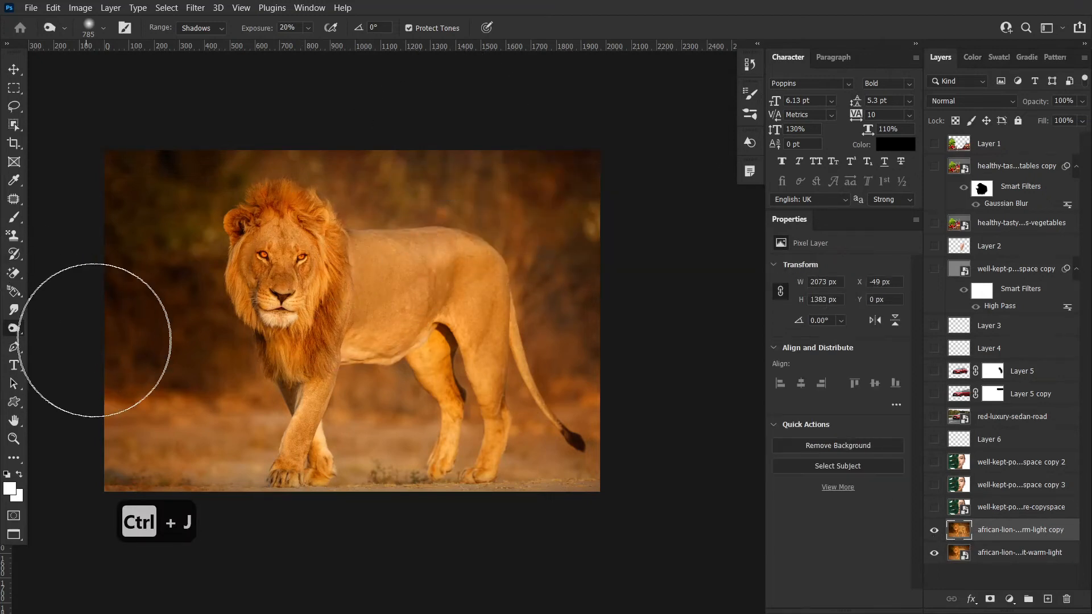
{"action": "right_click", "coordinate": [13, 328]}
{"action": "left_click", "coordinate": [63, 342]}
{"action": "mouse_move", "coordinate": [173, 236]}
{"action": "left_mouse_down"}
{"action": "mouse_move", "coordinate": [146, 261]}
{"action": "mouse_move", "coordinate": [154, 415]}
{"action": "mouse_move", "coordinate": [147, 398]}
{"action": "mouse_move", "coordinate": [339, 422]}
{"action": "mouse_move", "coordinate": [280, 430]}
{"action": "mouse_move", "coordinate": [448, 429]}
{"action": "mouse_move", "coordinate": [416, 411]}
{"action": "mouse_move", "coordinate": [424, 393]}
{"action": "mouse_move", "coordinate": [417, 401]}
{"action": "mouse_move", "coordinate": [455, 276]}
{"action": "mouse_move", "coordinate": [326, 91]}
{"action": "mouse_move", "coordinate": [542, 388]}
{"action": "mouse_move", "coordinate": [583, 389]}
{"action": "mouse_move", "coordinate": [576, 485]}
{"action": "mouse_move", "coordinate": [419, 377]}
{"action": "mouse_move", "coordinate": [386, 413]}
{"action": "mouse_move", "coordinate": [357, 502]}
{"action": "mouse_move", "coordinate": [279, 473]}
{"action": "mouse_move", "coordinate": [457, 489]}
{"action": "mouse_move", "coordinate": [521, 371]}
{"action": "mouse_move", "coordinate": [399, 132]}
{"action": "mouse_move", "coordinate": [171, 79]}
{"action": "mouse_move", "coordinate": [220, 109]}
{"action": "mouse_move", "coordinate": [380, 104]}
{"action": "mouse_move", "coordinate": [207, 92]}
{"action": "mouse_move", "coordinate": [105, 228]}
{"action": "mouse_move", "coordinate": [153, 150]}
{"action": "mouse_move", "coordinate": [141, 289]}
{"action": "mouse_move", "coordinate": [408, 468]}
{"action": "left_mouse_up"}
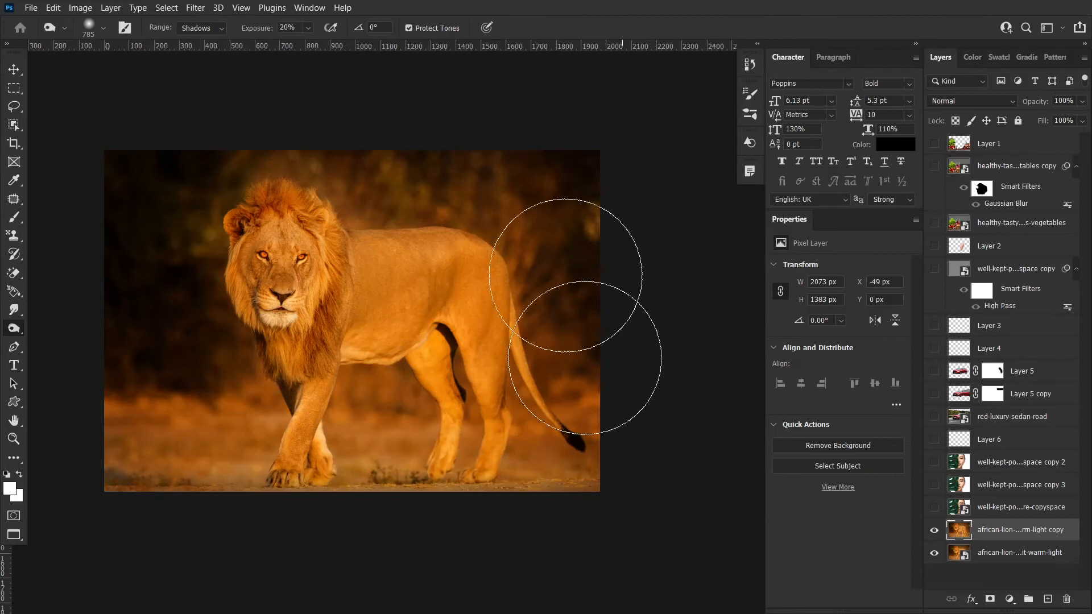
{"action": "left_click_drag", "start_coordinate": [258, 33], "coordinate": [260, 33]}
{"action": "mouse_move", "coordinate": [427, 200]}
{"action": "left_mouse_down"}
{"action": "mouse_move", "coordinate": [622, 245]}
{"action": "mouse_move", "coordinate": [322, 468]}
{"action": "mouse_move", "coordinate": [116, 269]}
{"action": "left_mouse_up"}
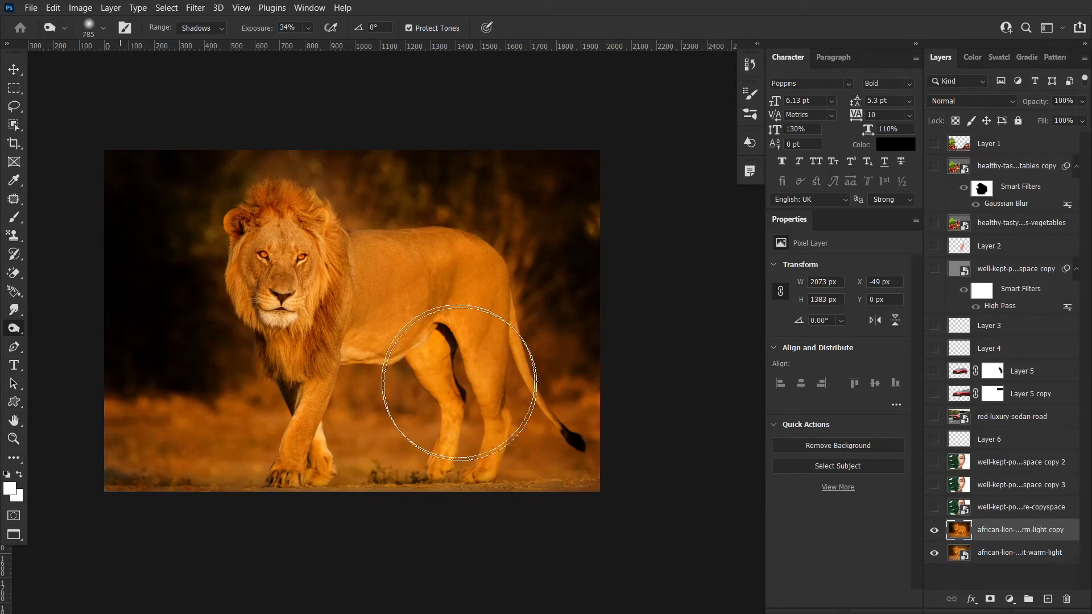
- Brighten the lion's face and mane using the Dodge Tool in the Highlights range at 9% exposure, finishing with a 648 px brush
{"action": "right_click", "coordinate": [13, 328]}
{"action": "left_click", "coordinate": [79, 328]}
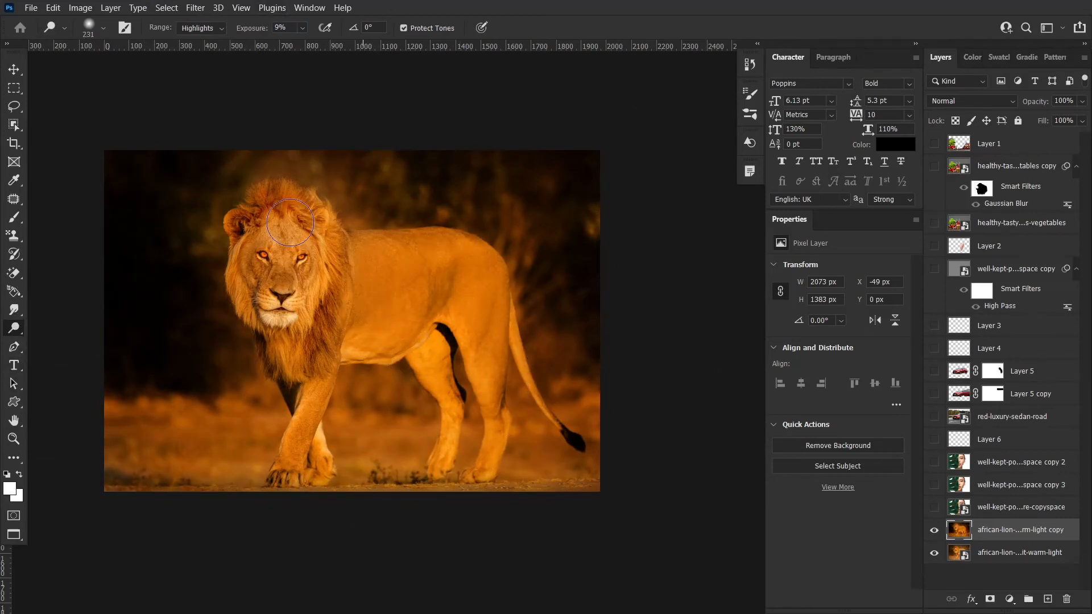
{"action": "left_click", "coordinate": [200, 27]}
{"action": "left_click", "coordinate": [219, 62]}
{"action": "mouse_move", "coordinate": [331, 262]}
{"action": "left_mouse_down"}
{"action": "mouse_move", "coordinate": [293, 202]}
{"action": "mouse_move", "coordinate": [286, 290]}
{"action": "mouse_move", "coordinate": [271, 268]}
{"action": "left_mouse_up"}
{"action": "mouse_move", "coordinate": [262, 231]}
{"action": "left_mouse_down"}
{"action": "mouse_move", "coordinate": [284, 231]}
{"action": "mouse_move", "coordinate": [281, 267]}
{"action": "mouse_move", "coordinate": [280, 246]}
{"action": "left_mouse_up"}
{"action": "left_click_drag", "start_coordinate": [266, 232], "coordinate": [296, 232]}
{"action": "right_click", "coordinate": [16, 330]}
{"action": "left_click", "coordinate": [88, 327]}
{"action": "mouse_move", "coordinate": [283, 277]}
{"action": "left_mouse_down"}
{"action": "mouse_move", "coordinate": [287, 243]}
{"action": "mouse_move", "coordinate": [289, 286]}
{"action": "mouse_move", "coordinate": [290, 237]}
{"action": "mouse_move", "coordinate": [289, 287]}
{"action": "left_mouse_up"}
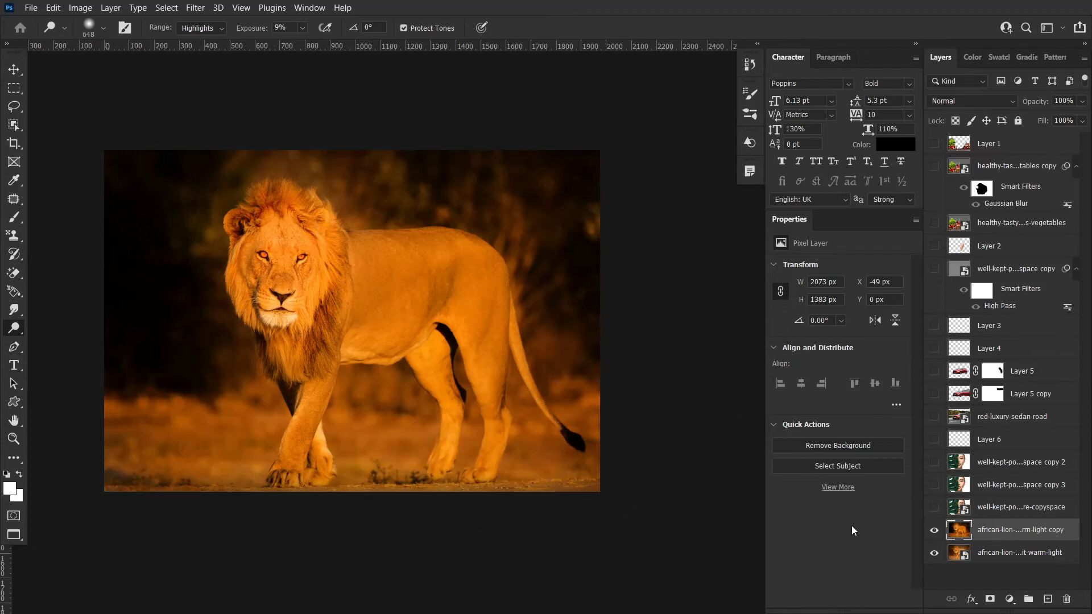
- Toggle the retouched lion copy off and on to compare it with the original photo
{"action": "left_click", "coordinate": [934, 530]}
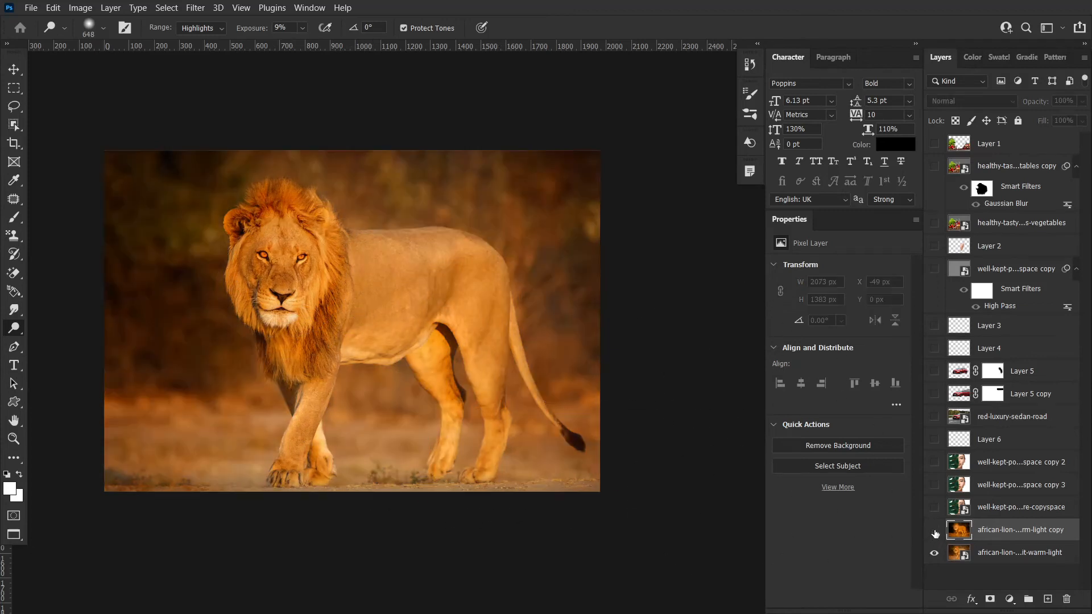
{"action": "left_click", "coordinate": [934, 530]}
{"action": "left_click", "coordinate": [934, 532]}
{"action": "left_click", "coordinate": [934, 532]}
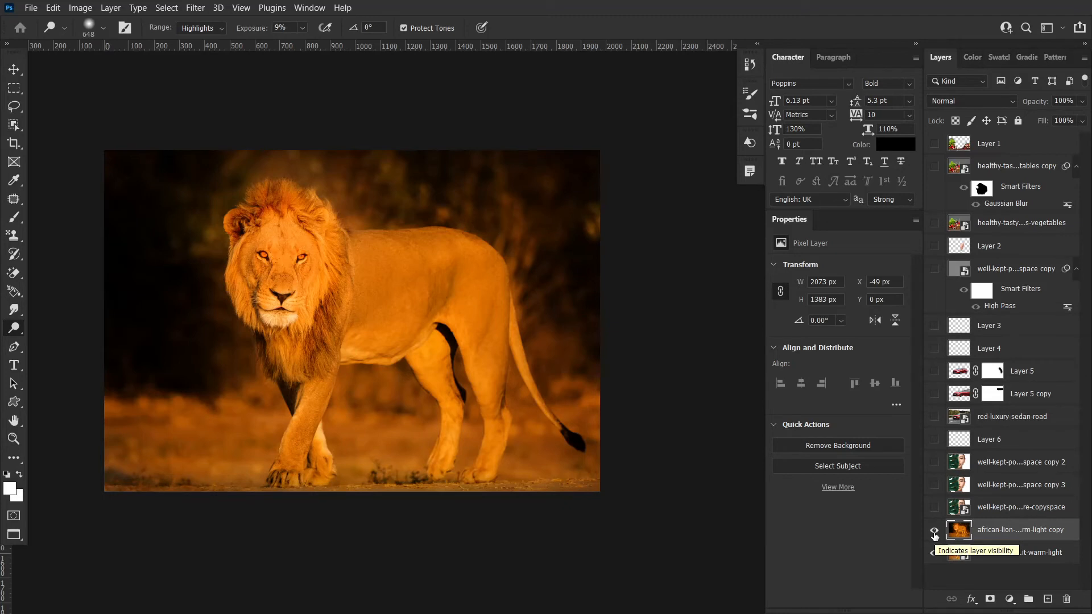
{"action": "left_click", "coordinate": [934, 532]}
{"action": "left_click", "coordinate": [934, 533]}
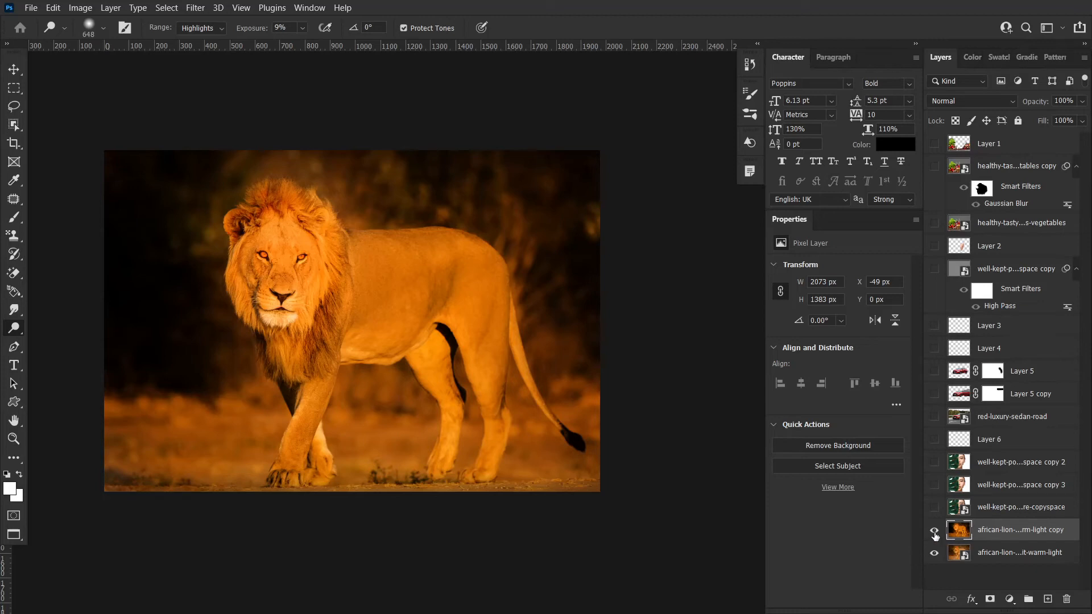
- Hide the retouched lion copy and add a Curves adjustment clipped to the original lion layer, raising its midtones to brighten the photo
{"action": "left_click", "coordinate": [940, 532]}
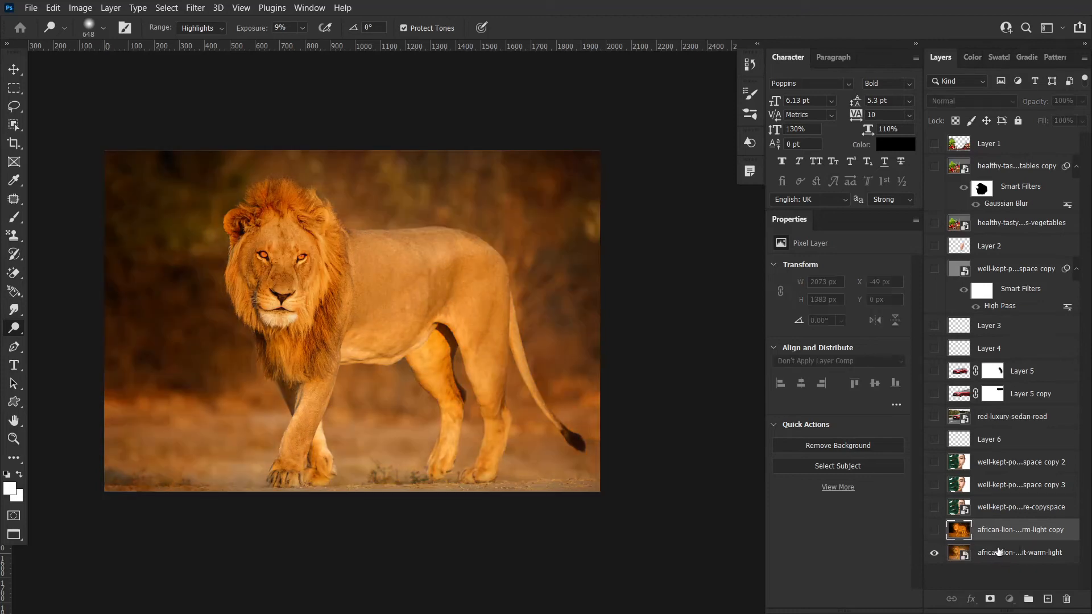
{"action": "left_click", "coordinate": [995, 553]}
{"action": "left_click", "coordinate": [1010, 601]}
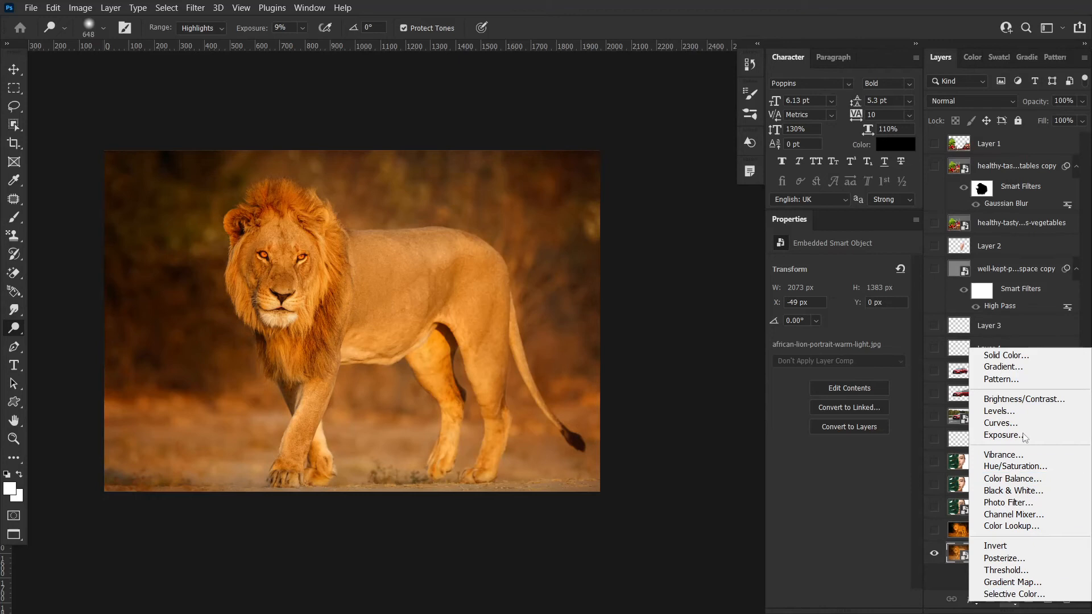
{"action": "left_click", "coordinate": [1018, 423]}
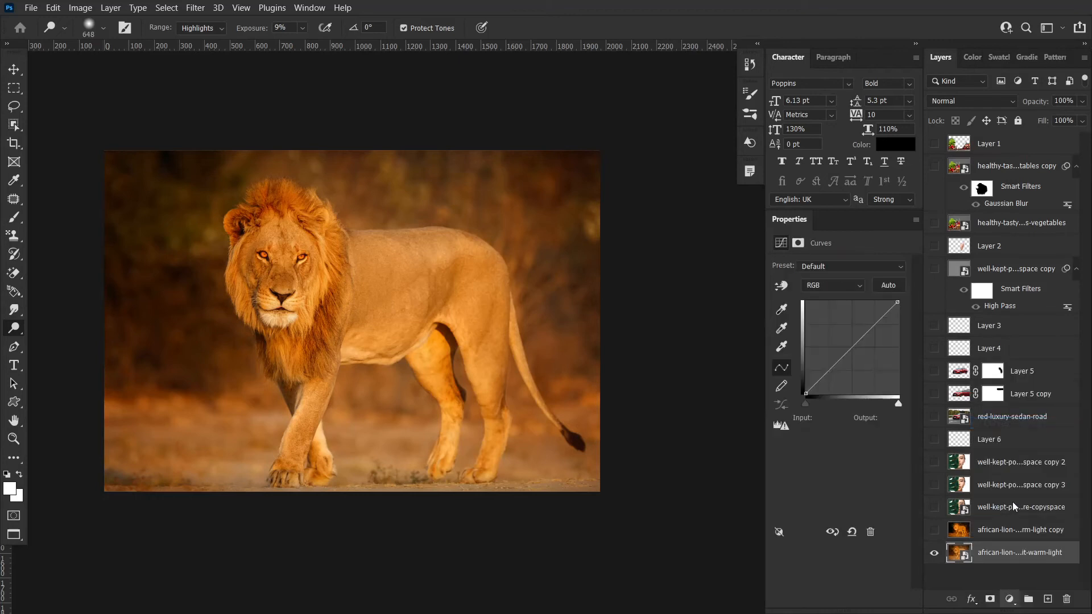
{"action": "left_click", "coordinate": [967, 560], "text": "alt"}
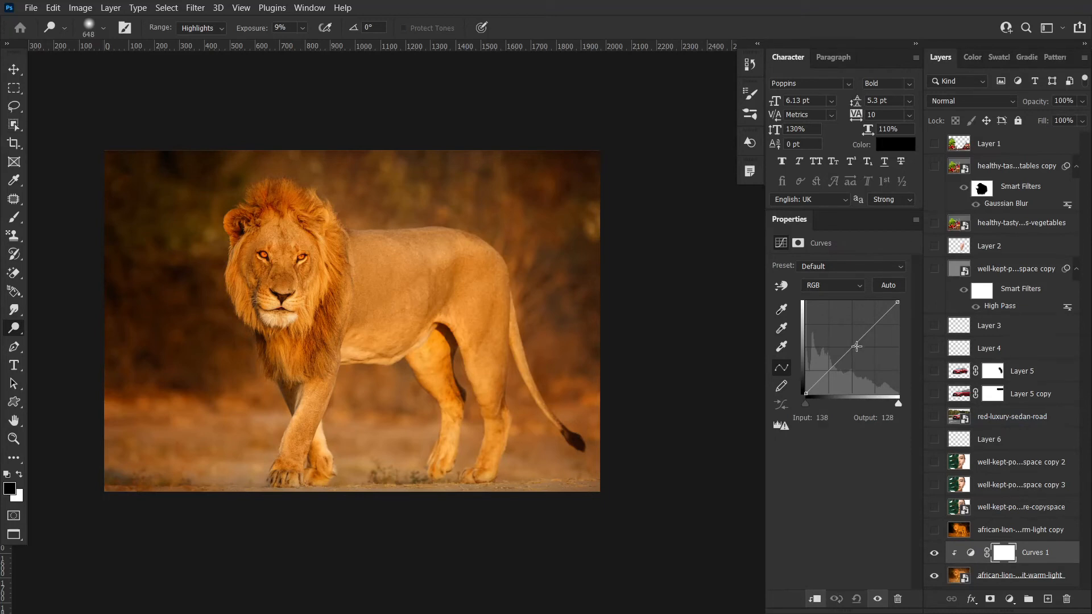
{"action": "left_click_drag", "start_coordinate": [852, 345], "coordinate": [849, 333]}
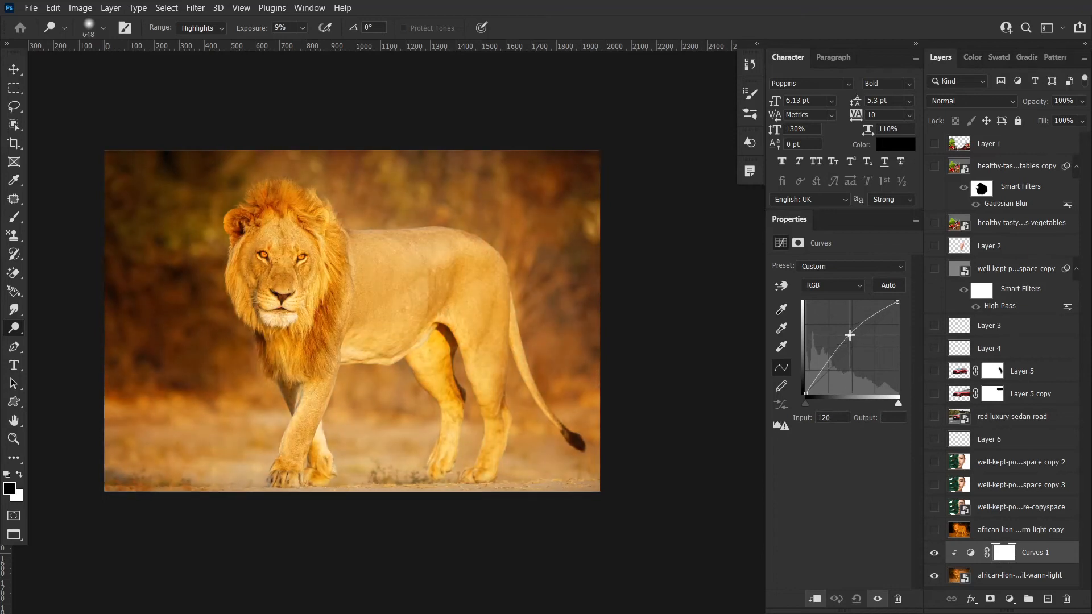
- Invert the brightening Curves mask to black, and paint white on it over the lion's head and mane with a soft 424 px brush
{"action": "left_click", "coordinate": [1009, 556]}
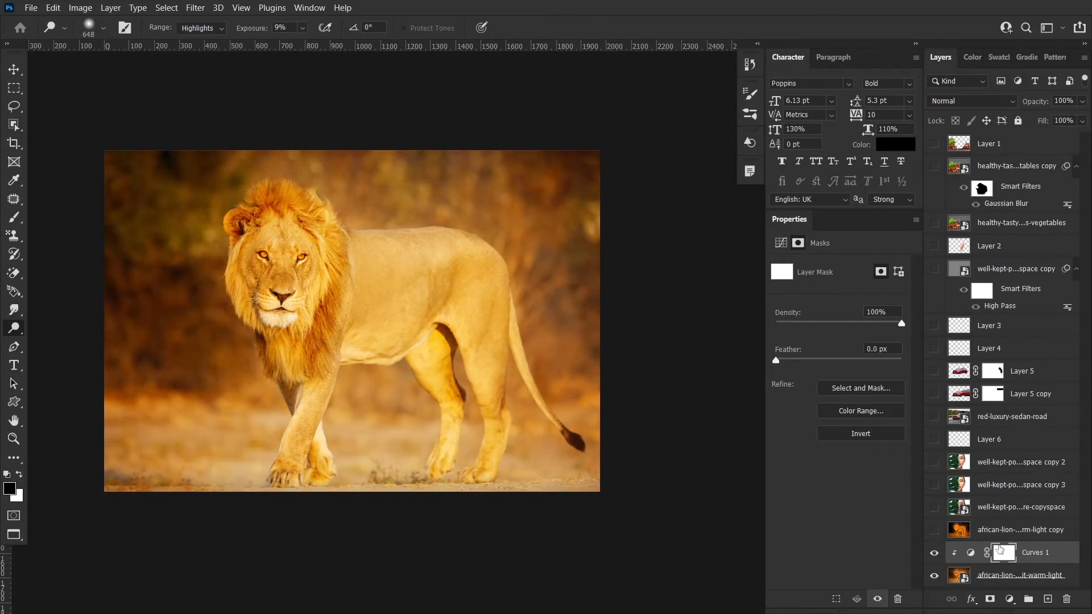
{"action": "key", "text": "ctrl+i"}
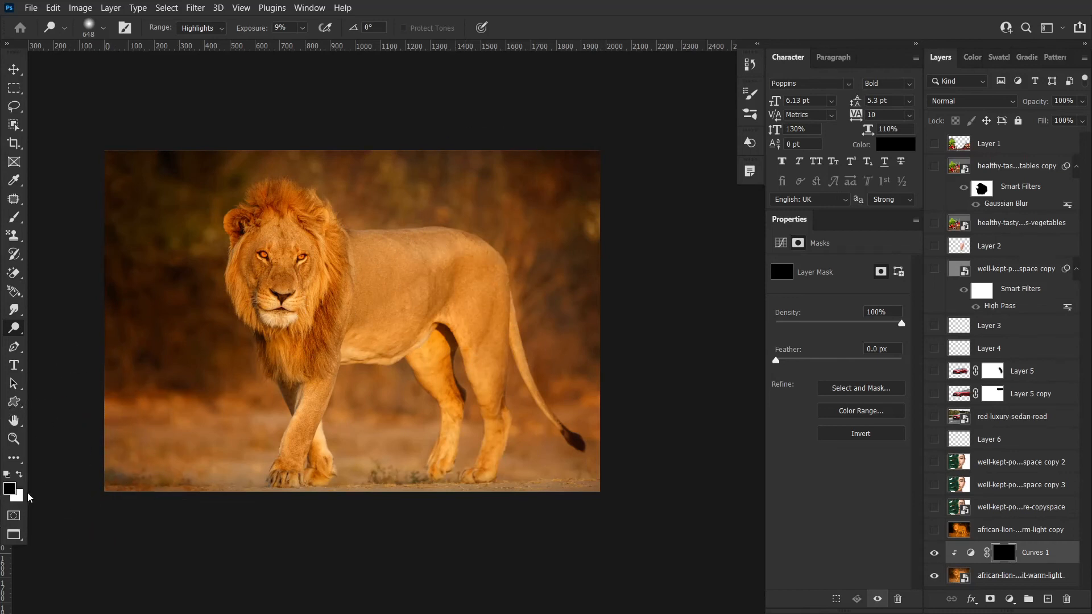
{"action": "key", "text": "x"}
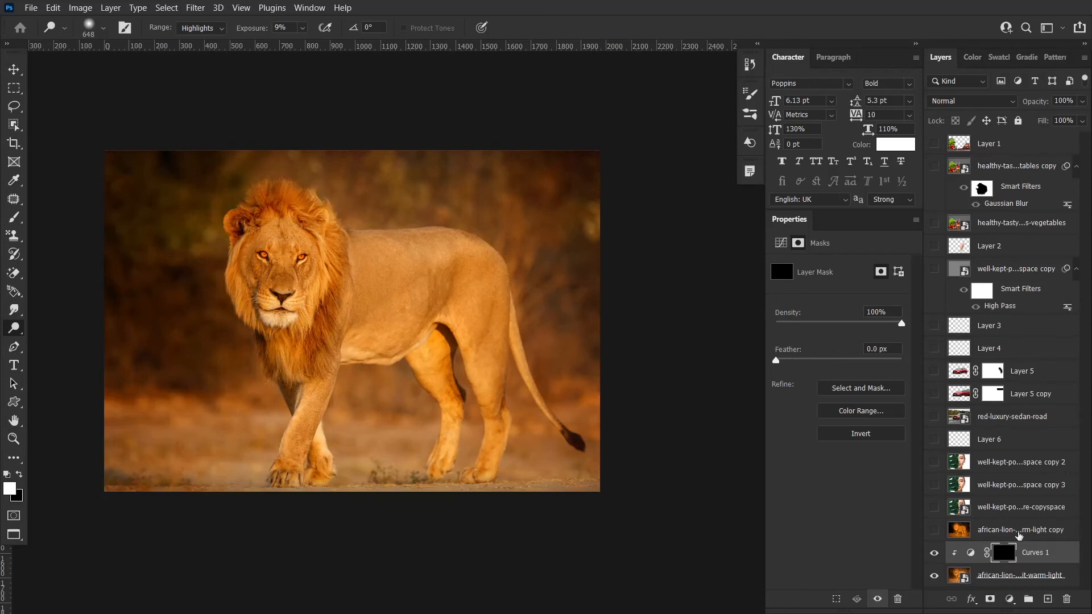
{"action": "scroll", "coordinate": [302, 261], "scroll_direction": "down", "scroll_amount": 1}
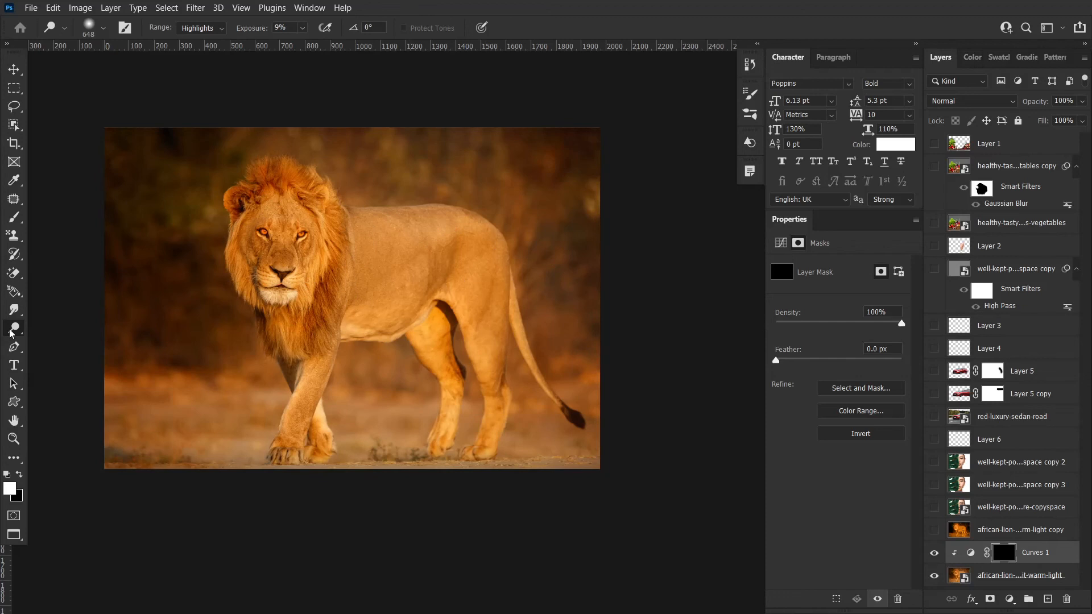
{"action": "left_click", "coordinate": [16, 219]}
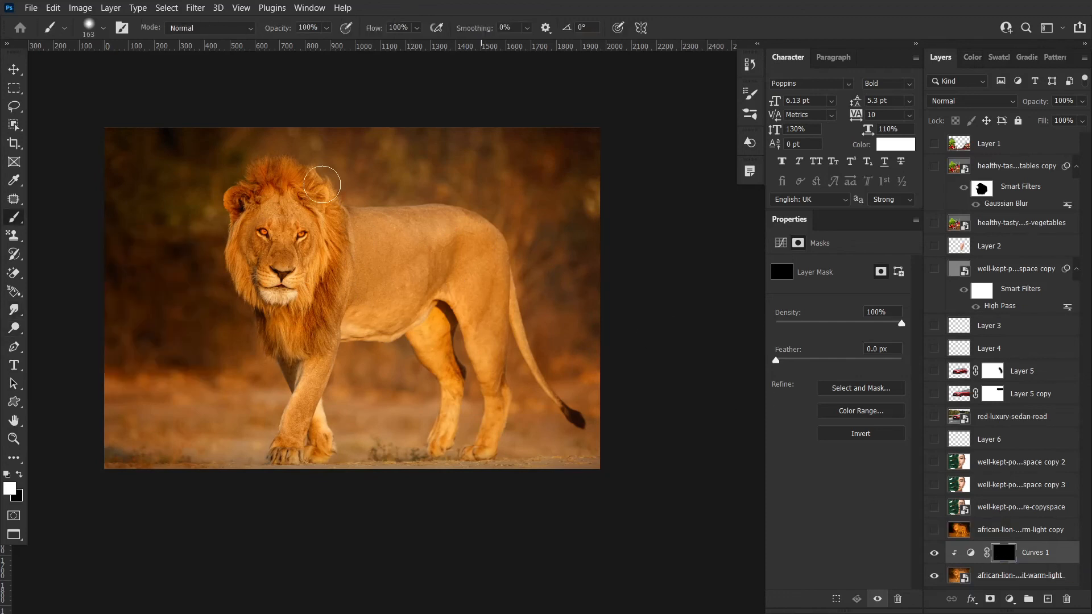
{"action": "mouse_move", "coordinate": [283, 232]}
{"action": "left_mouse_down"}
{"action": "mouse_move", "coordinate": [316, 239]}
{"action": "mouse_move", "coordinate": [320, 162]}
{"action": "left_mouse_up"}
{"action": "mouse_move", "coordinate": [268, 196]}
{"action": "left_mouse_down"}
{"action": "mouse_move", "coordinate": [292, 276]}
{"action": "mouse_move", "coordinate": [296, 219]}
{"action": "mouse_move", "coordinate": [282, 307]}
{"action": "mouse_move", "coordinate": [380, 322]}
{"action": "left_mouse_up"}
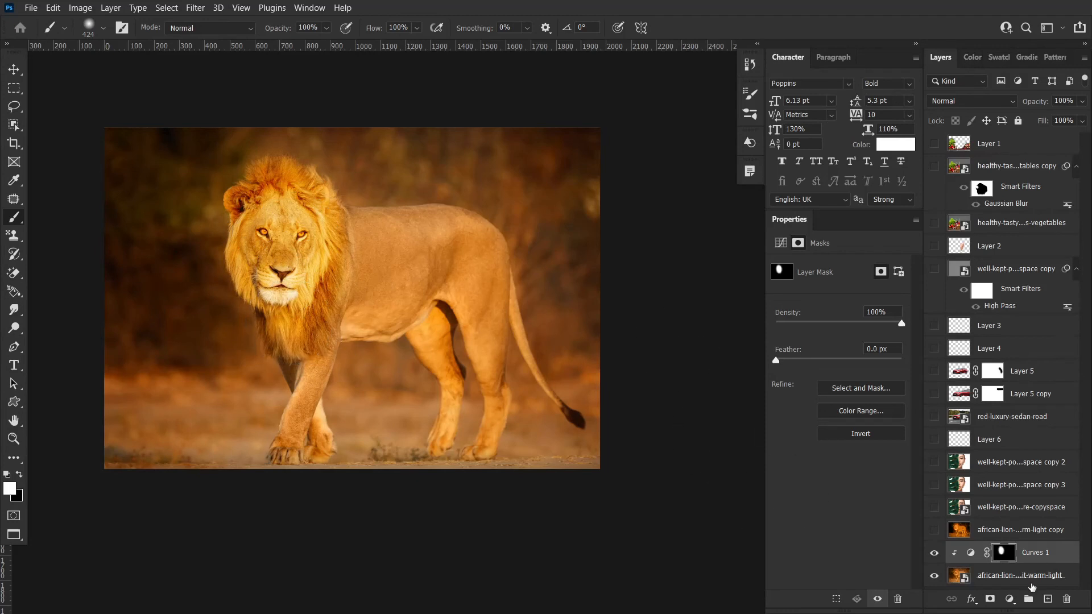
- Add a second Curves adjustment clipped to the lion layer and lower its midtones around input 156 to darken the photo
{"action": "left_click", "coordinate": [1009, 600]}
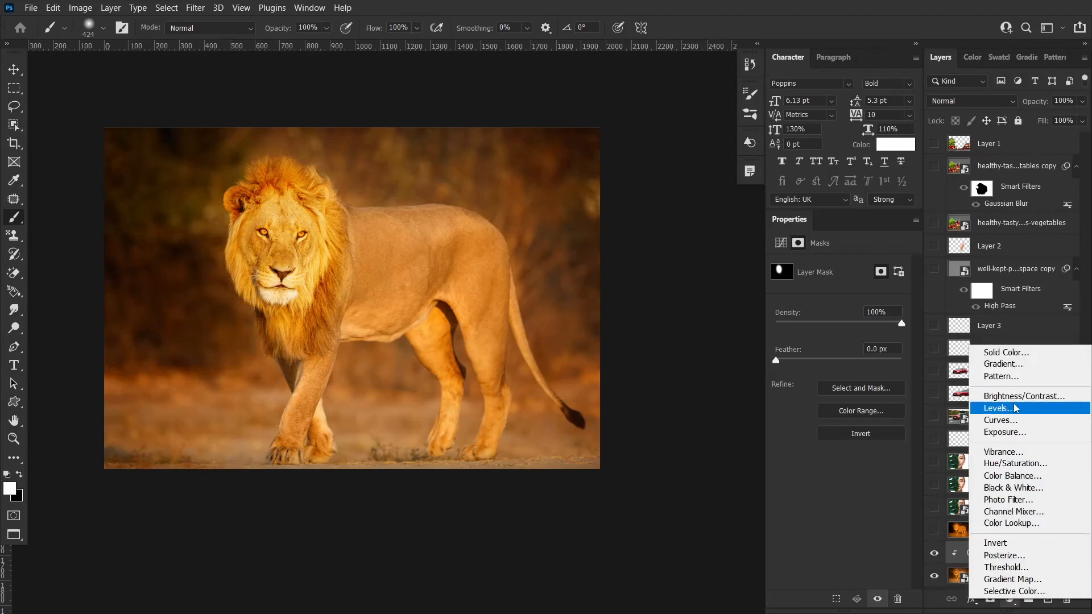
{"action": "left_click", "coordinate": [1010, 419]}
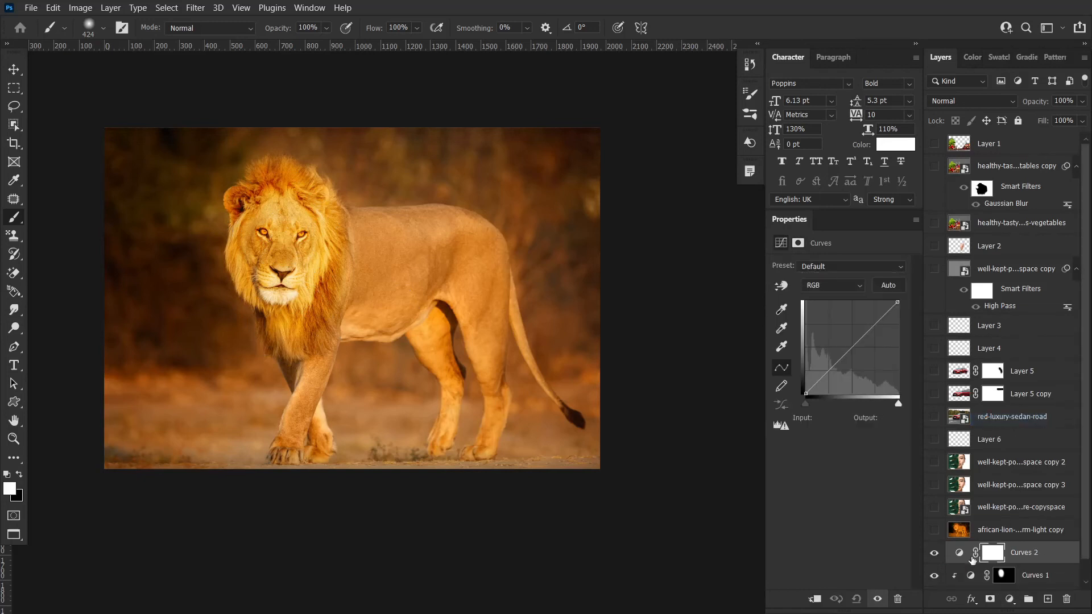
{"action": "left_click", "coordinate": [966, 560], "text": "alt"}
{"action": "left_click", "coordinate": [856, 344]}
{"action": "left_click_drag", "start_coordinate": [856, 343], "coordinate": [862, 352]}
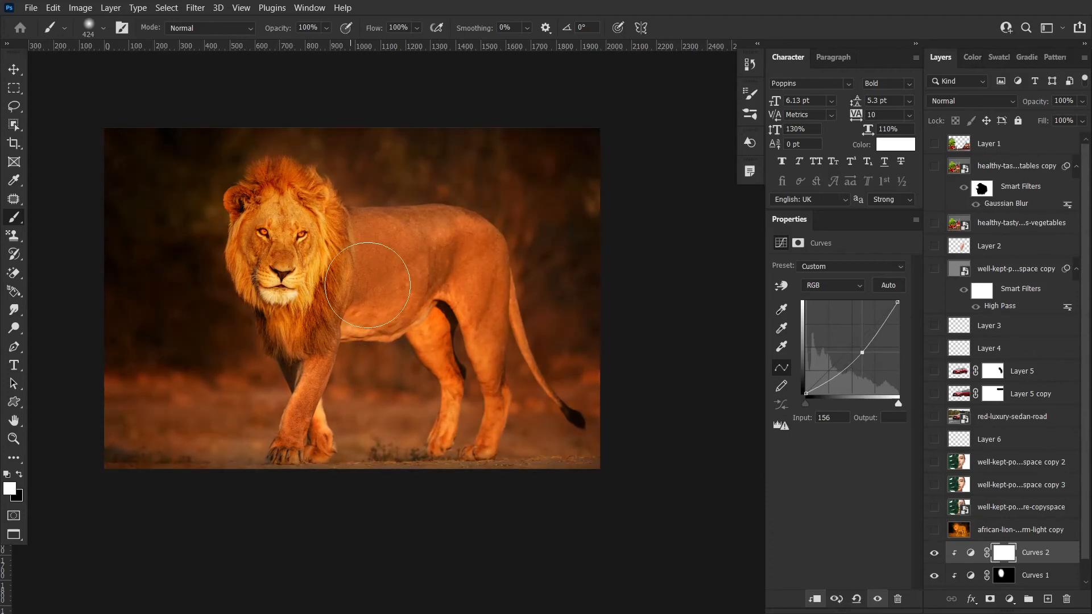
- Paint black over the lion's head on the darkening Curves mask with a 536 px brush
{"action": "right_click", "coordinate": [297, 248], "text": "alt"}
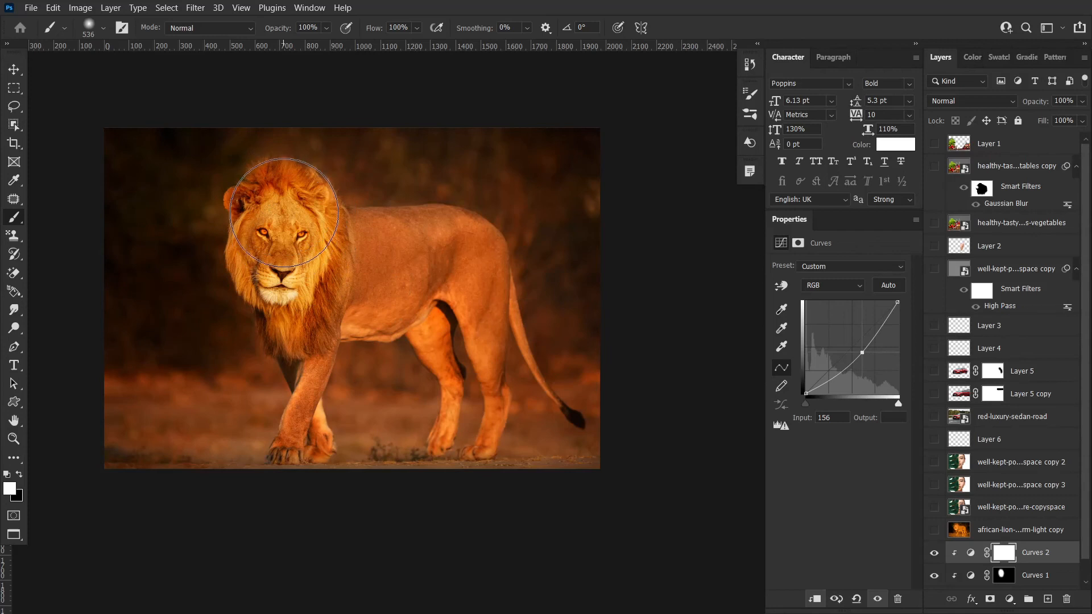
{"action": "key", "text": "x"}
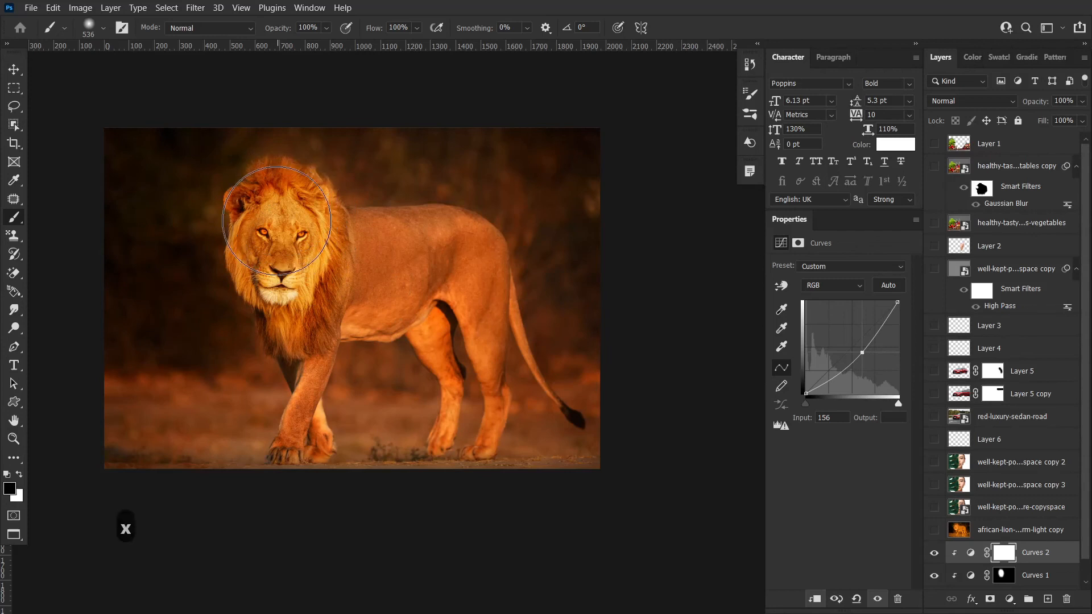
{"action": "mouse_move", "coordinate": [282, 215]}
{"action": "left_mouse_down"}
{"action": "mouse_move", "coordinate": [277, 193]}
{"action": "mouse_move", "coordinate": [273, 266]}
{"action": "mouse_move", "coordinate": [285, 245]}
{"action": "mouse_move", "coordinate": [289, 299]}
{"action": "mouse_move", "coordinate": [246, 275]}
{"action": "left_mouse_up"}
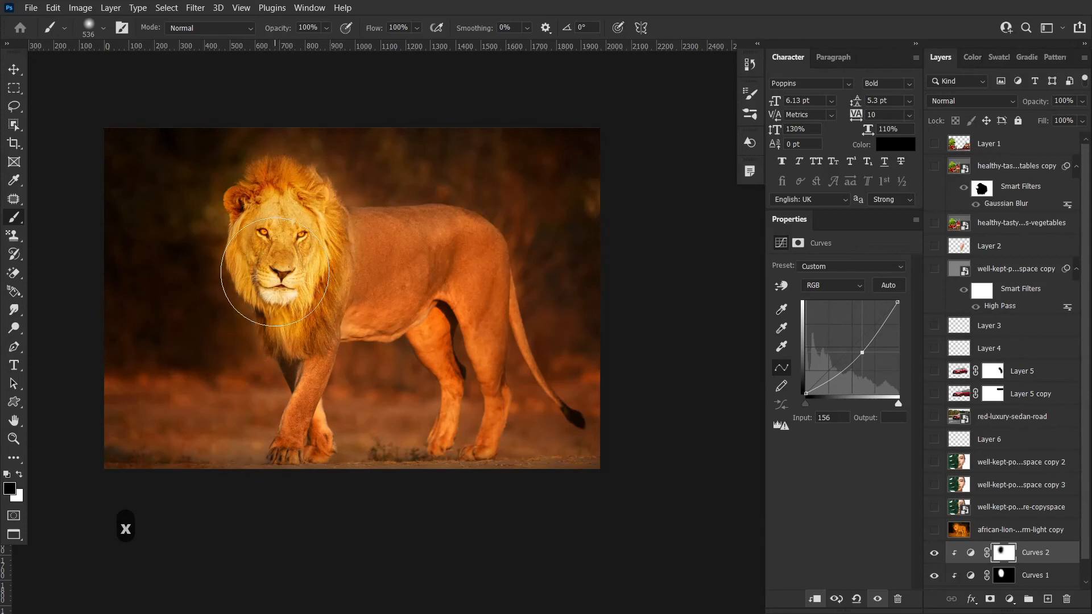
- Select both Curves adjustment layers and show the retouched lion copy again
{"action": "scroll", "coordinate": [999, 521], "scroll_direction": "down", "scroll_amount": 1}
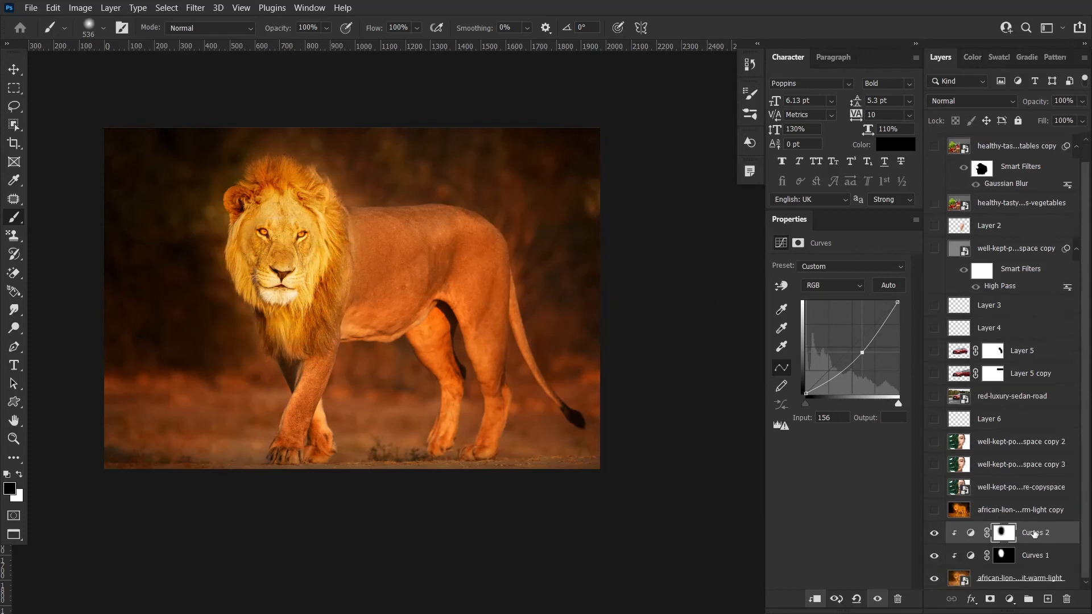
{"action": "left_click", "coordinate": [1045, 562], "text": "shift"}
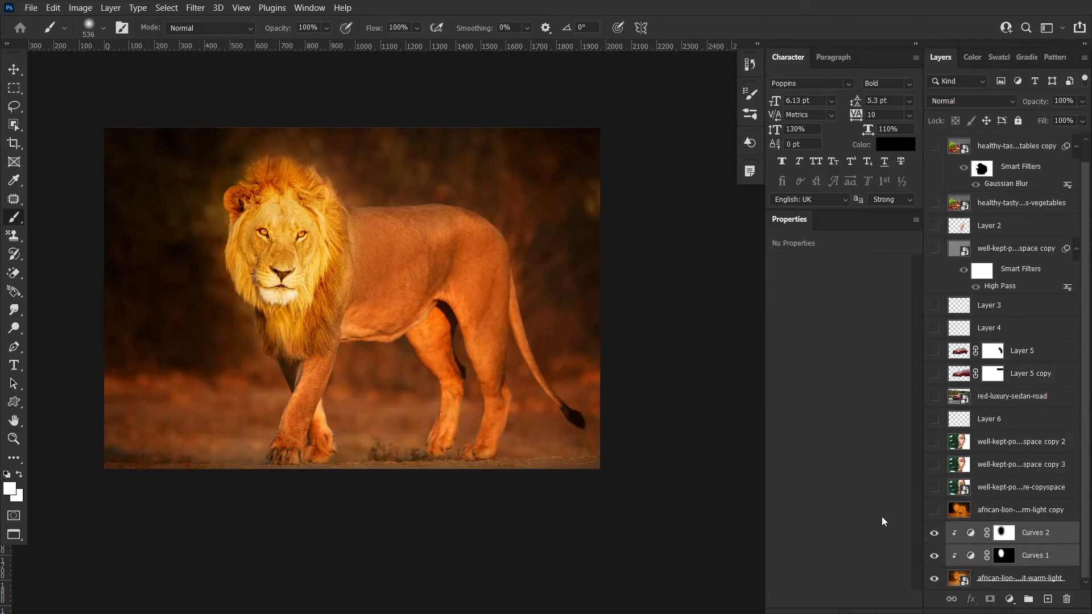
{"action": "left_click", "coordinate": [934, 511]}
{"action": "left_click", "coordinate": [968, 535]}
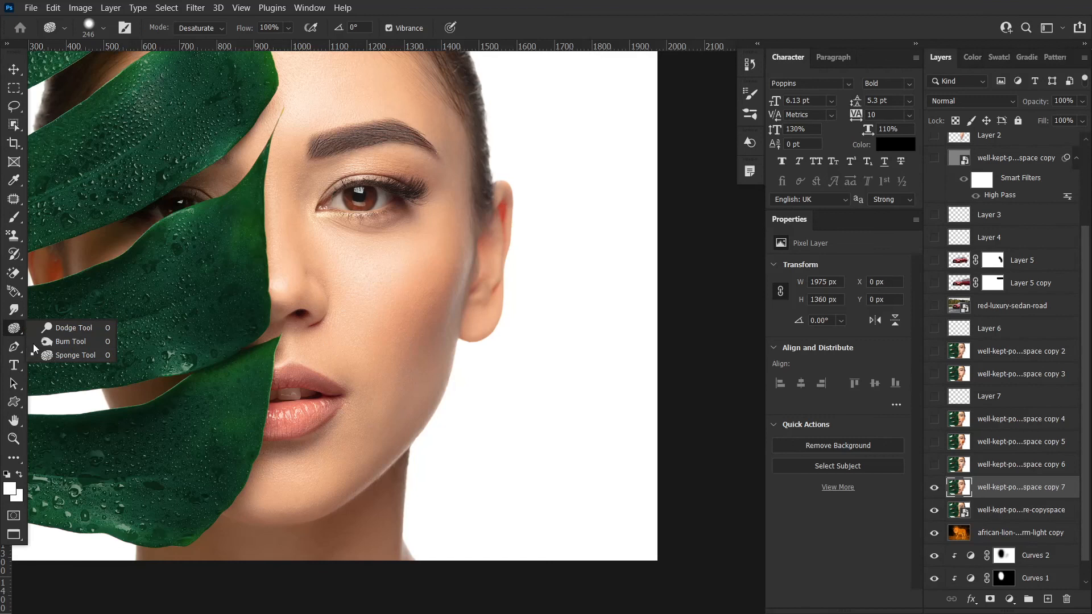
- Try darkening the woman's cheek with a 197 px Burn brush in the Shadows range at 100% exposure
{"action": "left_click", "coordinate": [74, 353]}
{"action": "left_click", "coordinate": [412, 320], "text": "ctrl"}
{"action": "mouse_move", "coordinate": [412, 321]}
{"action": "left_mouse_down"}
{"action": "mouse_move", "coordinate": [394, 309]}
{"action": "mouse_move", "coordinate": [425, 326]}
{"action": "left_mouse_up"}
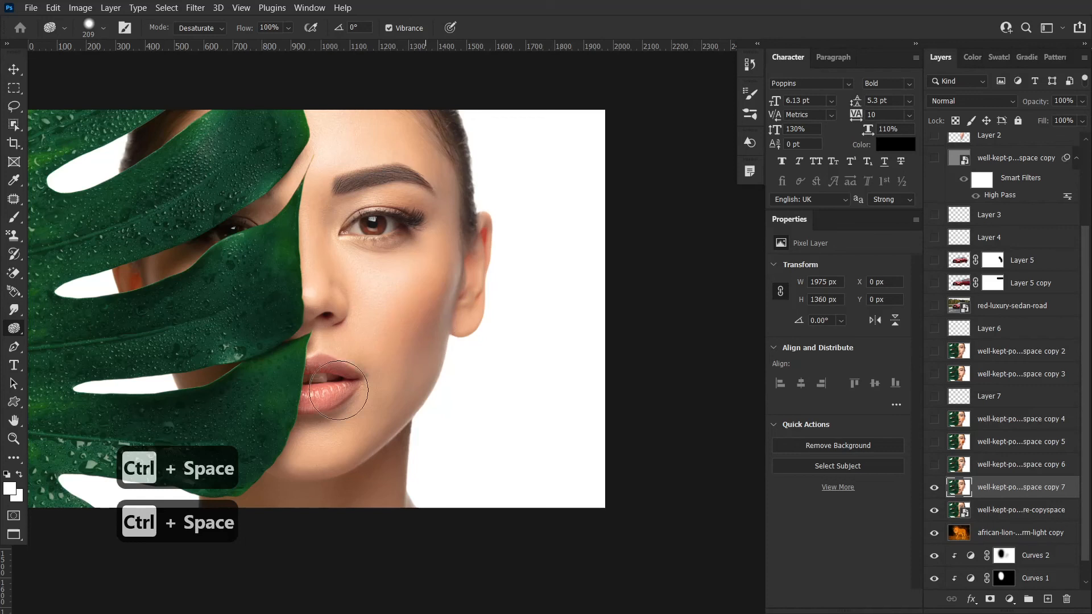
{"action": "right_click", "coordinate": [14, 329]}
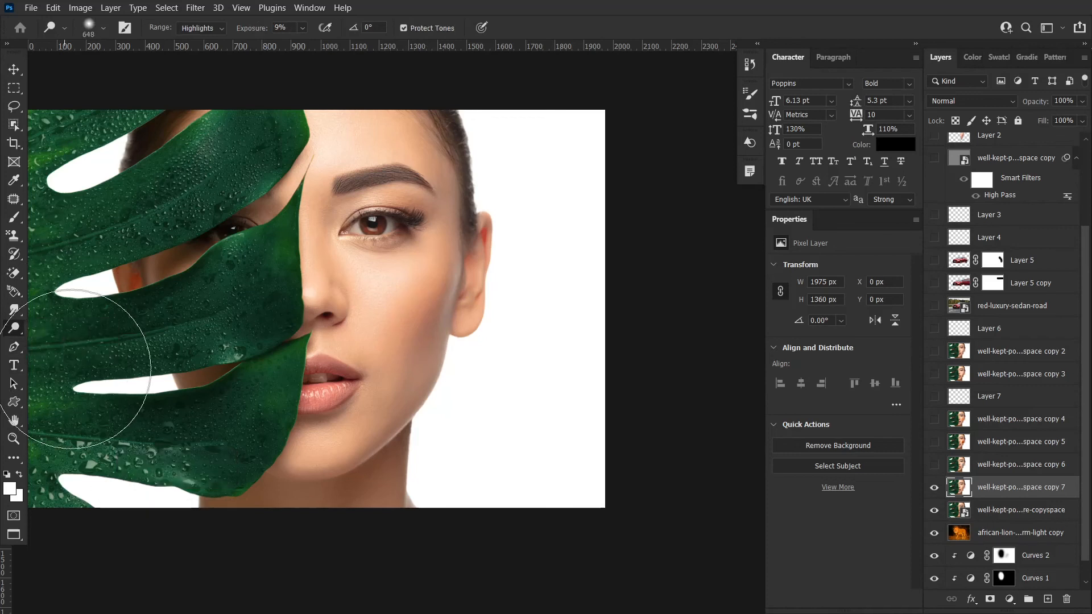
{"action": "right_click", "coordinate": [16, 328]}
{"action": "left_click", "coordinate": [59, 343]}
{"action": "mouse_move", "coordinate": [420, 318]}
{"action": "left_mouse_down"}
{"action": "mouse_move", "coordinate": [397, 297]}
{"action": "mouse_move", "coordinate": [393, 325]}
{"action": "mouse_move", "coordinate": [407, 275]}
{"action": "mouse_move", "coordinate": [414, 312]}
{"action": "mouse_move", "coordinate": [422, 282]}
{"action": "mouse_move", "coordinate": [414, 322]}
{"action": "mouse_move", "coordinate": [414, 310]}
{"action": "mouse_move", "coordinate": [423, 316]}
{"action": "left_mouse_up"}
{"action": "left_click_drag", "start_coordinate": [262, 30], "coordinate": [620, 66]}
{"action": "mouse_move", "coordinate": [418, 324]}
{"action": "left_mouse_down"}
{"action": "mouse_move", "coordinate": [418, 307]}
{"action": "mouse_move", "coordinate": [463, 321]}
{"action": "left_mouse_up"}
- Undo the burn strokes on the woman's cheek
{"action": "key", "text": "ctrl+z"}
{"action": "key", "text": "ctrl+z"}
{"action": "key", "text": "ctrl+z"}
{"action": "key", "text": "ctrl+z"}
{"action": "key", "text": "ctrl+z"}
{"action": "key", "text": "ctrl+z"}
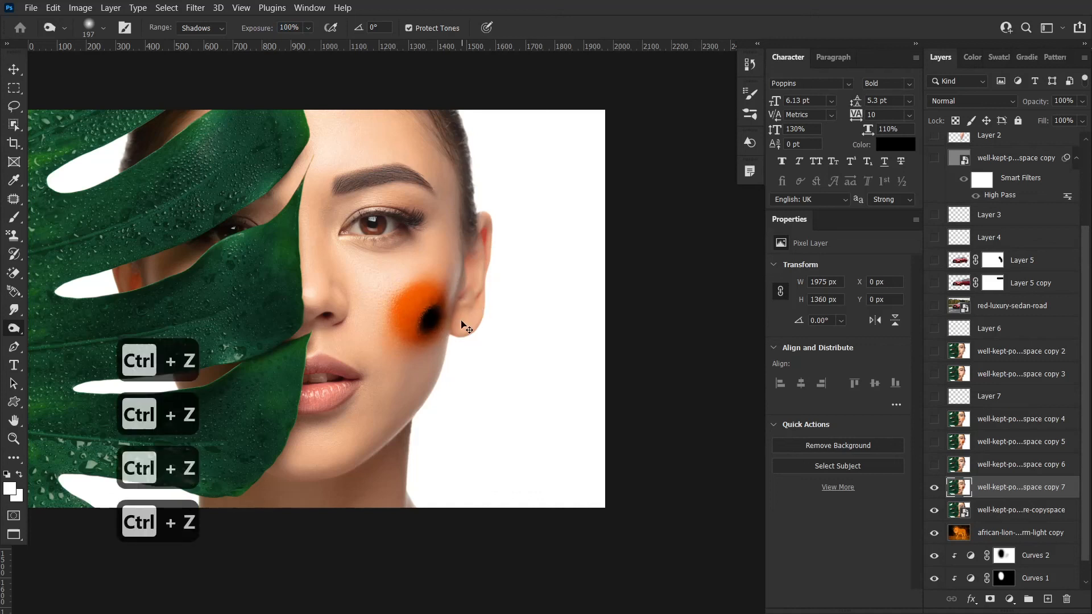
- Hide the current portrait copy and duplicate the original portrait layer
{"action": "left_click", "coordinate": [935, 488]}
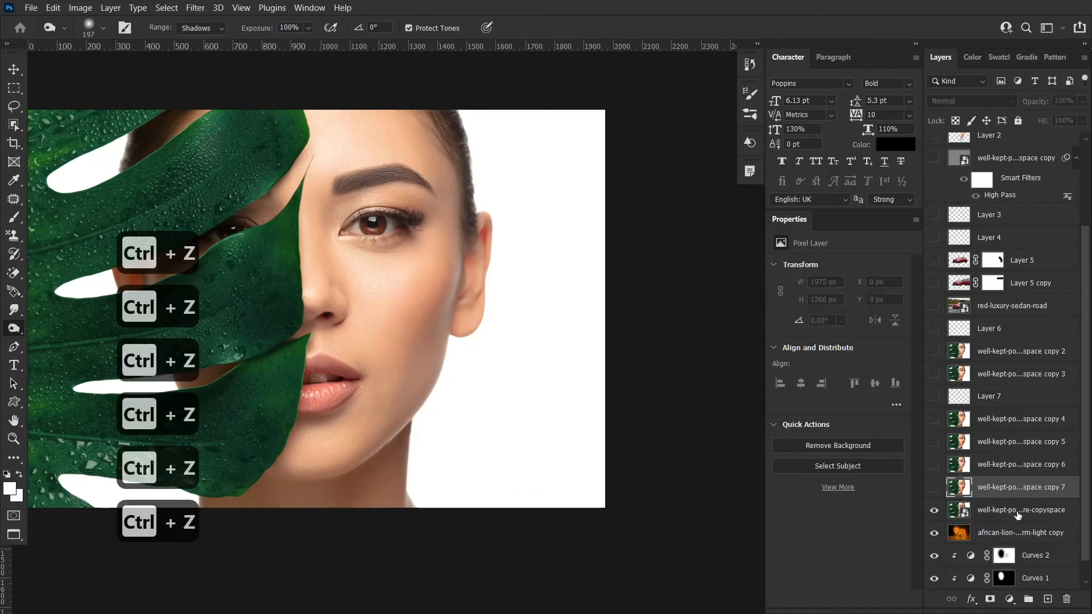
{"action": "left_click", "coordinate": [1018, 511]}
{"action": "key", "text": "ctrl+j"}
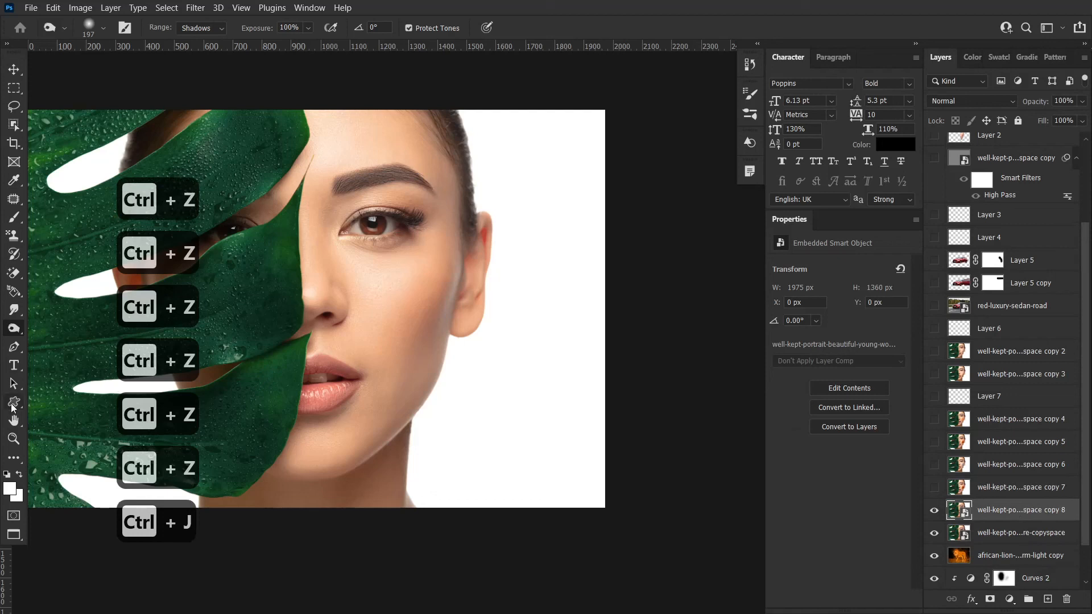
- Saturate the woman's cheek using a 269 px Sponge brush in Saturate mode at 100% flow, undoing the excess strokes
{"action": "right_click", "coordinate": [13, 328]}
{"action": "left_click", "coordinate": [59, 354]}
{"action": "left_click", "coordinate": [178, 28]}
{"action": "left_click", "coordinate": [202, 48]}
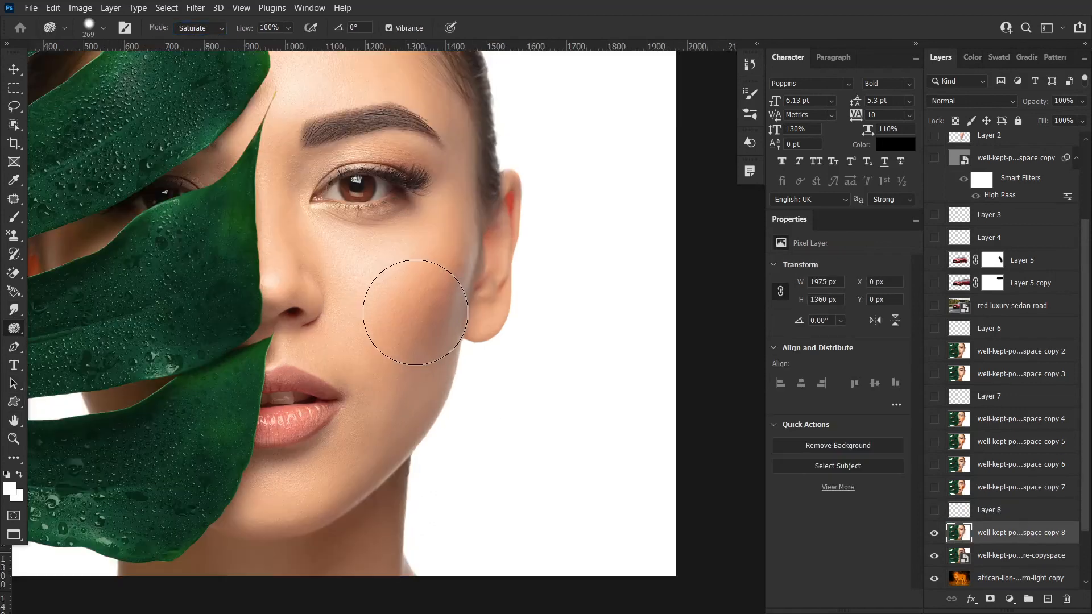
{"action": "mouse_move", "coordinate": [415, 305]}
{"action": "left_mouse_down"}
{"action": "mouse_move", "coordinate": [405, 326]}
{"action": "mouse_move", "coordinate": [410, 287]}
{"action": "mouse_move", "coordinate": [398, 333]}
{"action": "mouse_move", "coordinate": [422, 332]}
{"action": "left_mouse_up"}
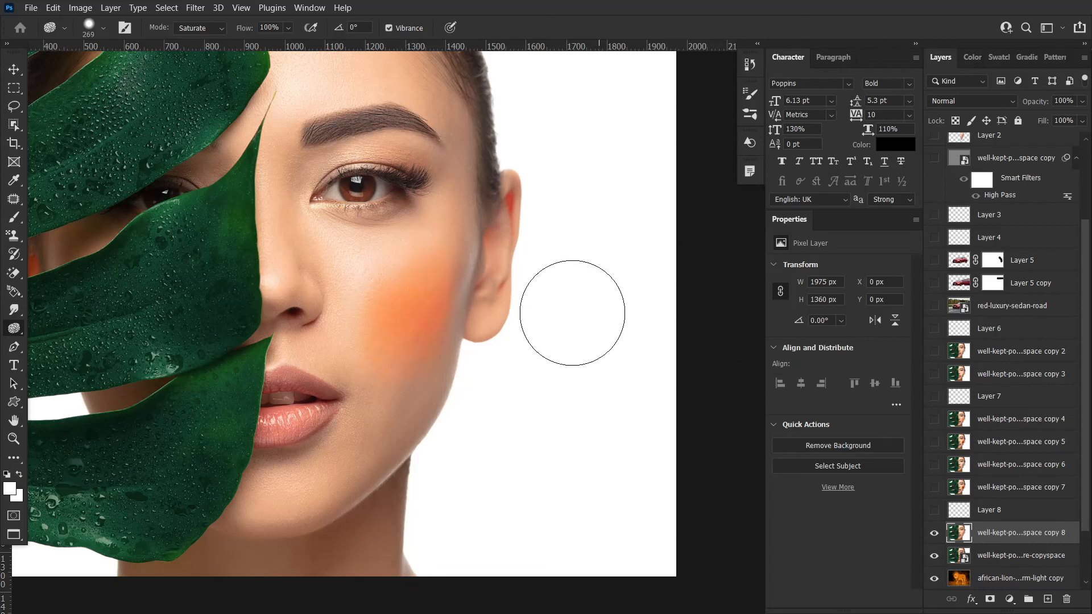
{"action": "key", "text": "ctrl+z"}
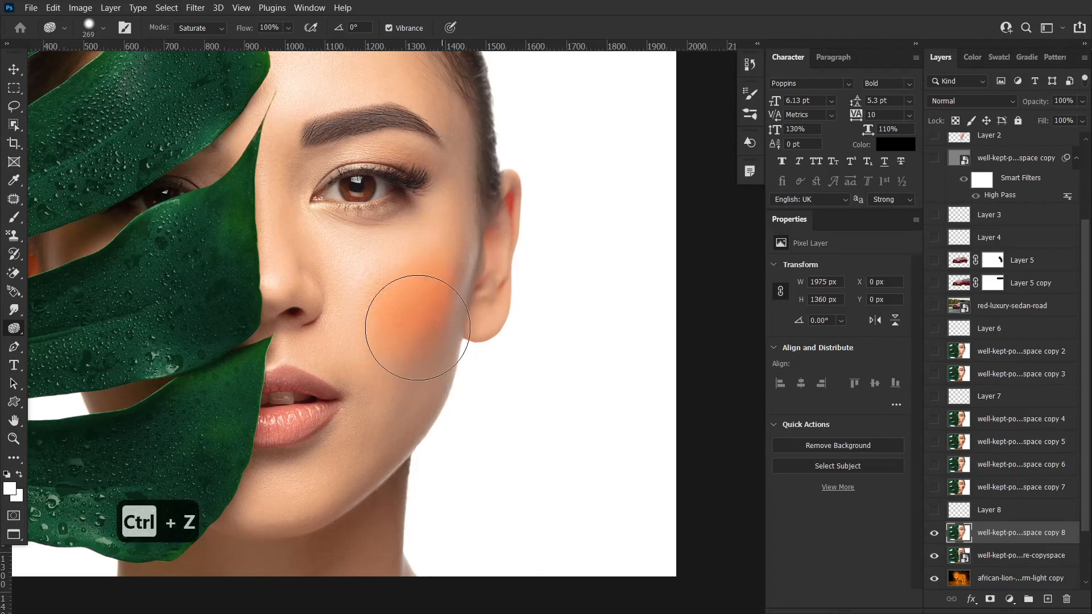
{"action": "key", "text": "ctrl+z"}
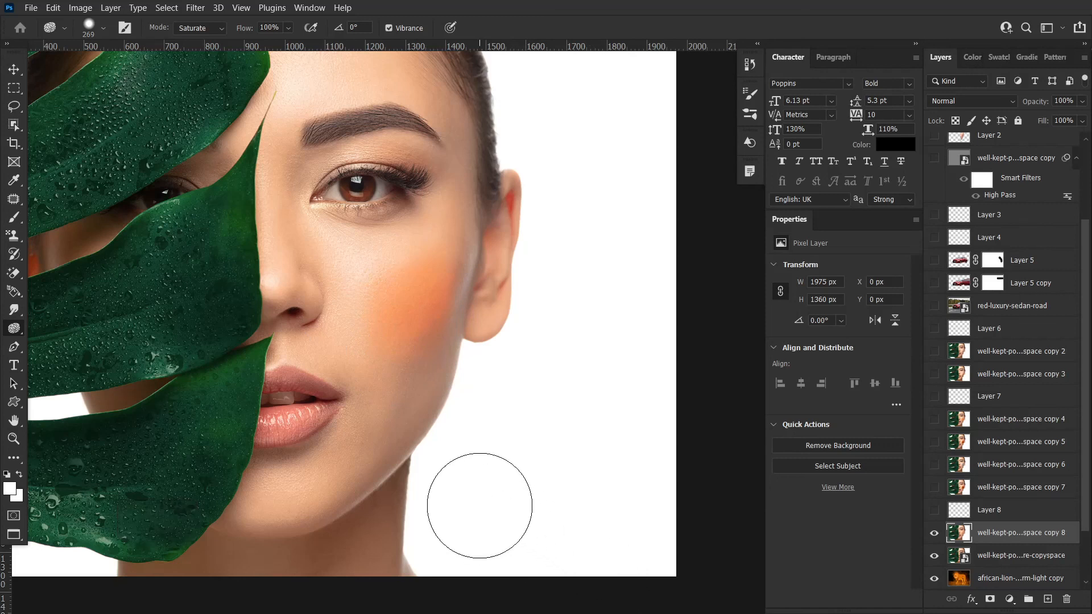
- Switch the Sponge Tool to Desaturate and drain the colour from the skin around the woman's eye, using a brush down to 68 px
{"action": "right_click", "coordinate": [16, 331]}
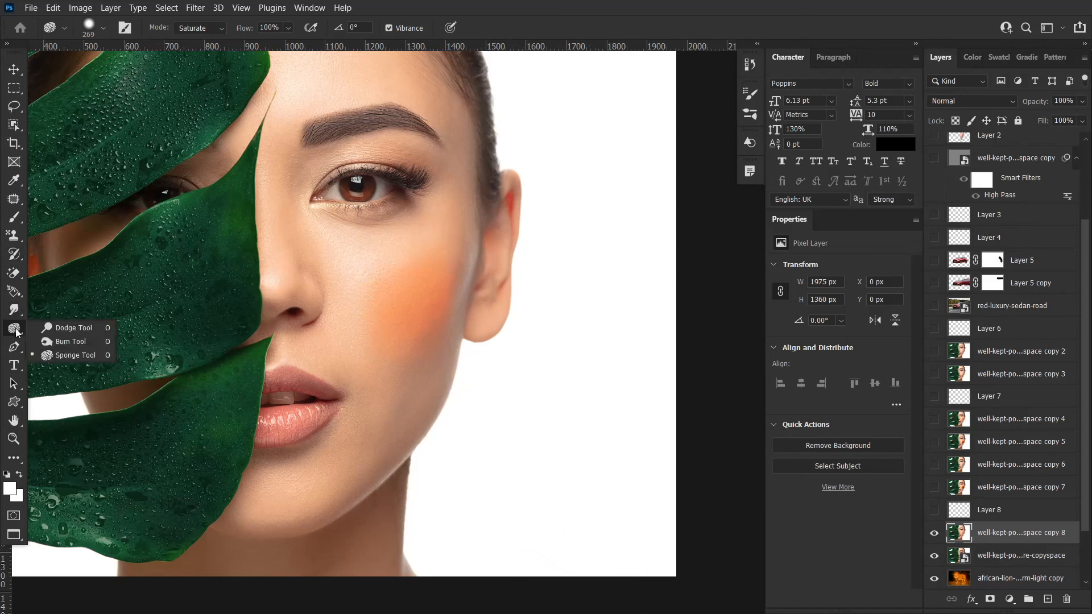
{"action": "left_click", "coordinate": [50, 356]}
{"action": "left_click", "coordinate": [199, 29]}
{"action": "left_click", "coordinate": [196, 39]}
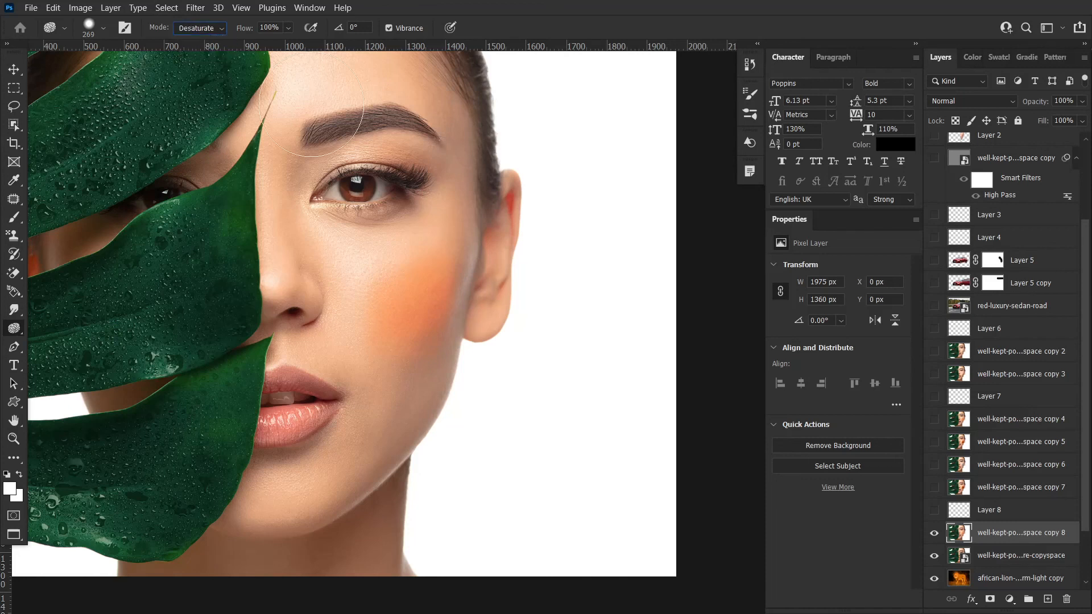
{"action": "left_click_drag", "start_coordinate": [408, 282], "coordinate": [362, 283]}
{"action": "left_click_drag", "start_coordinate": [392, 241], "coordinate": [345, 239]}
{"action": "left_click_drag", "start_coordinate": [326, 358], "coordinate": [329, 355]}
{"action": "right_click", "coordinate": [14, 331]}
{"action": "left_click", "coordinate": [59, 356]}
{"action": "mouse_move", "coordinate": [315, 191]}
{"action": "left_mouse_down"}
{"action": "mouse_move", "coordinate": [338, 158]}
{"action": "mouse_move", "coordinate": [401, 154]}
{"action": "mouse_move", "coordinate": [433, 179]}
{"action": "mouse_move", "coordinate": [392, 218]}
{"action": "mouse_move", "coordinate": [325, 217]}
{"action": "mouse_move", "coordinate": [310, 197]}
{"action": "mouse_move", "coordinate": [324, 215]}
{"action": "mouse_move", "coordinate": [420, 209]}
{"action": "mouse_move", "coordinate": [441, 171]}
{"action": "mouse_move", "coordinate": [376, 146]}
{"action": "mouse_move", "coordinate": [313, 164]}
{"action": "mouse_move", "coordinate": [391, 139]}
{"action": "mouse_move", "coordinate": [450, 164]}
{"action": "mouse_move", "coordinate": [385, 215]}
{"action": "mouse_move", "coordinate": [315, 209]}
{"action": "mouse_move", "coordinate": [311, 187]}
{"action": "mouse_move", "coordinate": [313, 213]}
{"action": "mouse_move", "coordinate": [372, 218]}
{"action": "mouse_move", "coordinate": [422, 203]}
{"action": "mouse_move", "coordinate": [354, 215]}
{"action": "mouse_move", "coordinate": [313, 208]}
{"action": "mouse_move", "coordinate": [334, 161]}
{"action": "mouse_move", "coordinate": [314, 177]}
{"action": "left_mouse_up"}
{"action": "right_click", "coordinate": [374, 152], "text": "alt"}
{"action": "right_click", "coordinate": [13, 329]}
{"action": "left_click", "coordinate": [14, 328]}
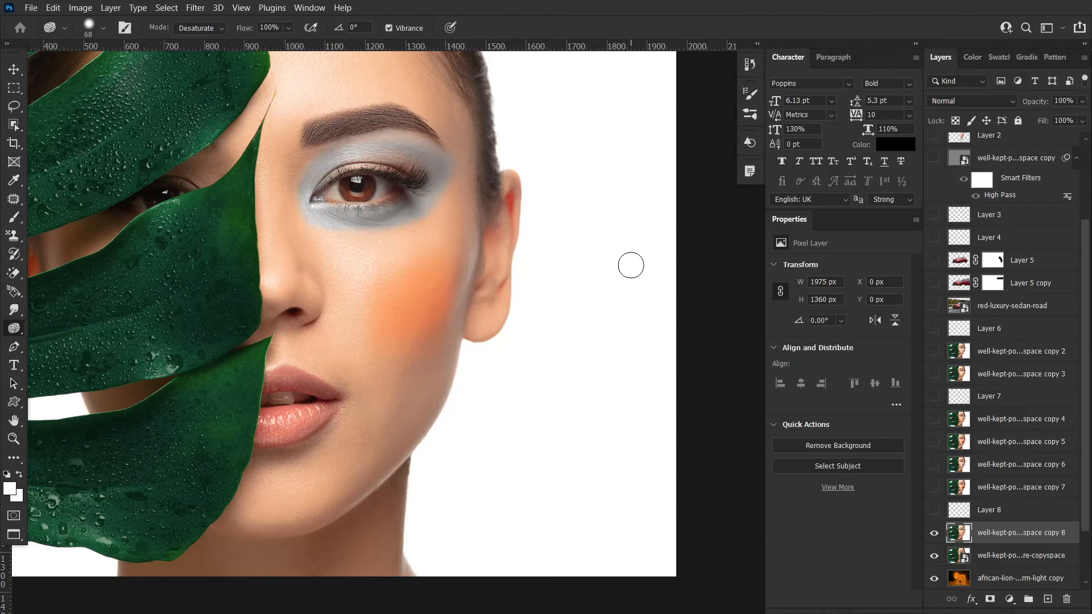